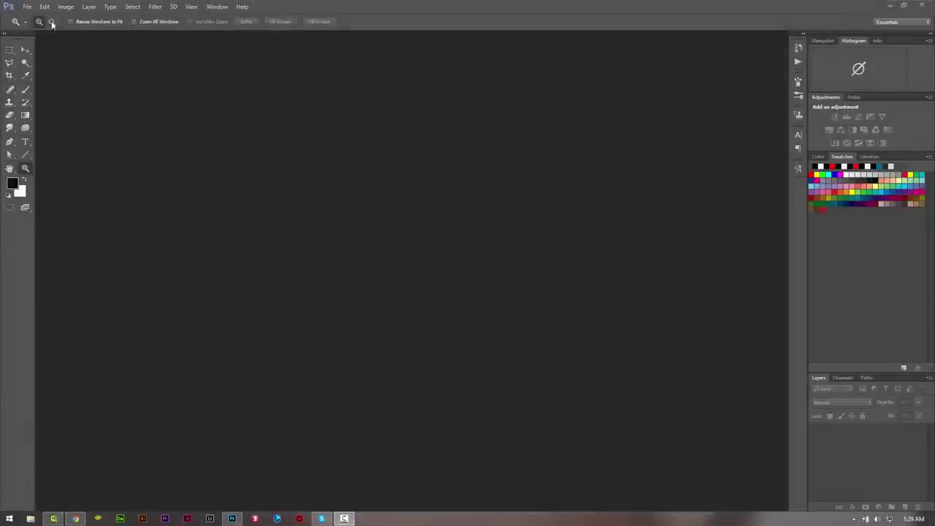
Open the raw photo BJ1A0151.CR2 from the Do Manh Cuong folder in Camera Raw.
{"action": "left_click", "coordinate": [27, 6]}
{"action": "left_click", "coordinate": [40, 27]}
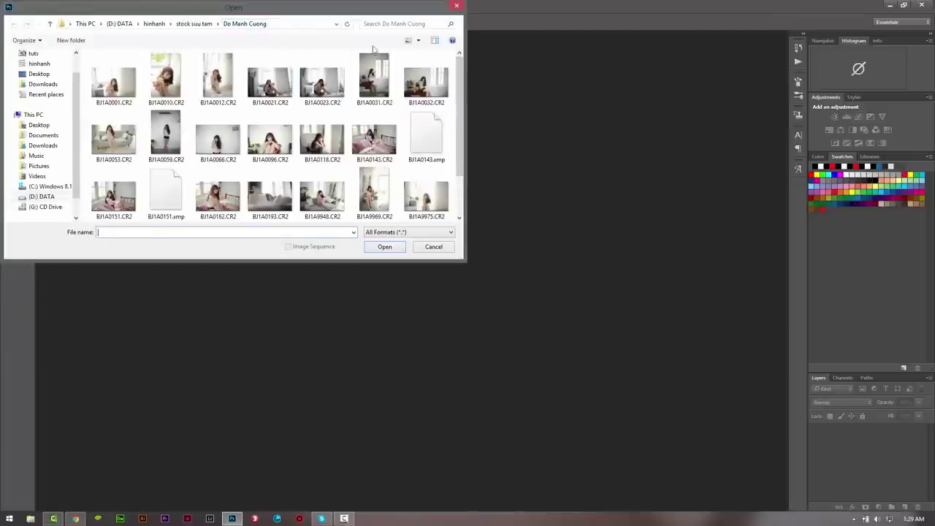
{"action": "scroll", "coordinate": [459, 111], "scroll_direction": "down", "scroll_amount": 1}
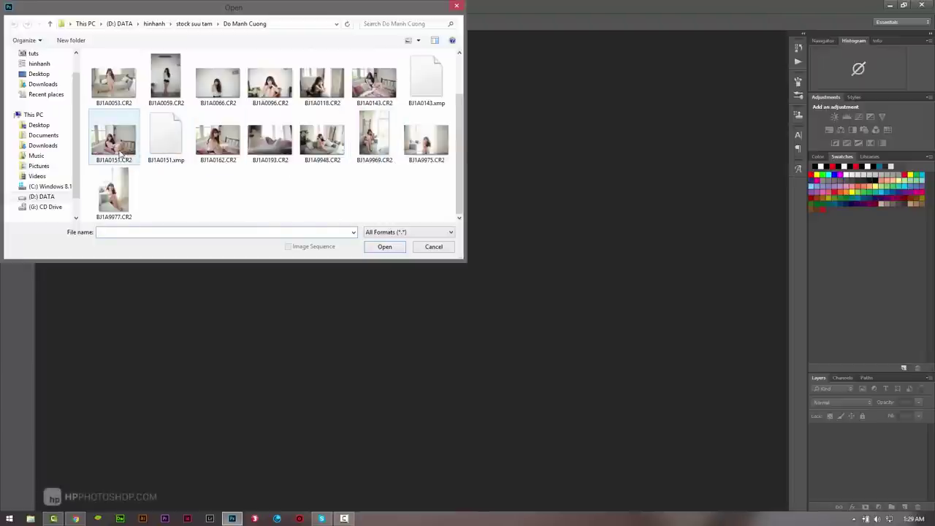
{"action": "left_click", "coordinate": [113, 140]}
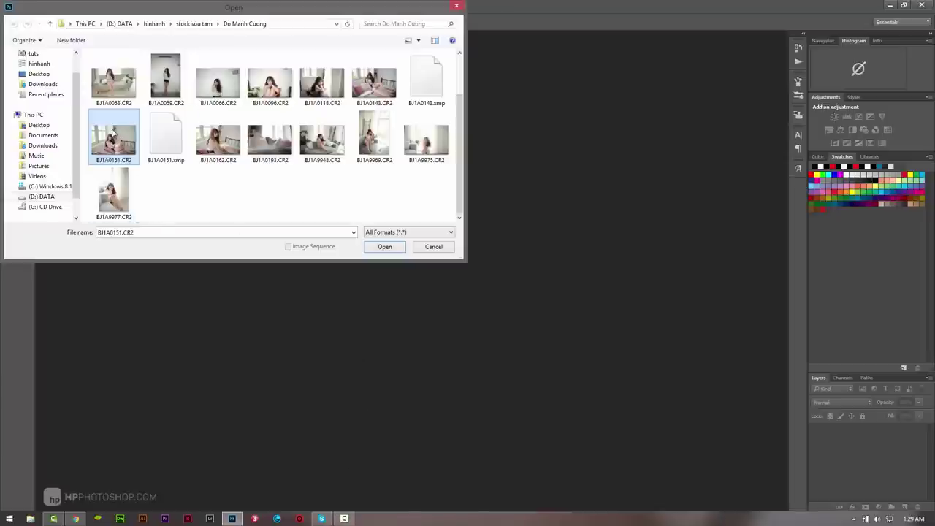
{"action": "left_click", "coordinate": [374, 247]}
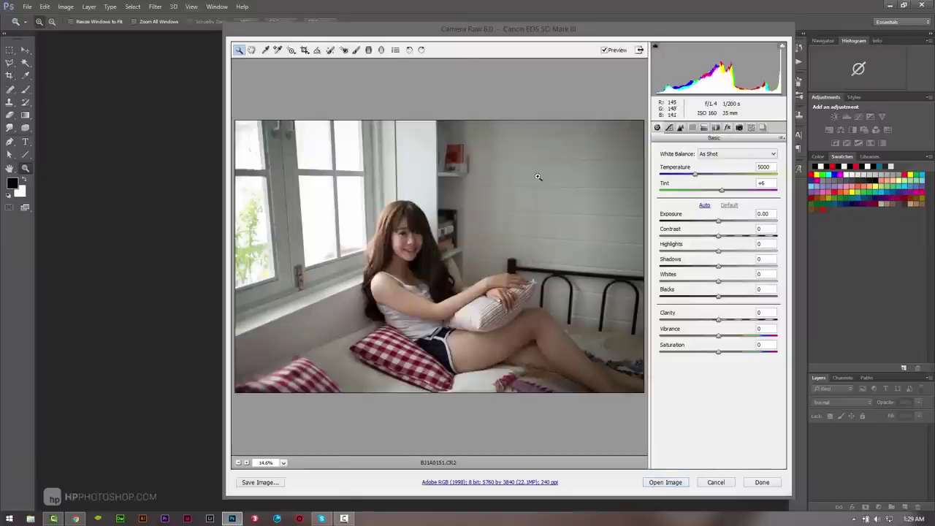
Bring BJ1A0151.CR2 into Photoshop unchanged from Camera Raw and zoom in on the photo.
{"action": "left_click", "coordinate": [667, 486]}
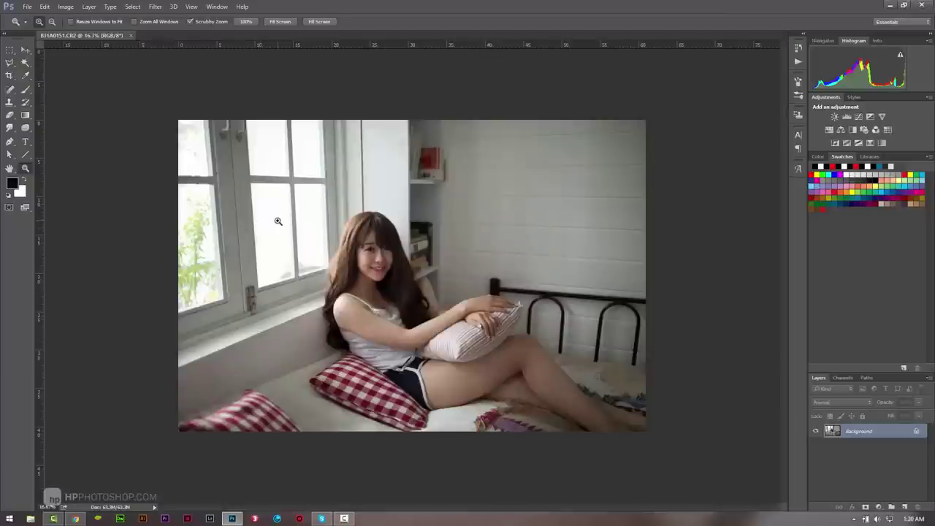
{"action": "mouse_move", "coordinate": [539, 366]}
{"action": "left_mouse_down"}
{"action": "mouse_move", "coordinate": [566, 378]}
{"action": "mouse_move", "coordinate": [281, 302]}
{"action": "mouse_move", "coordinate": [181, 310]}
{"action": "left_mouse_up"}
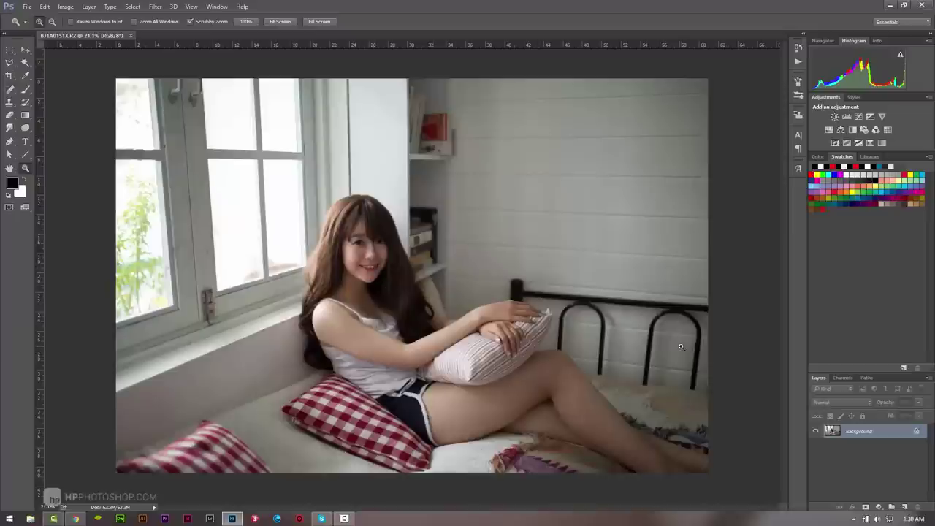
Add a Brightness/Contrast adjustment layer with Brightness raised to about 35.
{"action": "left_click", "coordinate": [879, 506]}
{"action": "left_click", "coordinate": [880, 330]}
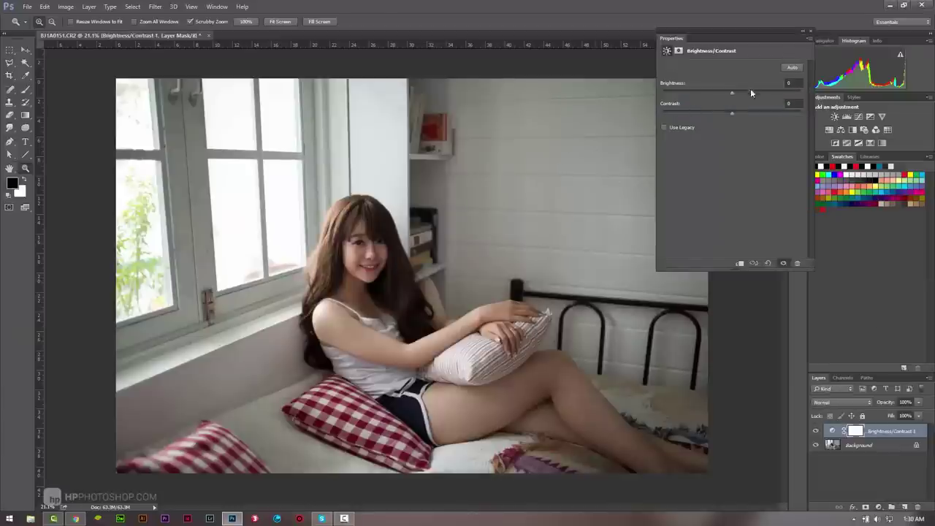
{"action": "left_click_drag", "start_coordinate": [733, 93], "coordinate": [746, 95]}
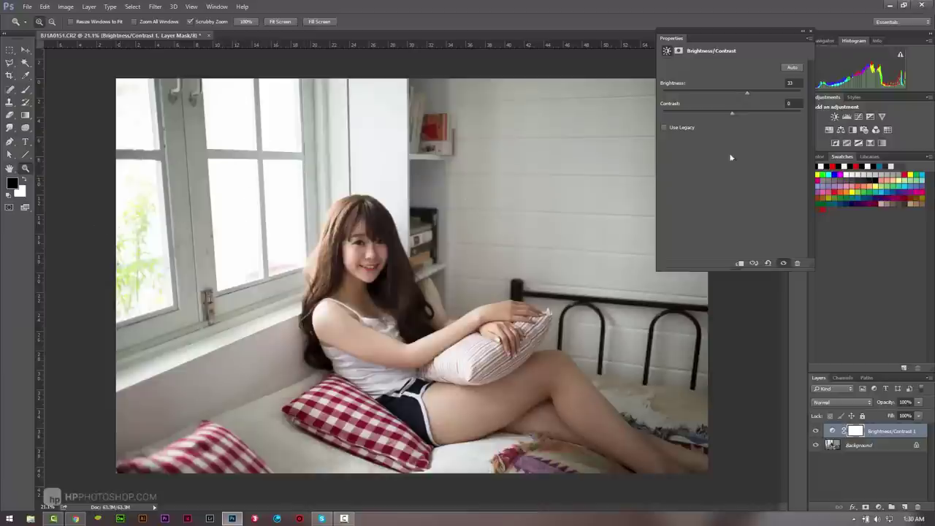
{"action": "mouse_move", "coordinate": [735, 96]}
{"action": "left_mouse_down"}
{"action": "mouse_move", "coordinate": [695, 93]}
{"action": "mouse_move", "coordinate": [757, 110]}
{"action": "mouse_move", "coordinate": [746, 106]}
{"action": "left_mouse_up"}
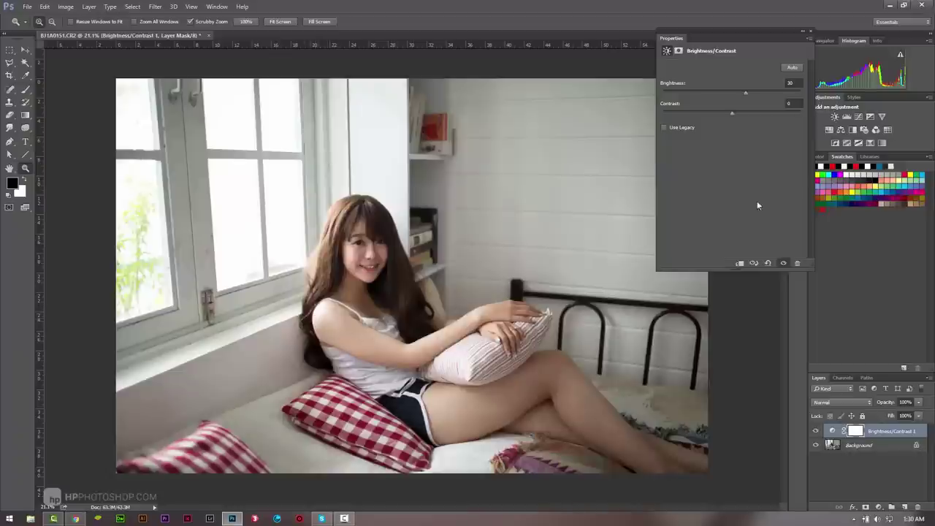
{"action": "left_click_drag", "start_coordinate": [748, 96], "coordinate": [750, 97]}
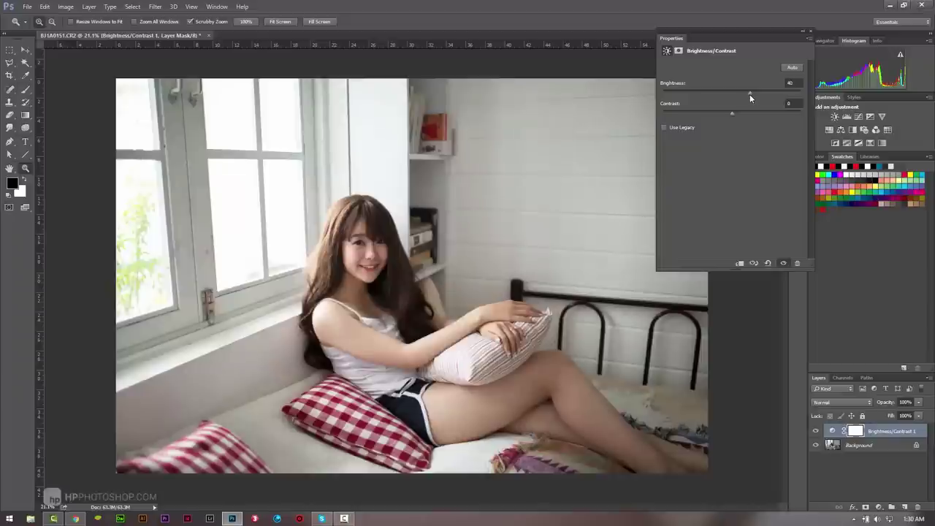
{"action": "left_click", "coordinate": [809, 33]}
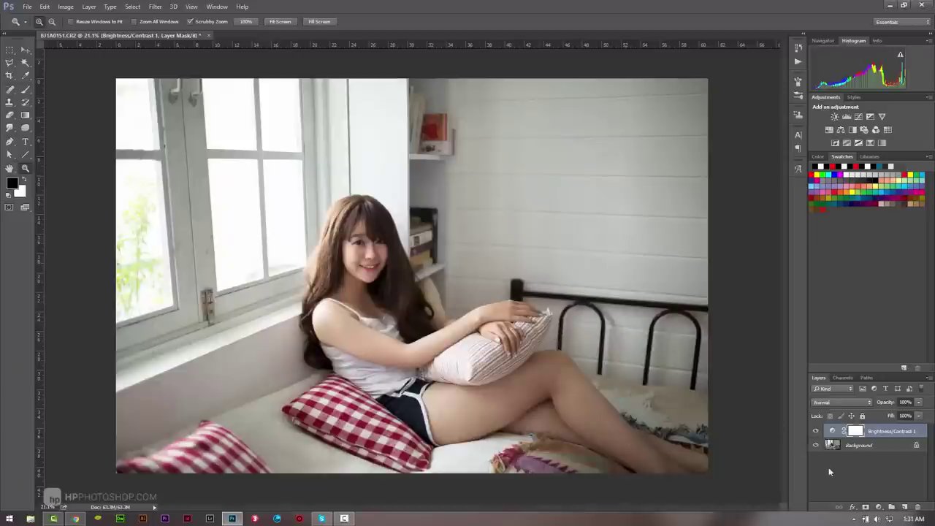
Add a Curves adjustment layer with its midtone point pulled up to brighten strongly.
{"action": "left_click", "coordinate": [879, 507]}
{"action": "left_click", "coordinate": [857, 351]}
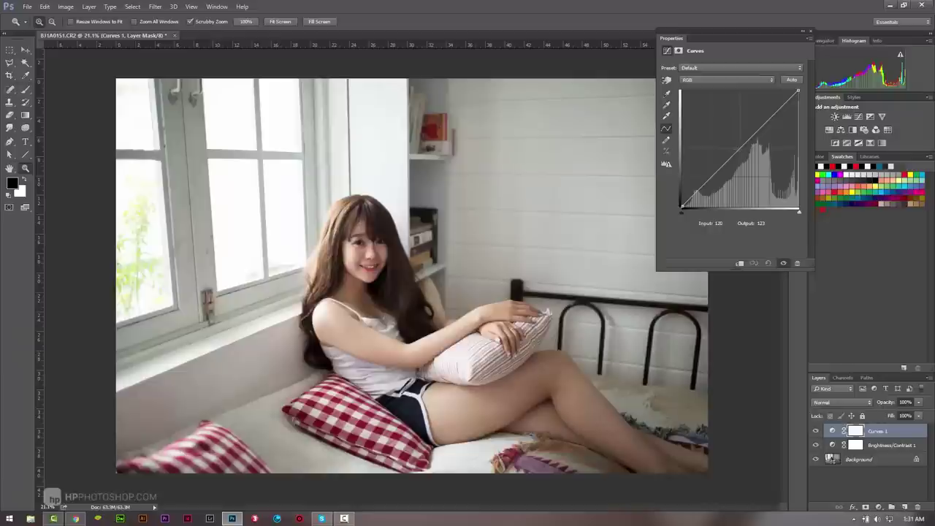
{"action": "left_click", "coordinate": [739, 148]}
{"action": "left_click_drag", "start_coordinate": [705, 184], "coordinate": [708, 172]}
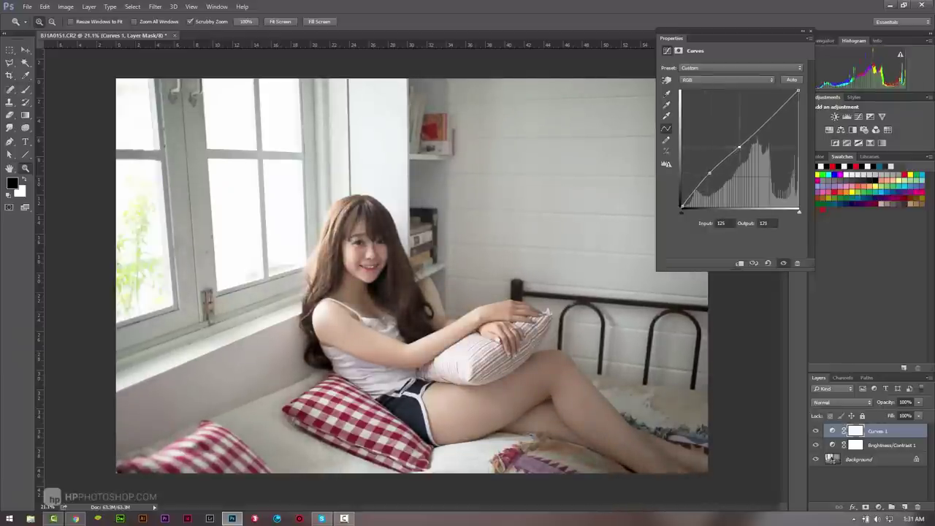
{"action": "left_click_drag", "start_coordinate": [767, 123], "coordinate": [769, 117]}
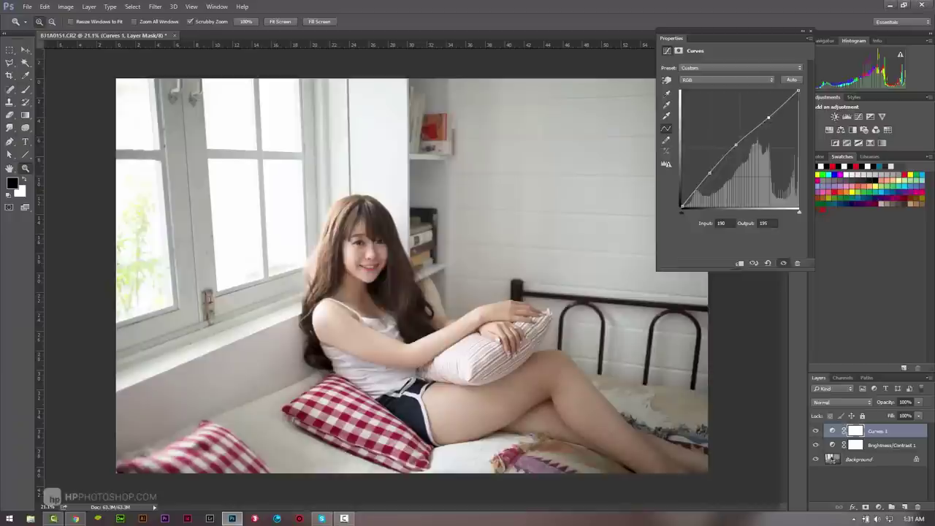
{"action": "key", "text": "Delete"}
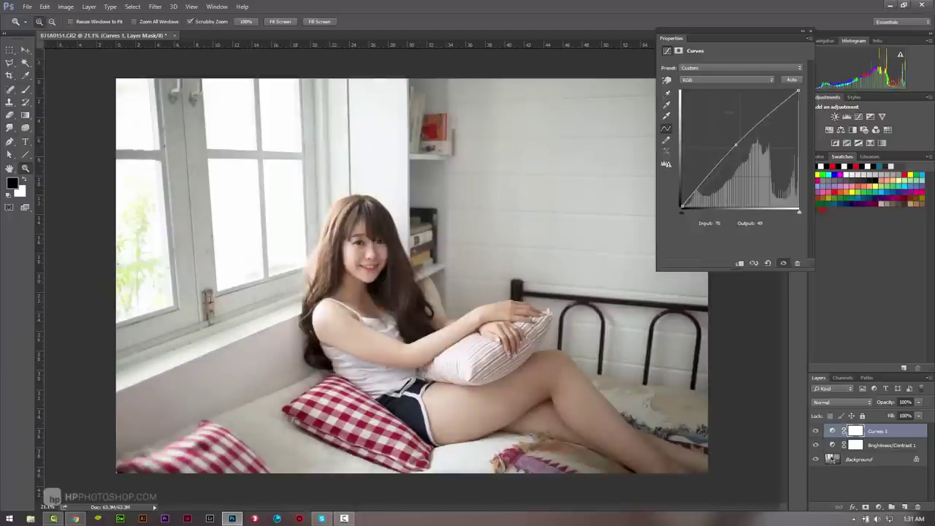
{"action": "left_click_drag", "start_coordinate": [735, 145], "coordinate": [728, 138]}
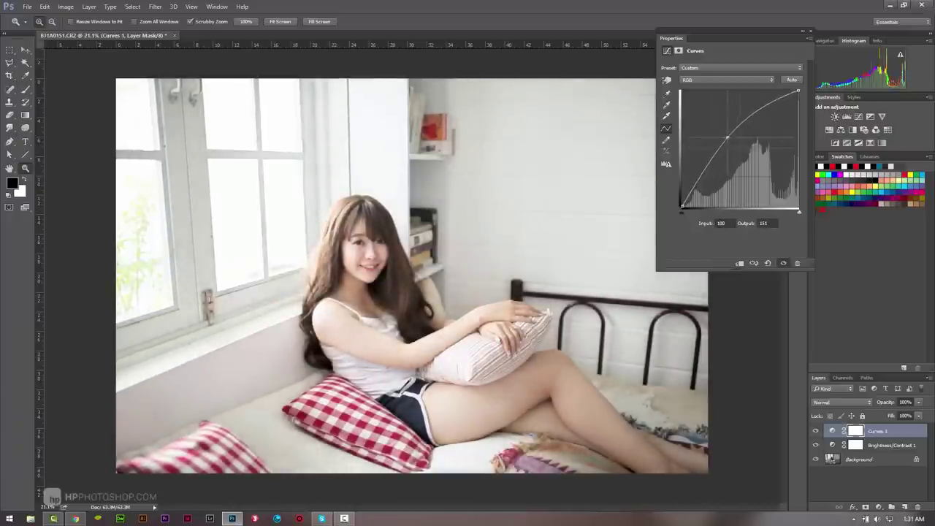
{"action": "left_click", "coordinate": [810, 34]}
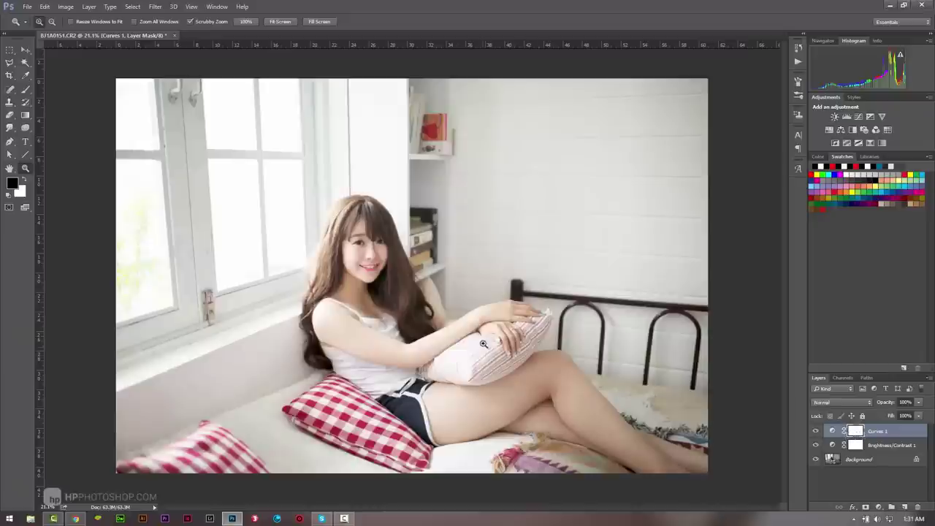
Fill the Curves 1 layer mask black to hide the brightening.
{"action": "key", "text": "ctrl+i"}
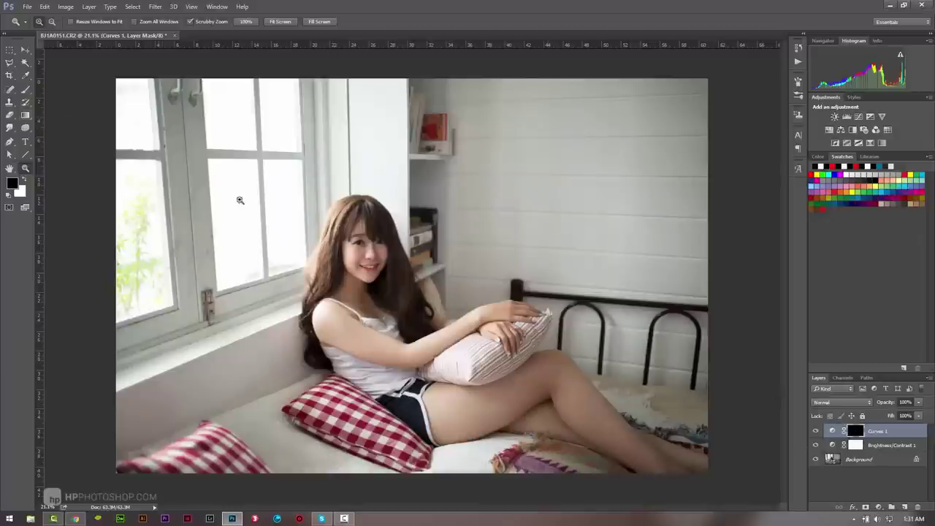
{"action": "key", "text": "ctrl+i"}
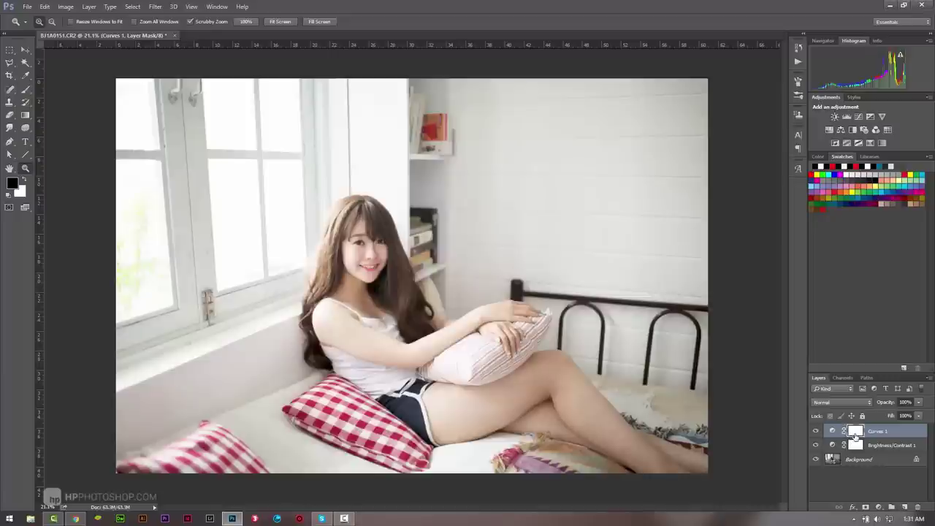
{"action": "left_click", "coordinate": [855, 431]}
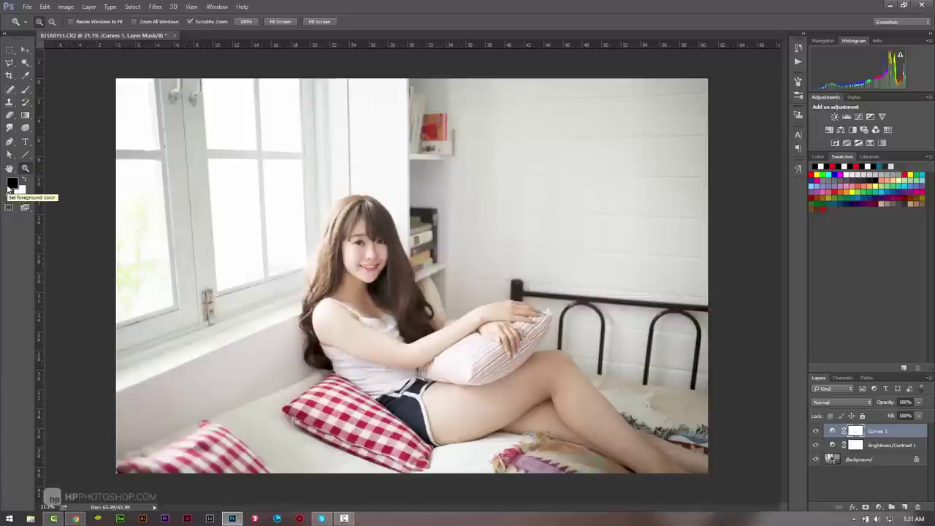
{"action": "key", "text": "alt+Delete"}
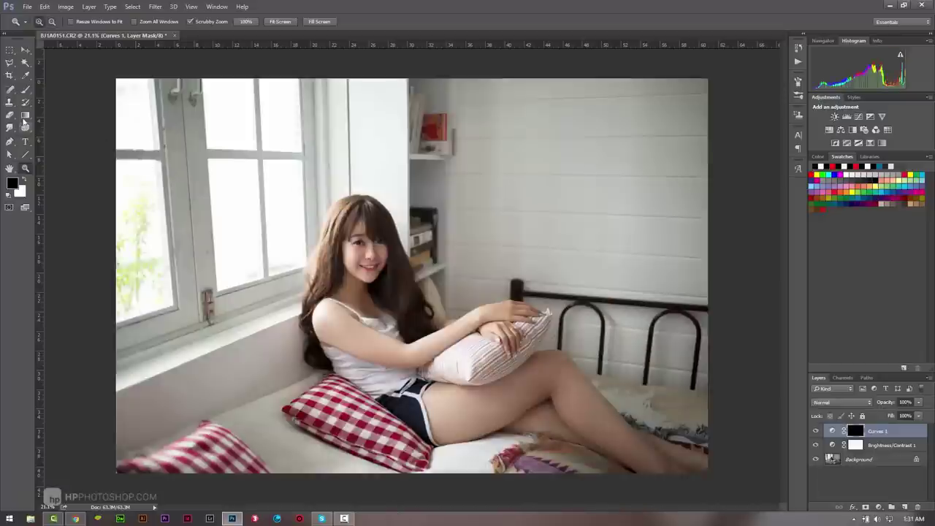
Drag a first gradient across the Curves 1 mask and lower the layer's opacity.
{"action": "left_click", "coordinate": [26, 114]}
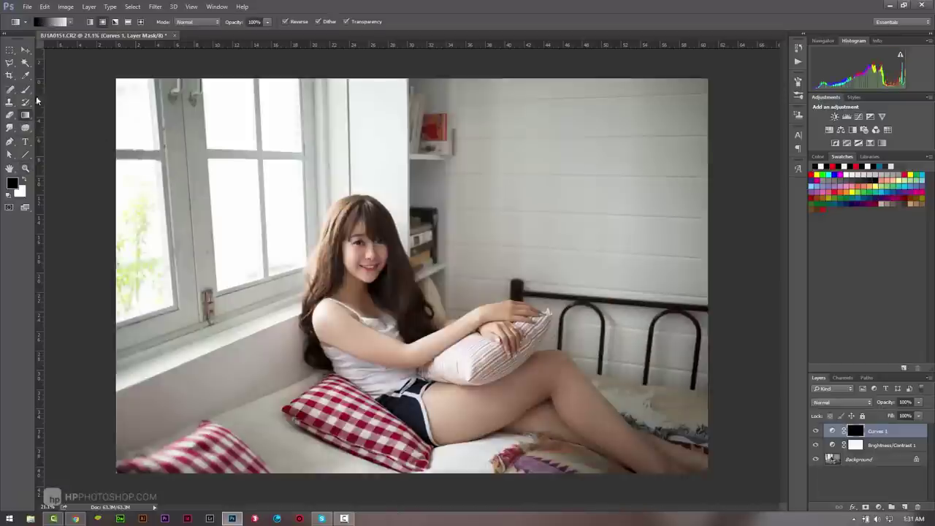
{"action": "left_click", "coordinate": [51, 22]}
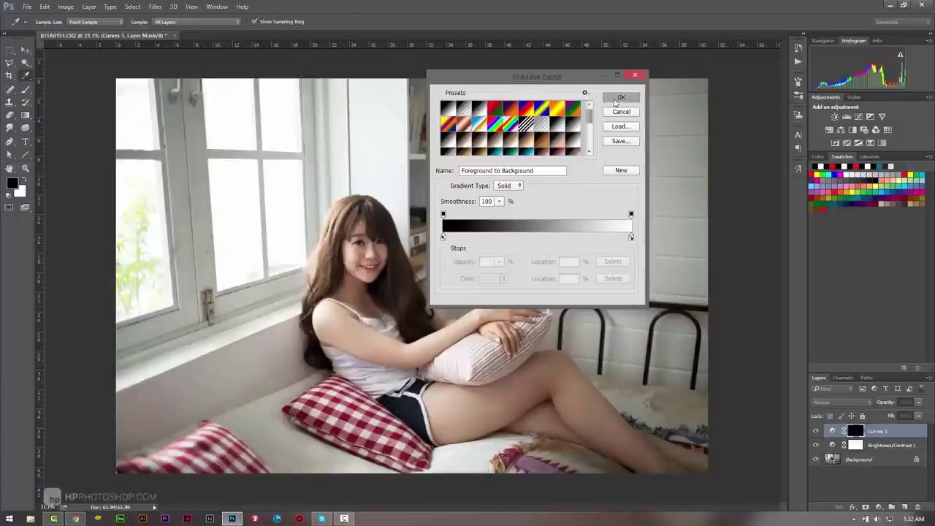
{"action": "left_click", "coordinate": [621, 97]}
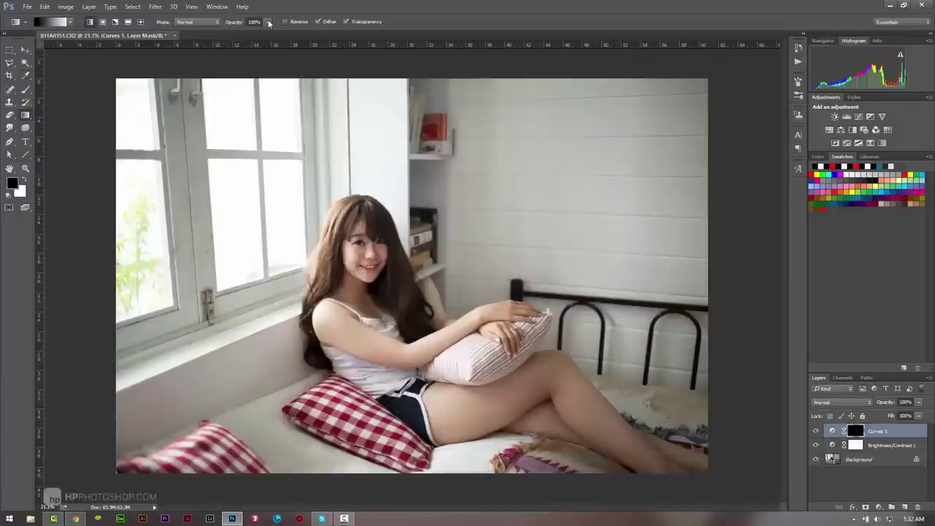
{"action": "left_click", "coordinate": [285, 21]}
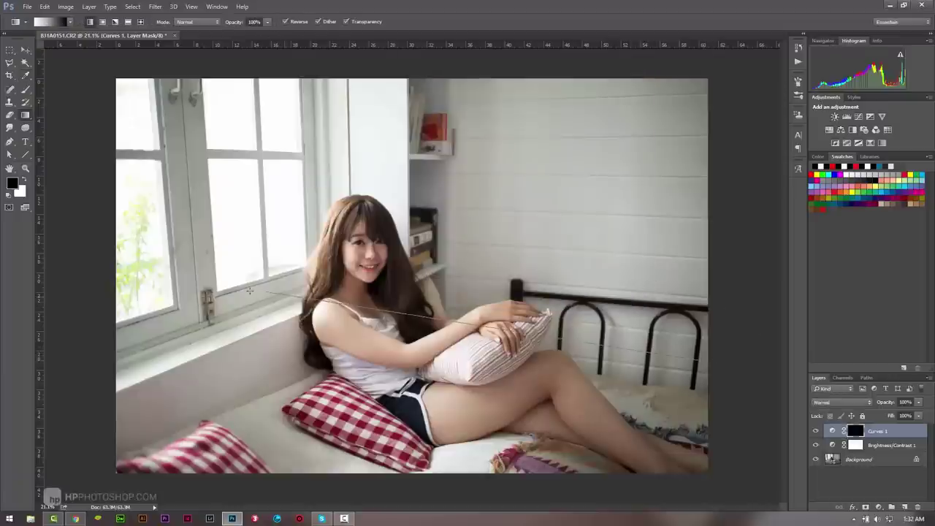
{"action": "left_click_drag", "start_coordinate": [438, 315], "coordinate": [307, 300]}
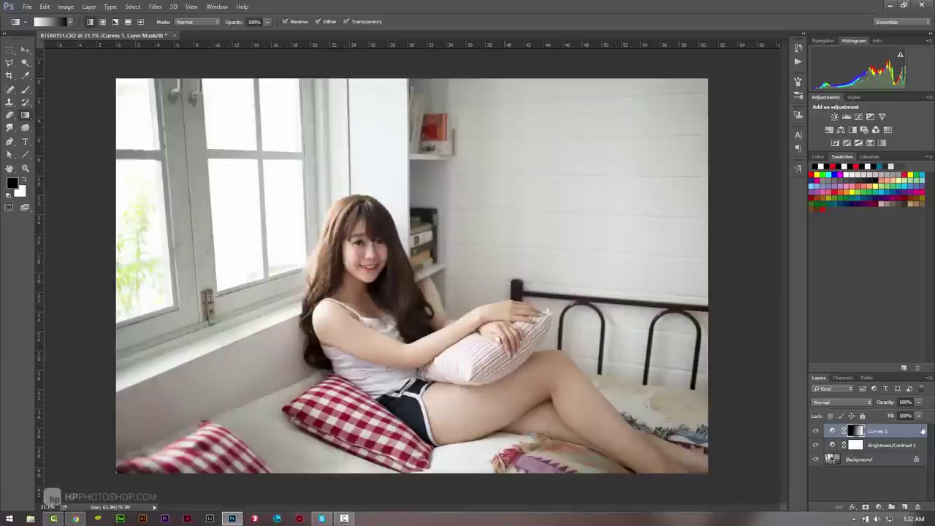
{"action": "left_click", "coordinate": [884, 404]}
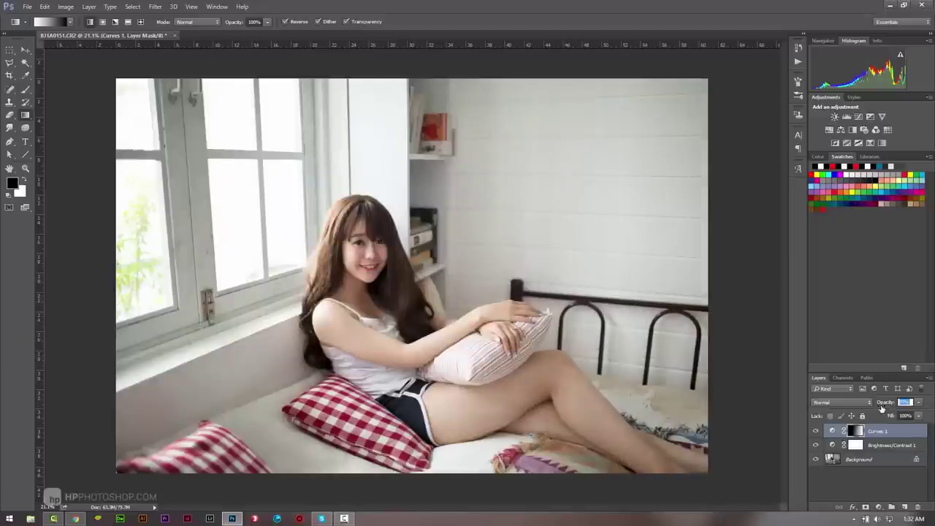
{"action": "left_click_drag", "start_coordinate": [882, 408], "coordinate": [872, 408]}
Adjust the zoom and choose the Foreground to Transparent gradient.
{"action": "key", "text": "z"}
{"action": "left_click", "coordinate": [420, 282], "text": "alt"}
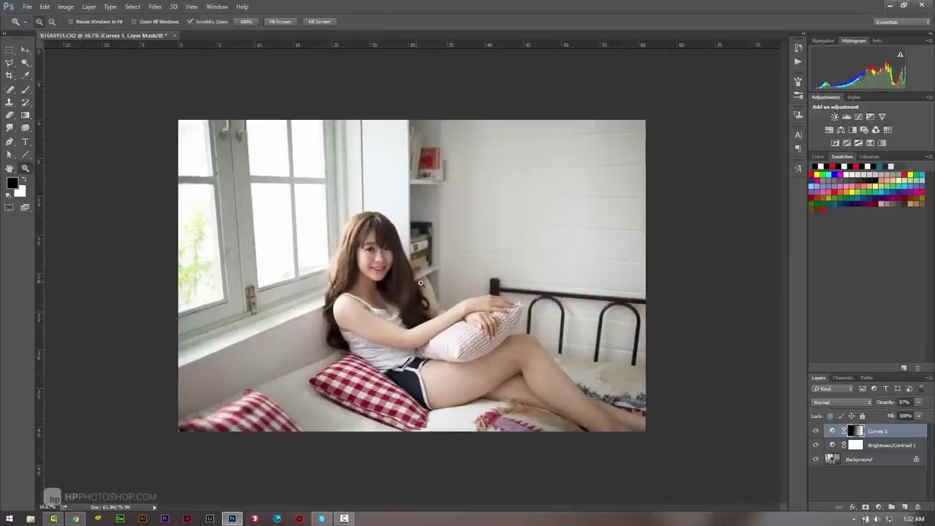
{"action": "left_click_drag", "start_coordinate": [420, 283], "coordinate": [430, 286]}
{"action": "key", "text": "g"}
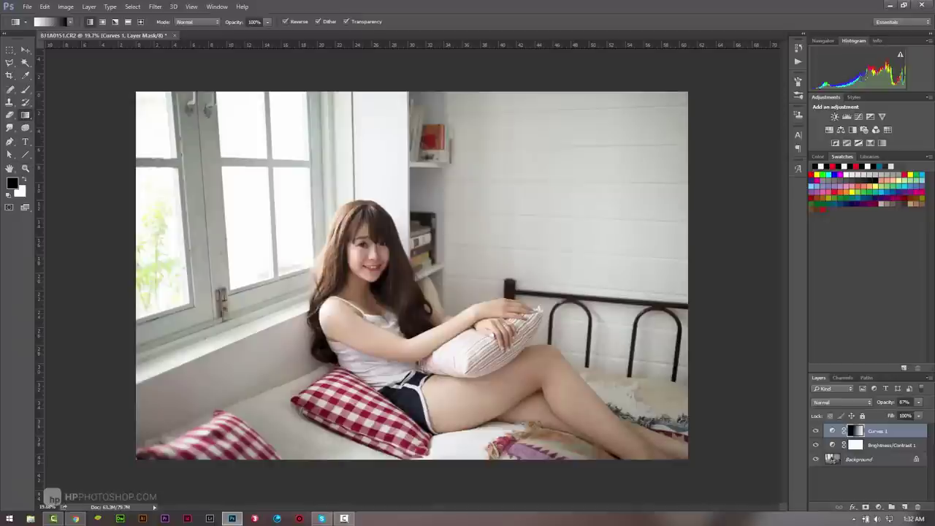
{"action": "left_click", "coordinate": [55, 21]}
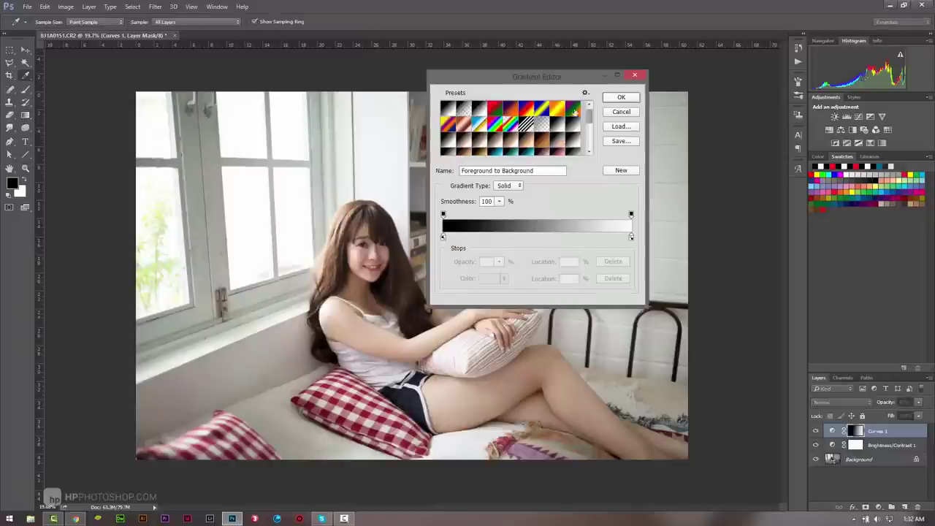
{"action": "left_click", "coordinate": [621, 111]}
{"action": "left_click", "coordinate": [21, 179]}
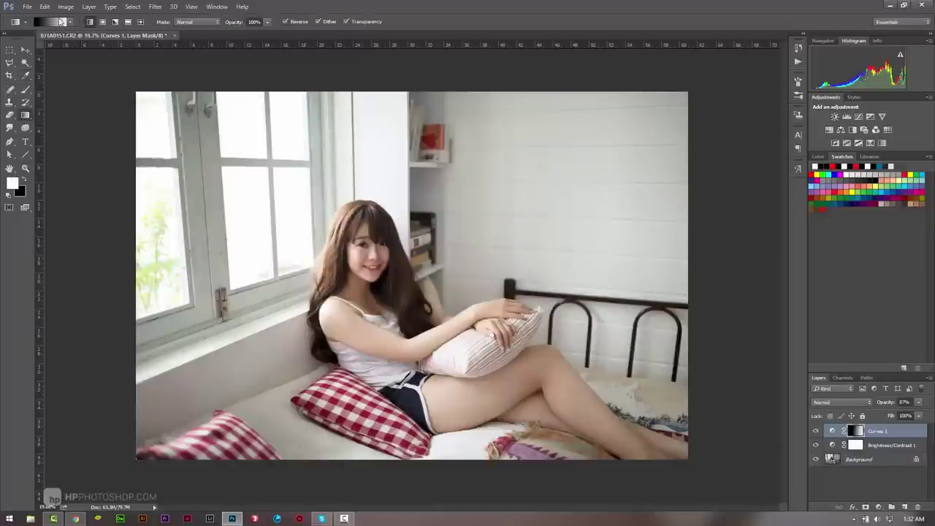
{"action": "left_click", "coordinate": [57, 22]}
{"action": "left_click", "coordinate": [463, 109]}
{"action": "left_click", "coordinate": [622, 97]}
With Reverse off, paint mask gradients brightening the lower-left, upper-right wall and window area.
{"action": "left_click_drag", "start_coordinate": [193, 442], "coordinate": [183, 211]}
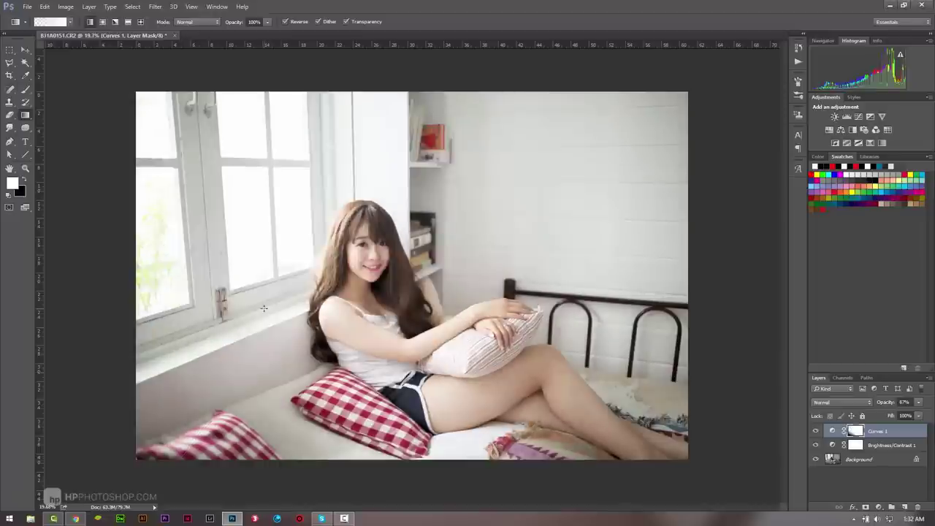
{"action": "left_click", "coordinate": [291, 22]}
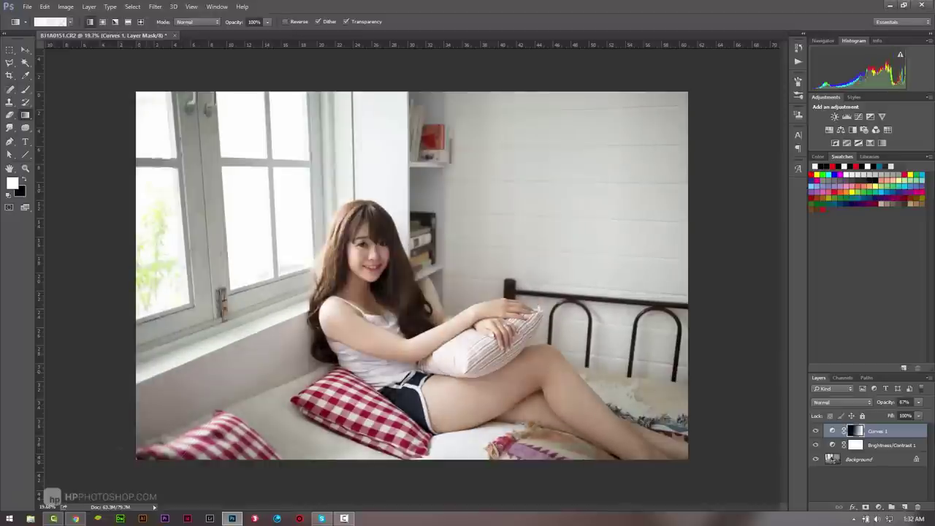
{"action": "left_click_drag", "start_coordinate": [189, 439], "coordinate": [236, 341]}
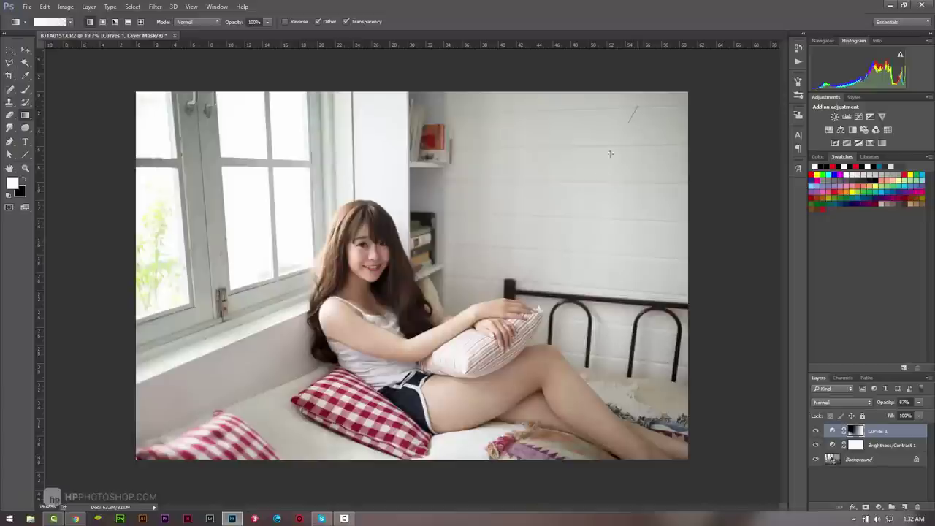
{"action": "left_click_drag", "start_coordinate": [633, 110], "coordinate": [548, 248]}
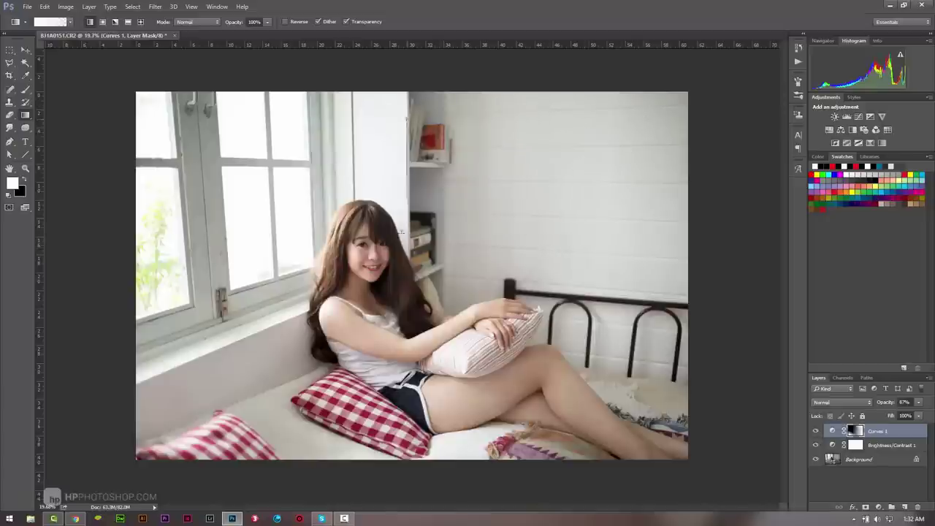
{"action": "left_click_drag", "start_coordinate": [217, 186], "coordinate": [281, 251]}
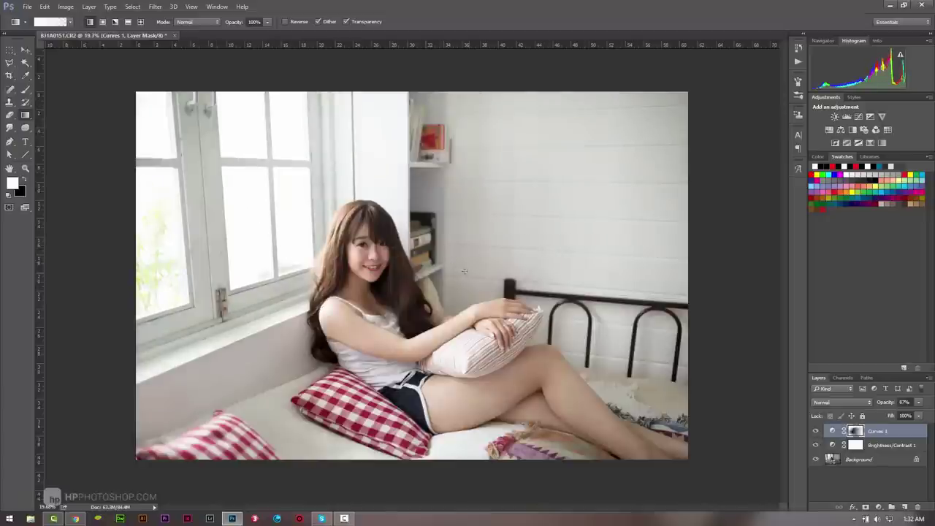
{"action": "key", "text": "z"}
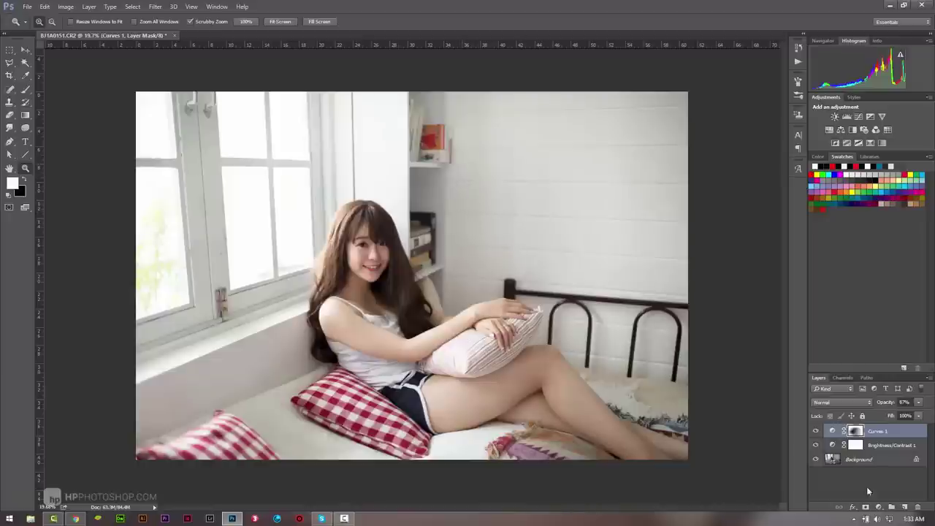
Add a Color Balance layer with Midtones set to Cyan-Red -5 and Yellow-Blue +11.
{"action": "left_click", "coordinate": [879, 506]}
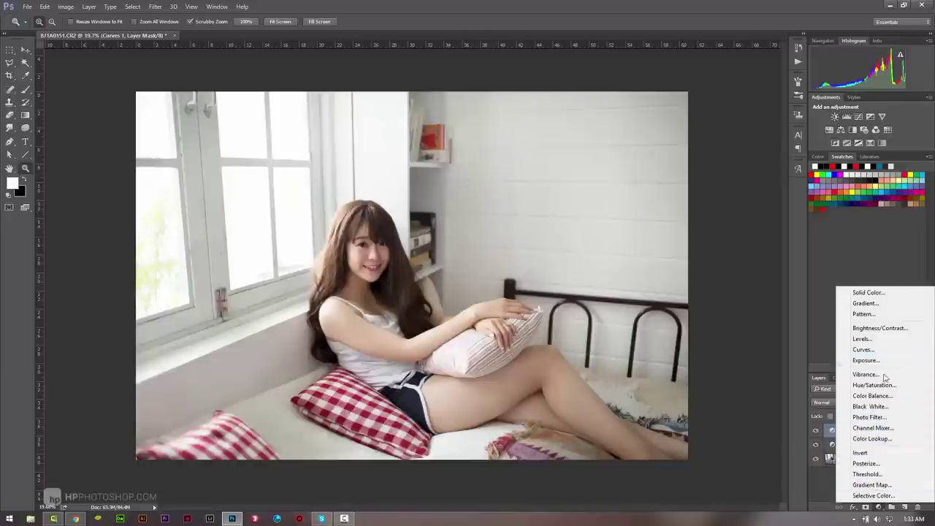
{"action": "left_click", "coordinate": [876, 395]}
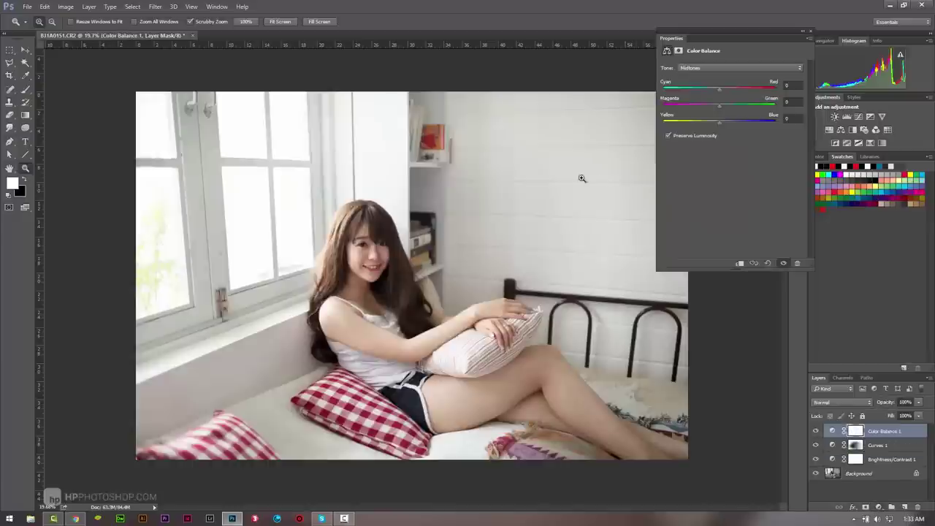
{"action": "left_click", "coordinate": [696, 68]}
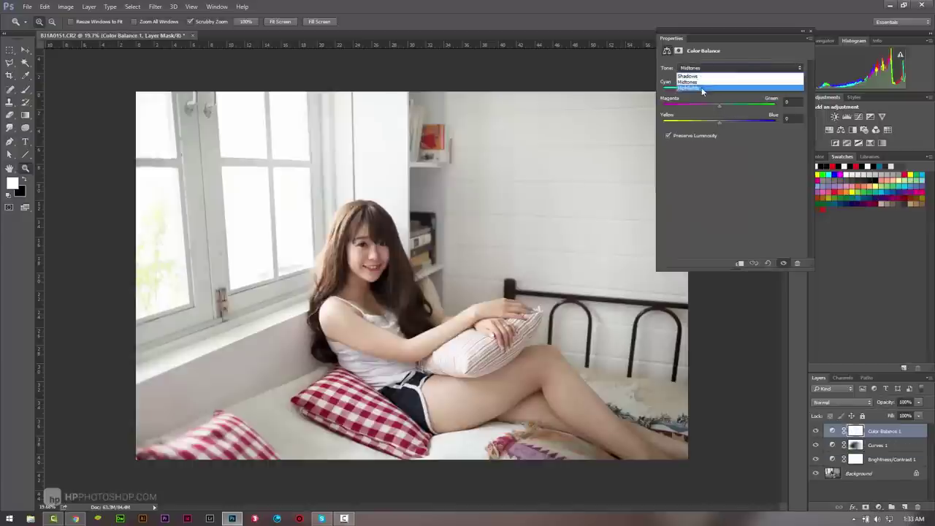
{"action": "left_click", "coordinate": [695, 85]}
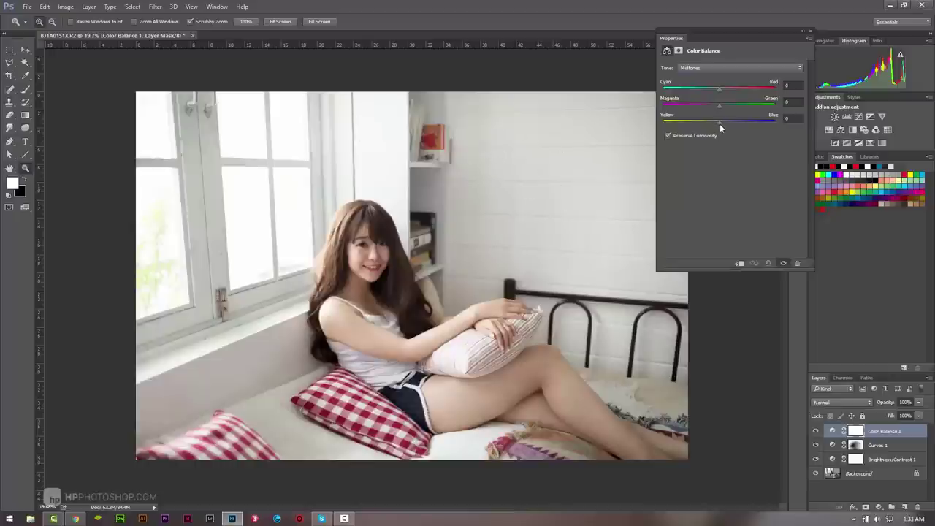
{"action": "left_click_drag", "start_coordinate": [720, 123], "coordinate": [729, 125]}
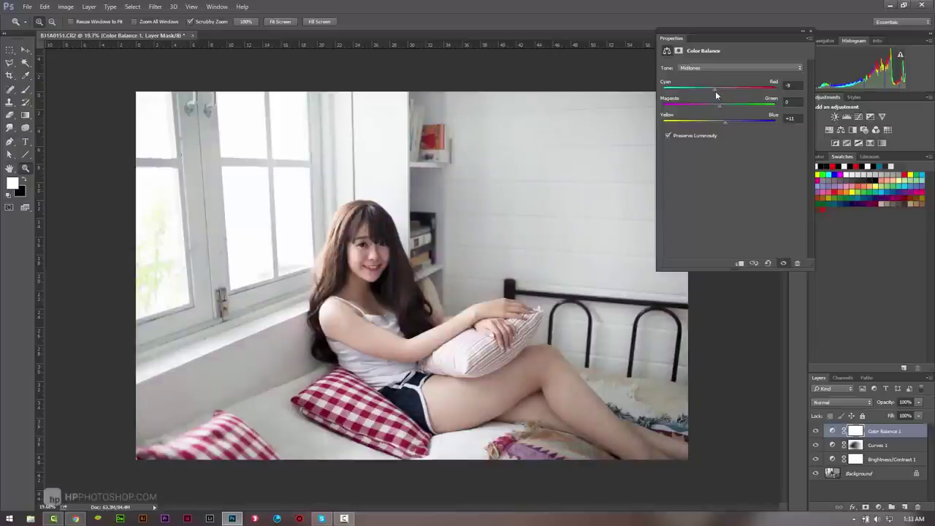
{"action": "left_click_drag", "start_coordinate": [716, 93], "coordinate": [717, 95]}
{"action": "left_click", "coordinate": [815, 432]}
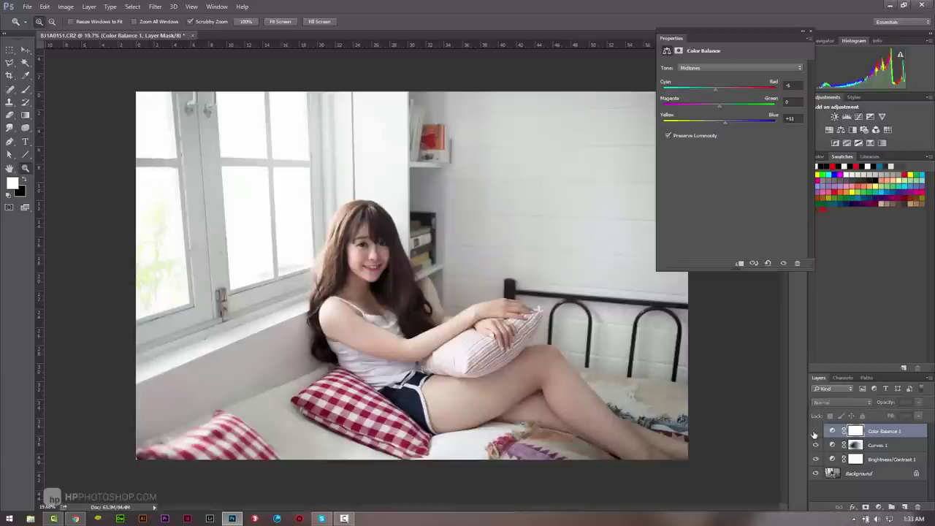
{"action": "left_click", "coordinate": [816, 432]}
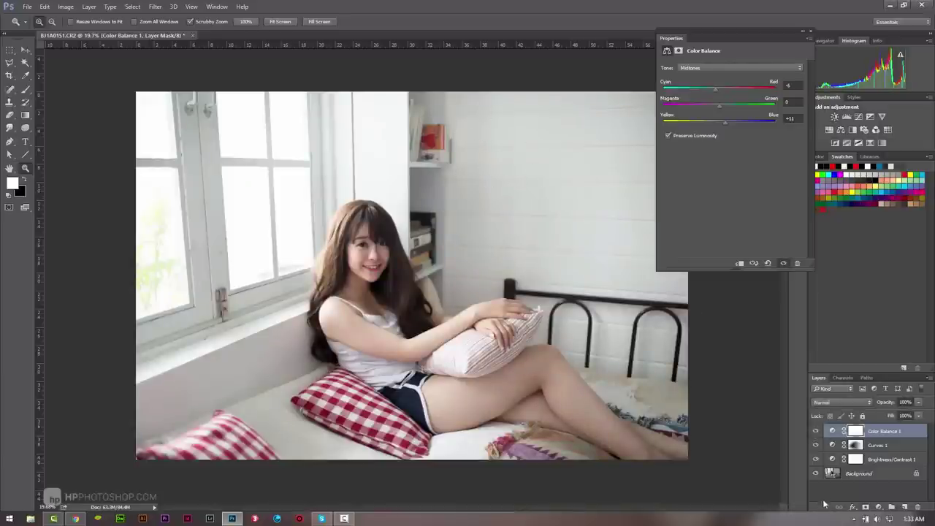
{"action": "left_click", "coordinate": [815, 432]}
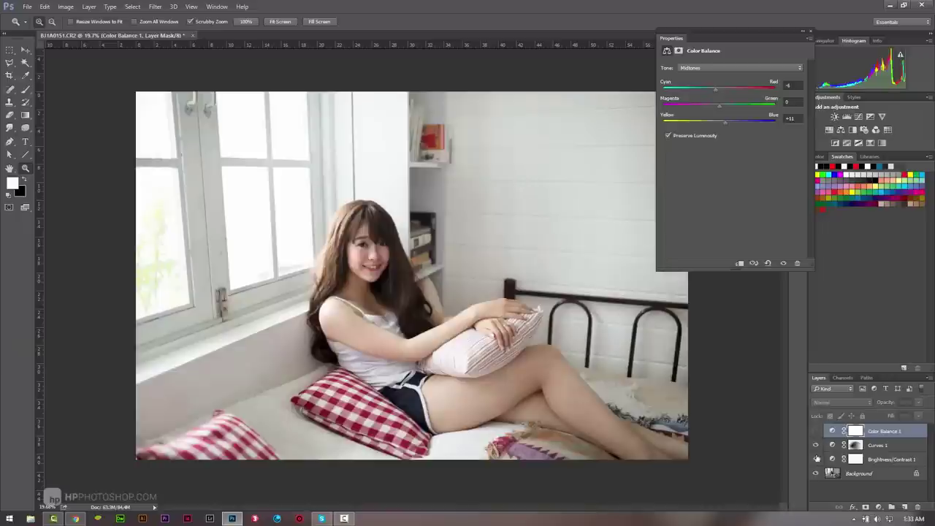
{"action": "left_click", "coordinate": [816, 432]}
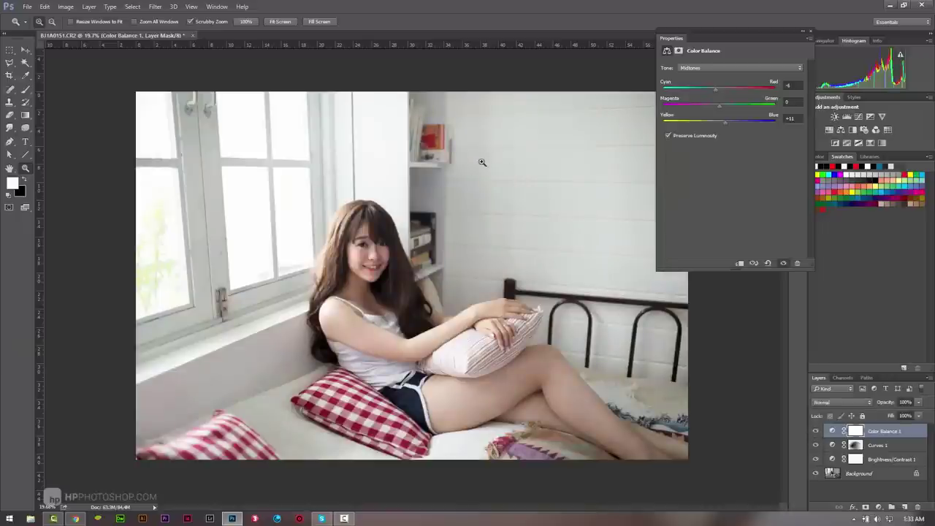
Set the Color Balance Highlights to -1, -2, +13.
{"action": "left_click", "coordinate": [702, 68]}
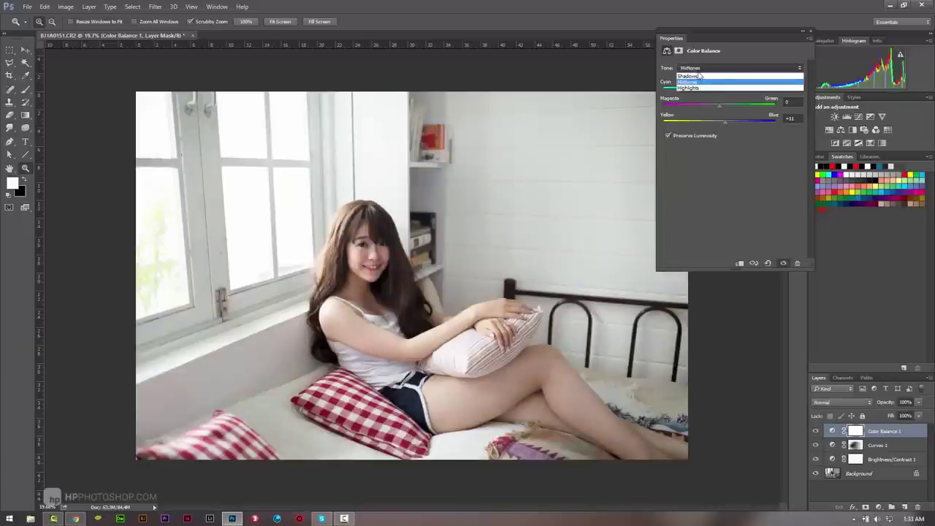
{"action": "left_click", "coordinate": [701, 86]}
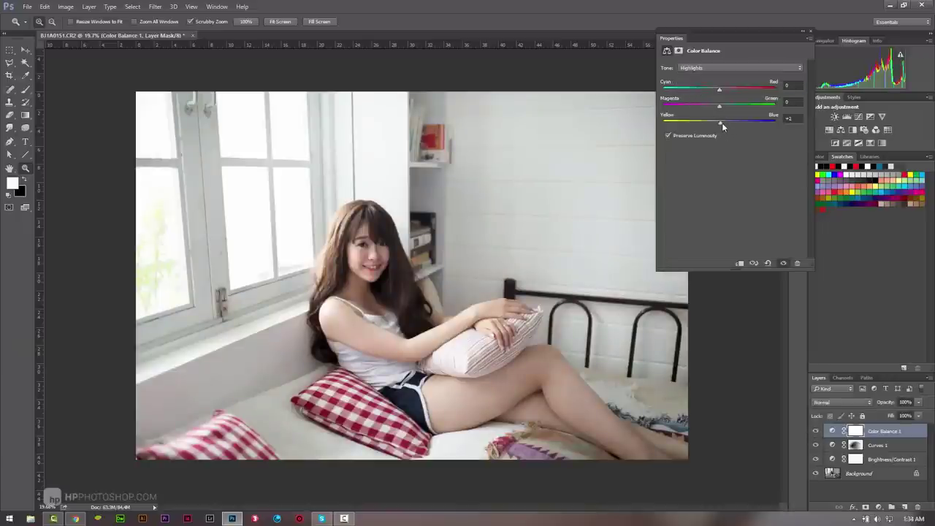
{"action": "left_click_drag", "start_coordinate": [727, 126], "coordinate": [726, 124]}
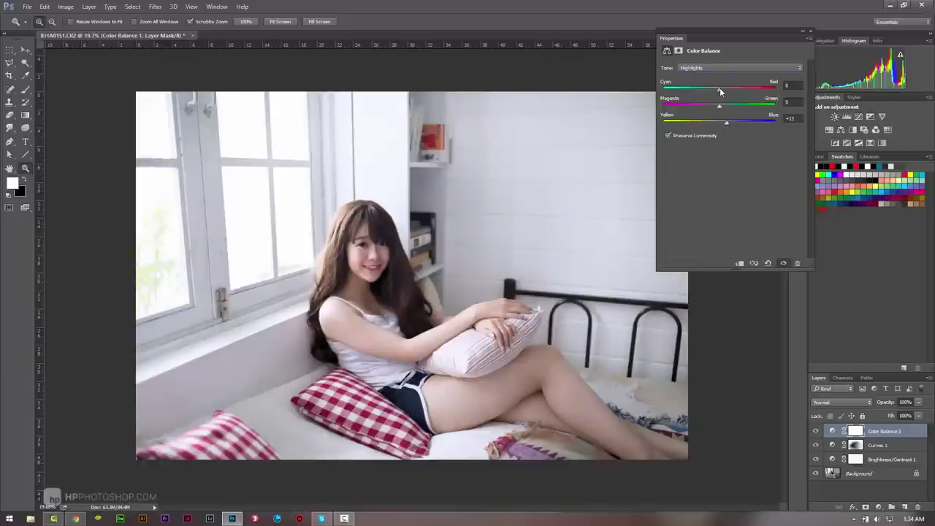
{"action": "left_click_drag", "start_coordinate": [720, 88], "coordinate": [717, 93]}
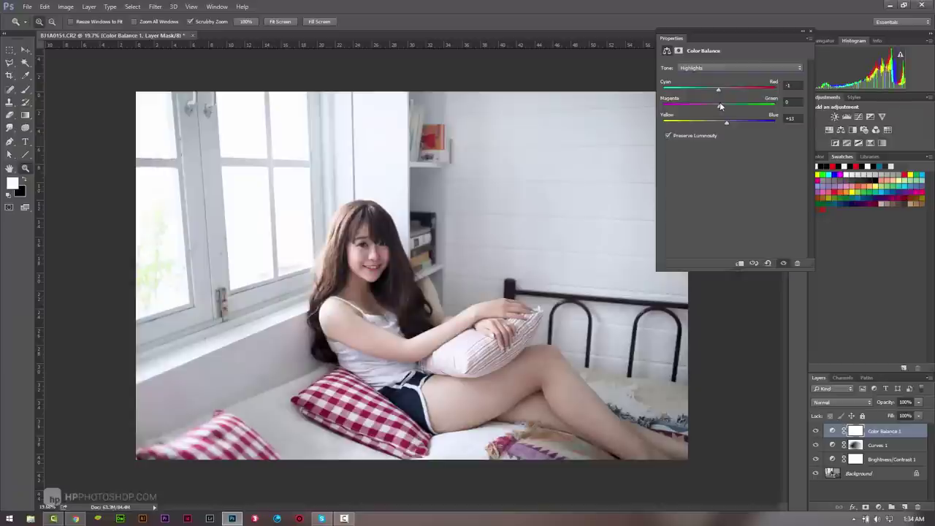
{"action": "left_click_drag", "start_coordinate": [720, 104], "coordinate": [718, 109]}
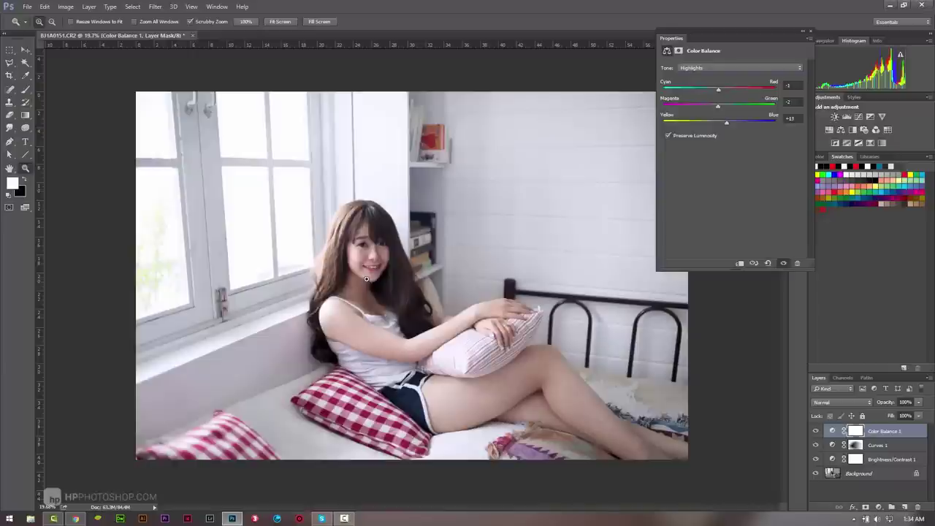
Toggle Color Balance 1 on and off for before/after comparison, leaving it visible.
{"action": "left_click", "coordinate": [810, 34]}
{"action": "left_click", "coordinate": [817, 432]}
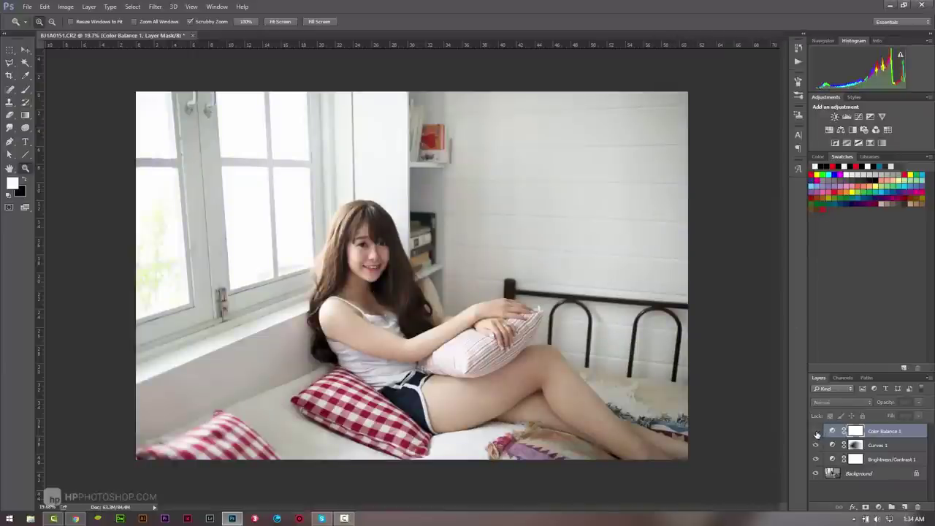
{"action": "left_click", "coordinate": [816, 431]}
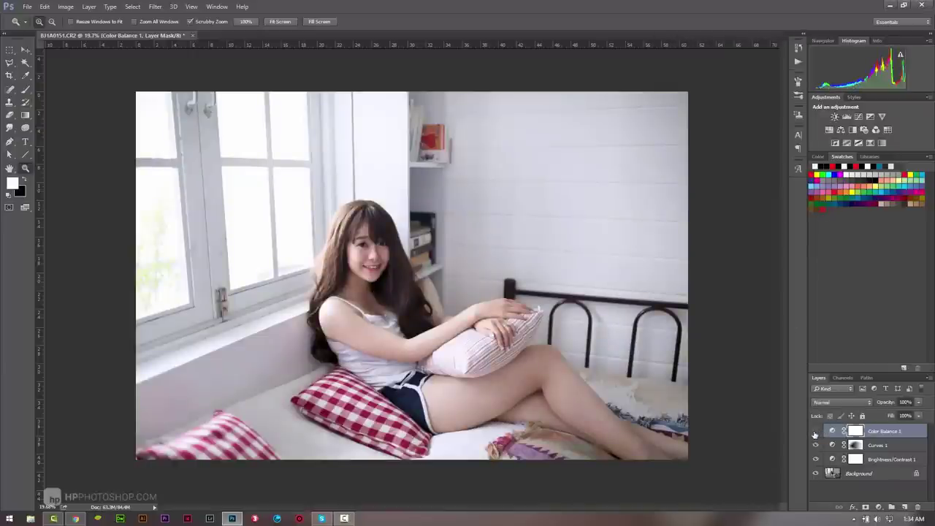
{"action": "left_click", "coordinate": [816, 432]}
{"action": "left_click", "coordinate": [815, 432]}
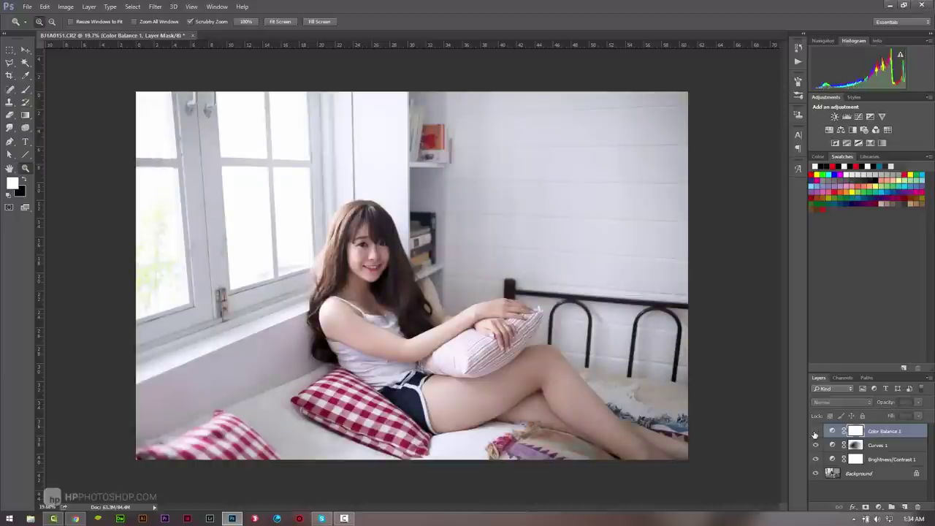
{"action": "left_click", "coordinate": [816, 432]}
{"action": "left_click", "coordinate": [815, 432]}
{"action": "left_click", "coordinate": [816, 431]}
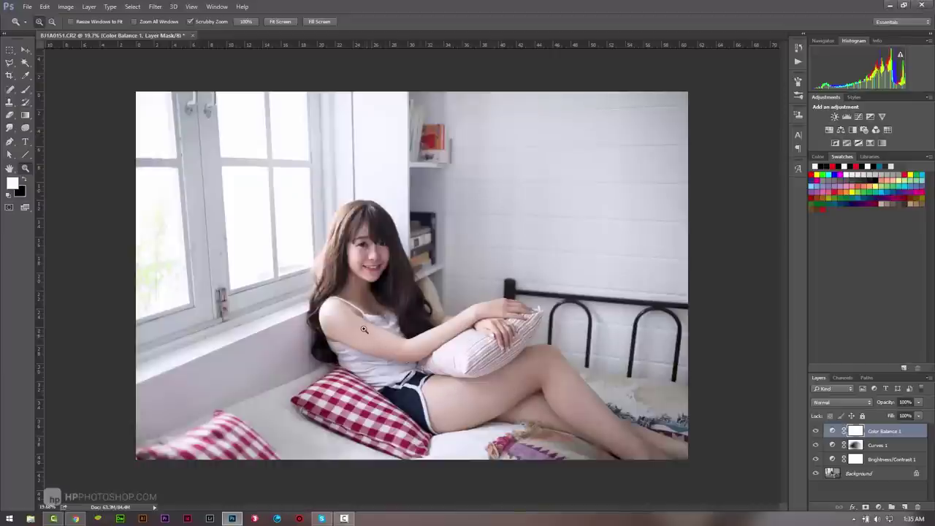
{"action": "left_click_drag", "start_coordinate": [361, 322], "coordinate": [395, 322]}
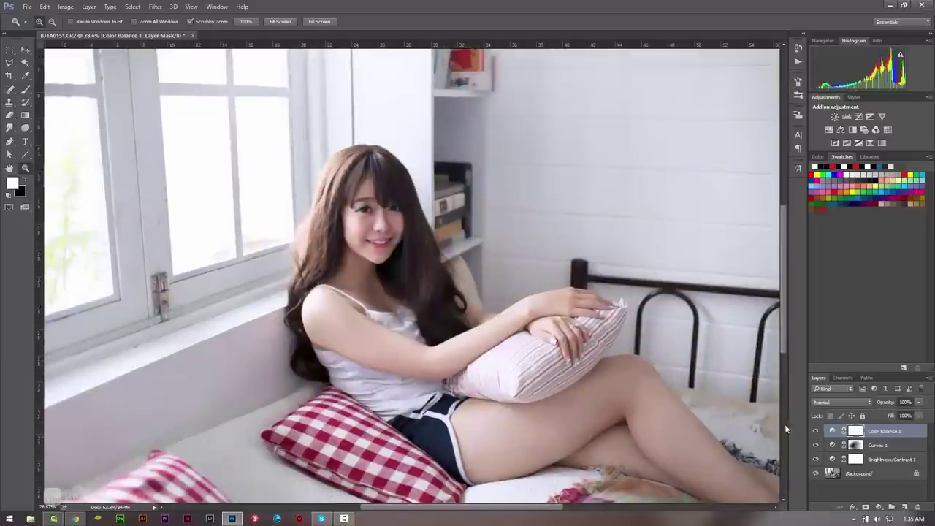
{"action": "left_click", "coordinate": [816, 432]}
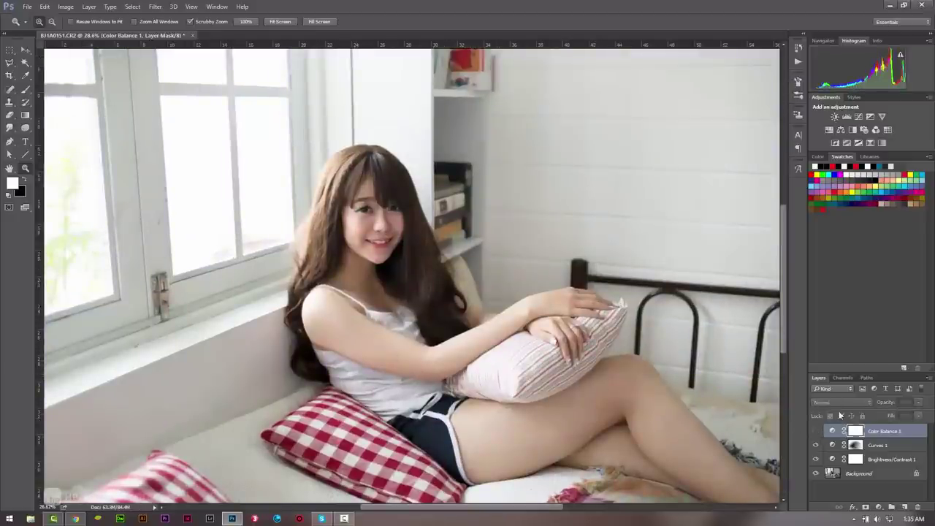
{"action": "left_click", "coordinate": [816, 431]}
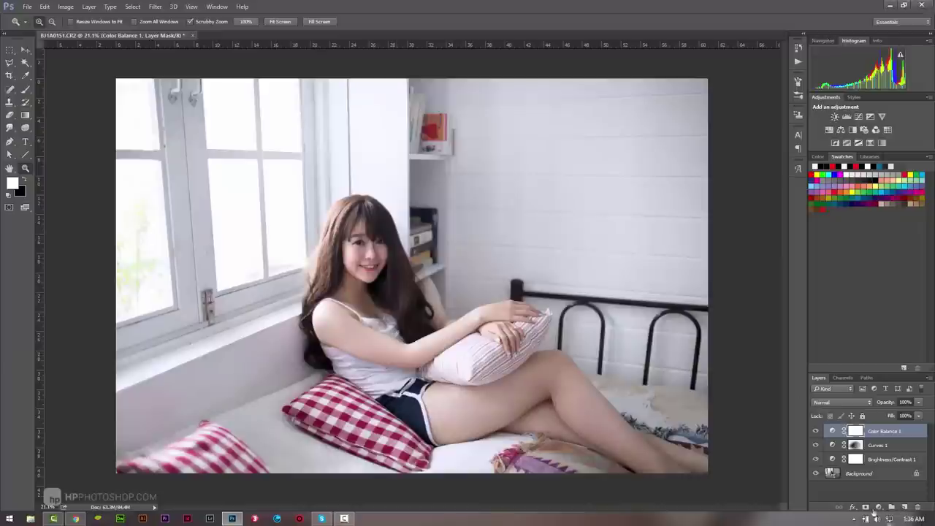
Add a Selective Color layer with Reds Black at -18 and Yellow at -23.
{"action": "left_click", "coordinate": [878, 508]}
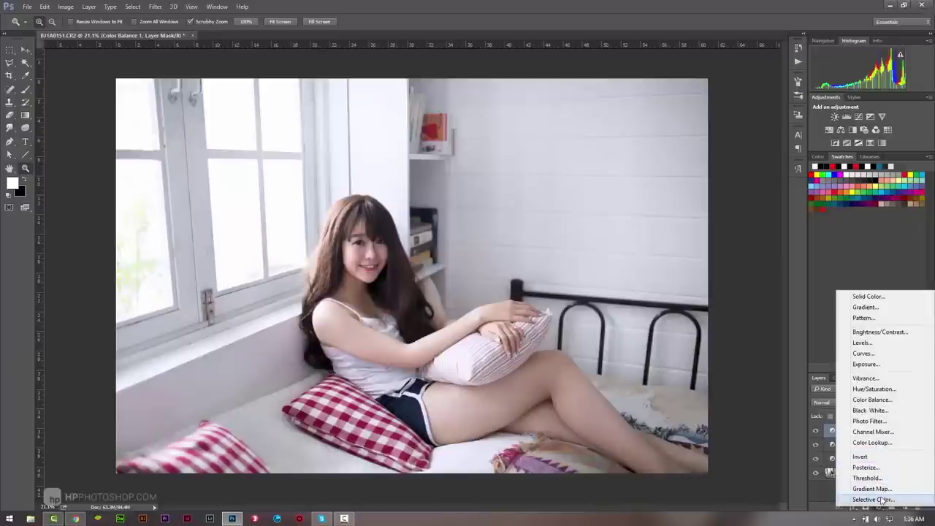
{"action": "left_click", "coordinate": [877, 500]}
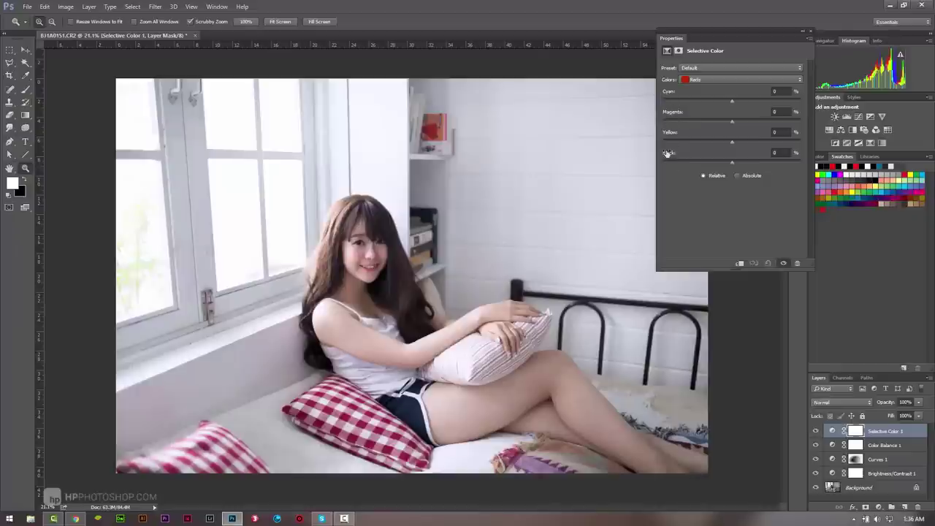
{"action": "left_click", "coordinate": [713, 81]}
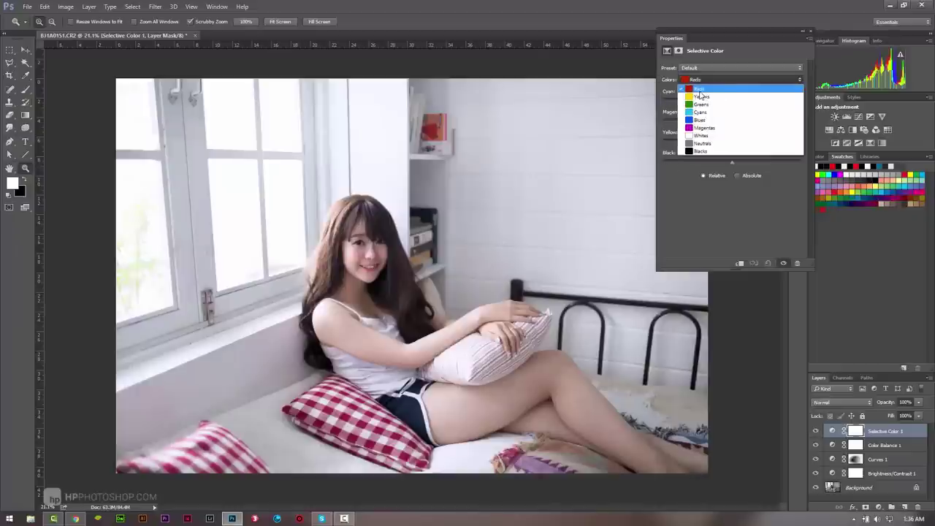
{"action": "left_click", "coordinate": [705, 90]}
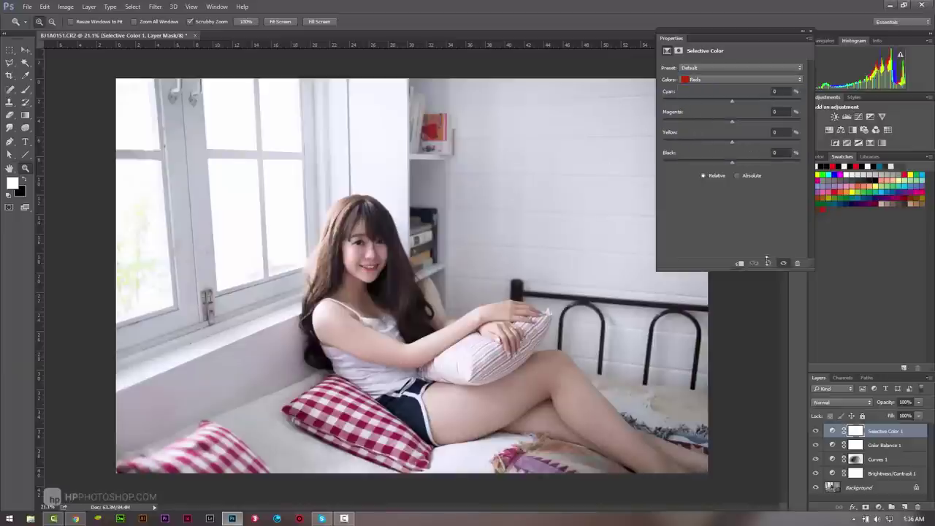
{"action": "mouse_move", "coordinate": [732, 162]}
{"action": "left_mouse_down"}
{"action": "mouse_move", "coordinate": [699, 163]}
{"action": "mouse_move", "coordinate": [727, 175]}
{"action": "left_mouse_up"}
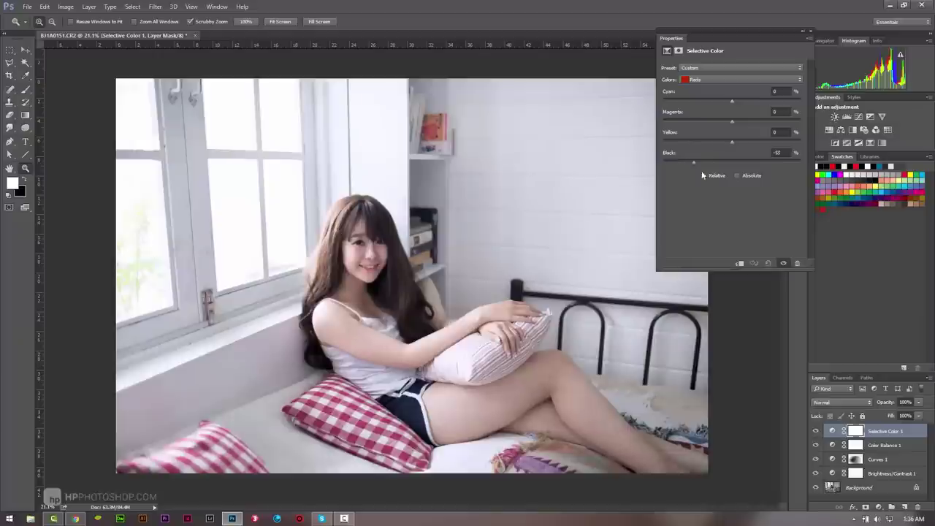
{"action": "left_click_drag", "start_coordinate": [722, 170], "coordinate": [719, 168]}
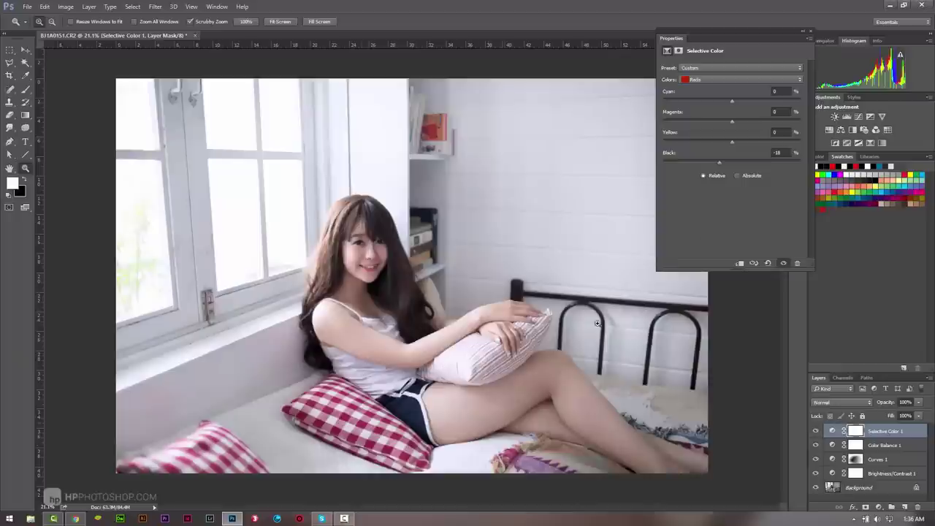
{"action": "mouse_move", "coordinate": [732, 143]}
{"action": "left_mouse_down"}
{"action": "mouse_move", "coordinate": [709, 144]}
{"action": "mouse_move", "coordinate": [723, 144]}
{"action": "left_mouse_up"}
Compare the skin with and without Selective Color 1 while zoomed on the arm.
{"action": "left_click", "coordinate": [815, 431]}
{"action": "left_click", "coordinate": [815, 432]}
{"action": "left_click_drag", "start_coordinate": [394, 356], "coordinate": [461, 361]}
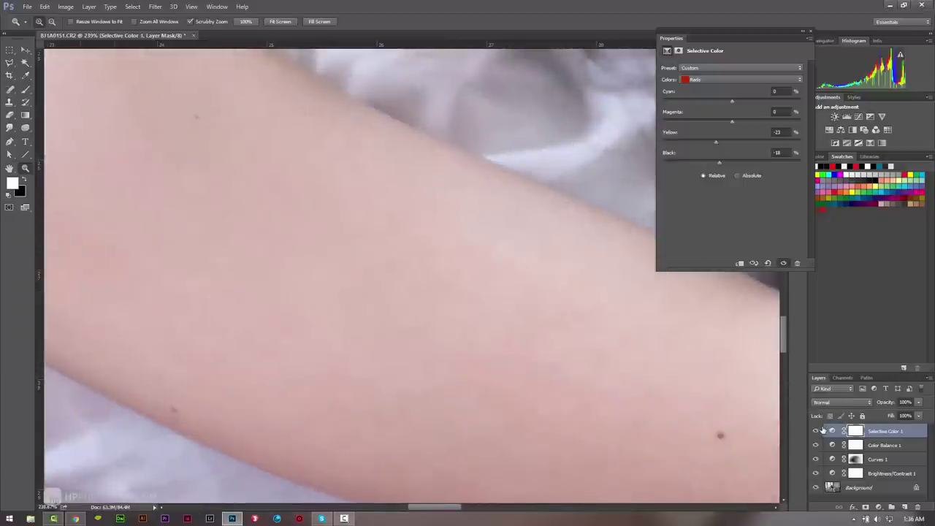
{"action": "left_click", "coordinate": [816, 431]}
{"action": "left_click", "coordinate": [816, 431]}
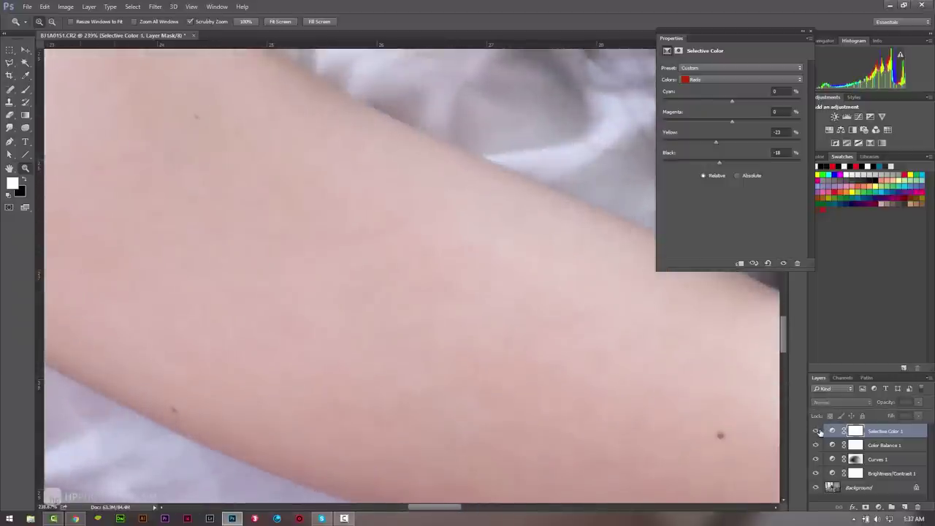
{"action": "left_click", "coordinate": [816, 431]}
{"action": "left_click_drag", "start_coordinate": [444, 267], "coordinate": [367, 285]}
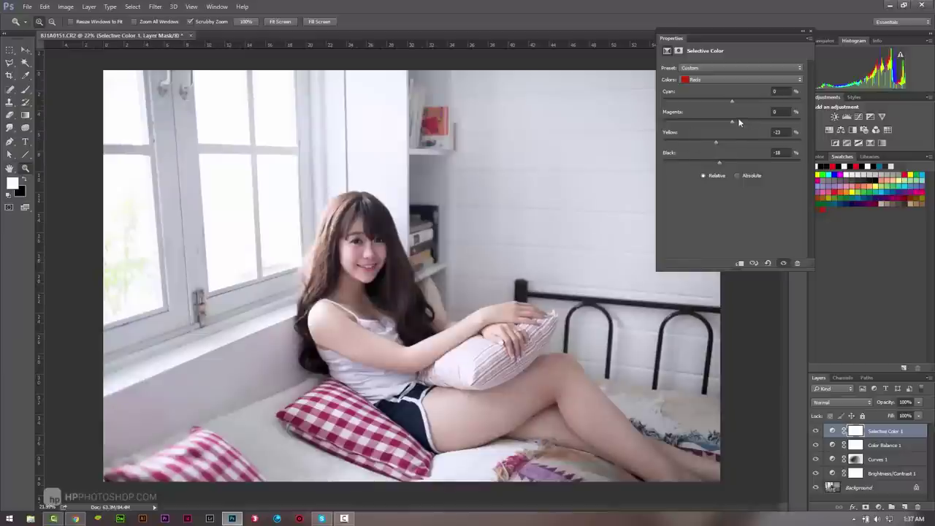
Set the Reds Magenta to +2 and Cyan to -12.
{"action": "left_click_drag", "start_coordinate": [732, 124], "coordinate": [729, 135]}
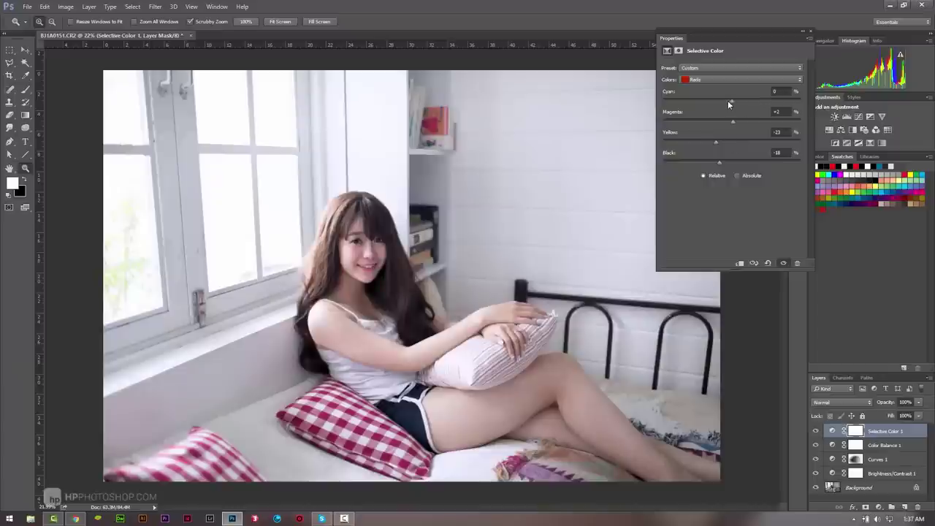
{"action": "left_click_drag", "start_coordinate": [732, 100], "coordinate": [767, 102]}
{"action": "left_click_drag", "start_coordinate": [683, 112], "coordinate": [686, 111]}
{"action": "left_click_drag", "start_coordinate": [712, 109], "coordinate": [707, 111]}
Switch Selective Color to Yellows and lower Black to -29.
{"action": "left_click", "coordinate": [716, 79]}
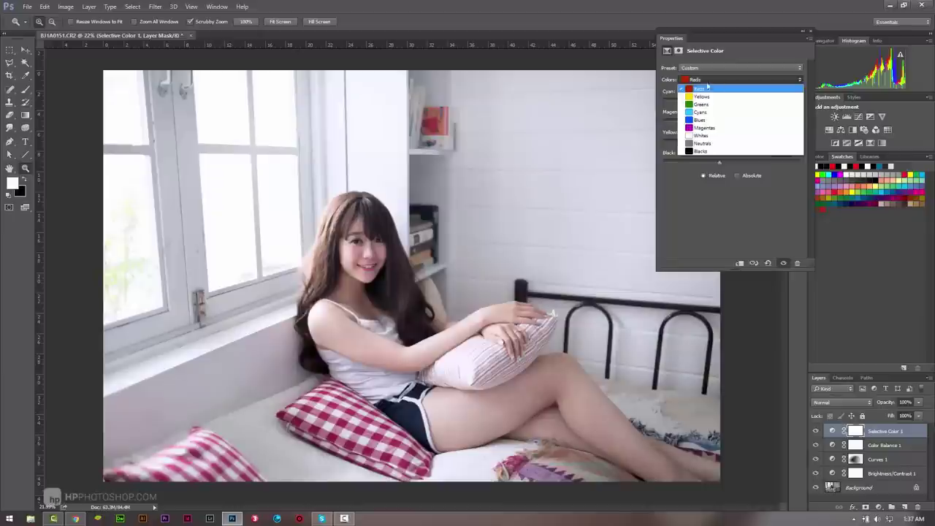
{"action": "left_click", "coordinate": [692, 93]}
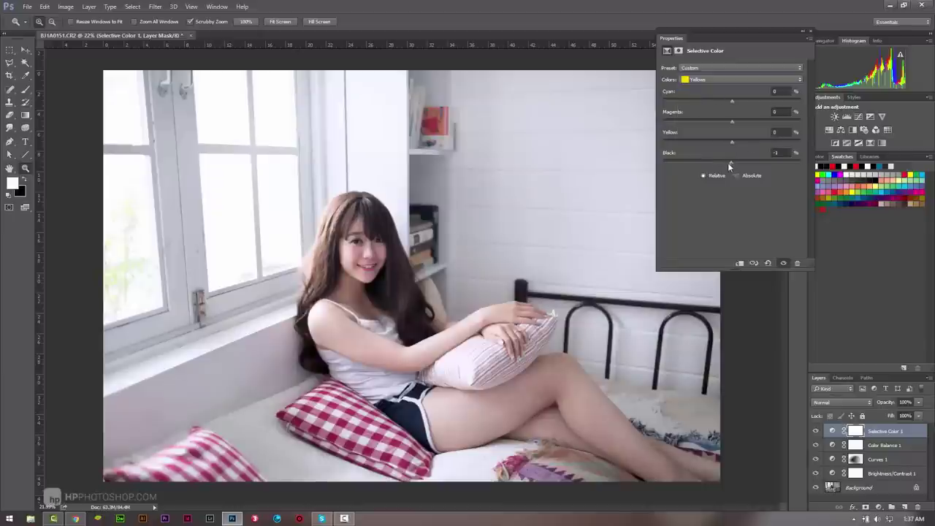
{"action": "mouse_move", "coordinate": [734, 172]}
{"action": "left_mouse_down"}
{"action": "mouse_move", "coordinate": [694, 171]}
{"action": "mouse_move", "coordinate": [727, 175]}
{"action": "mouse_move", "coordinate": [713, 175]}
{"action": "left_mouse_up"}
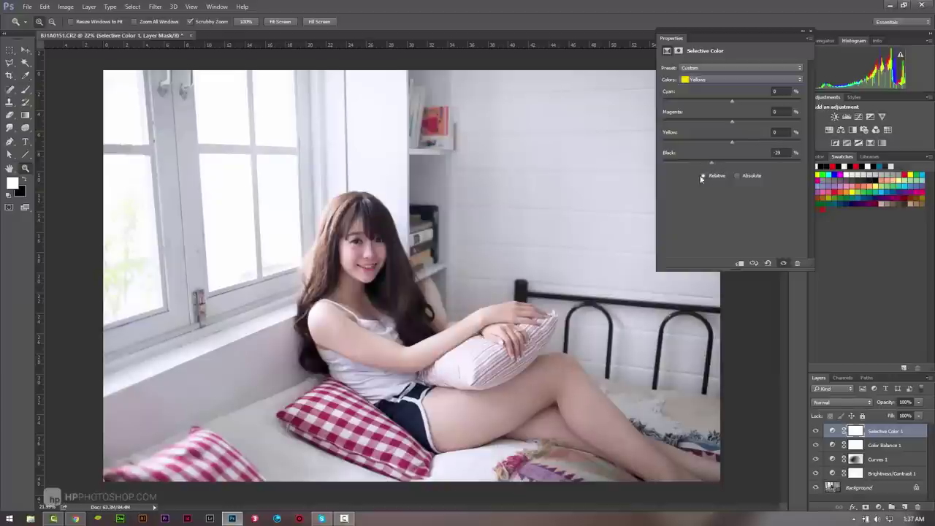
{"action": "left_click_drag", "start_coordinate": [362, 276], "coordinate": [434, 282]}
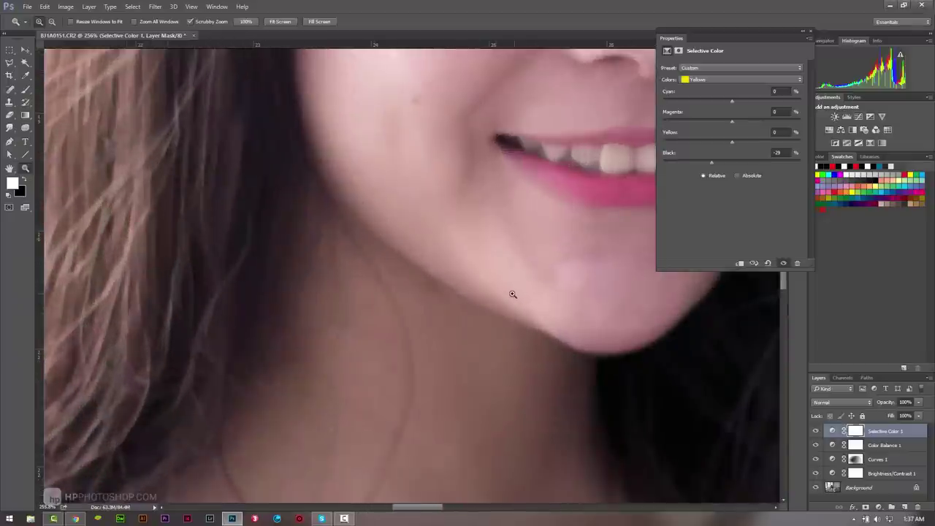
{"action": "key", "text": "ctrl+0"}
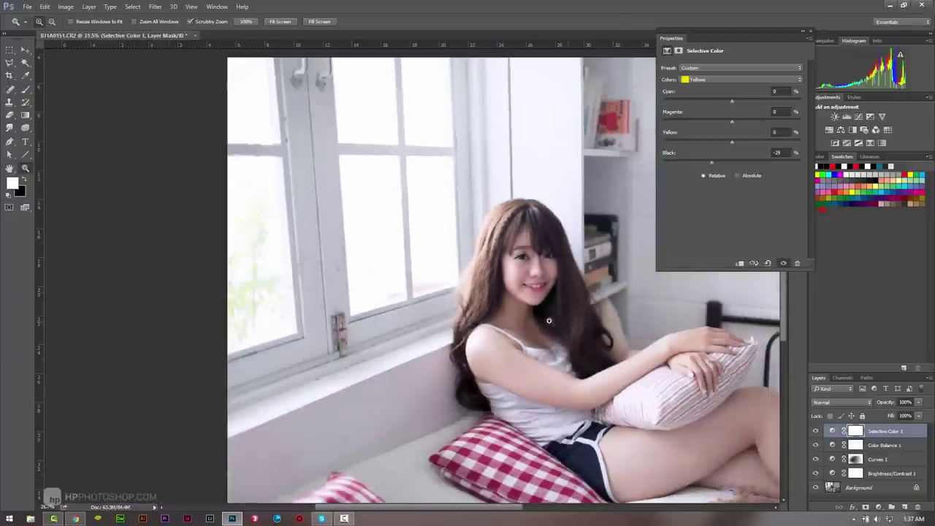
{"action": "left_click_drag", "start_coordinate": [549, 320], "coordinate": [543, 317]}
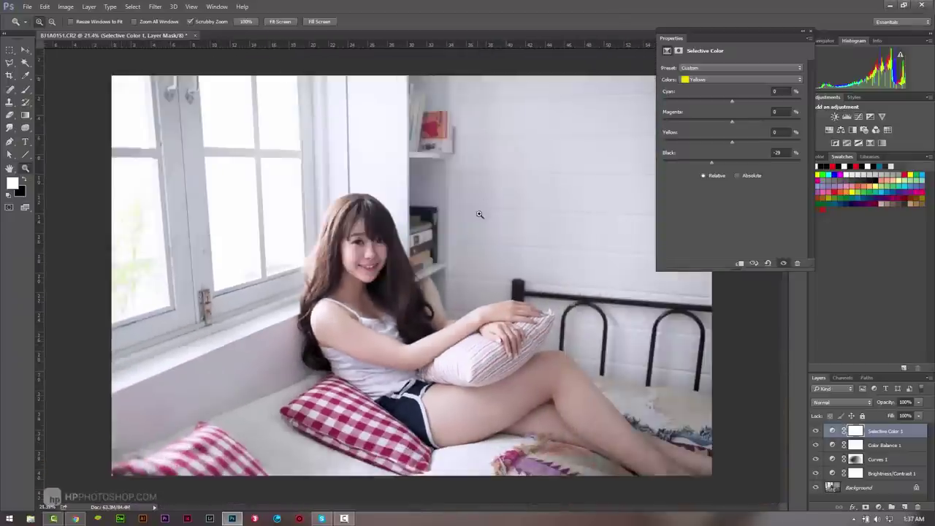
{"action": "left_click_drag", "start_coordinate": [486, 217], "coordinate": [491, 218]}
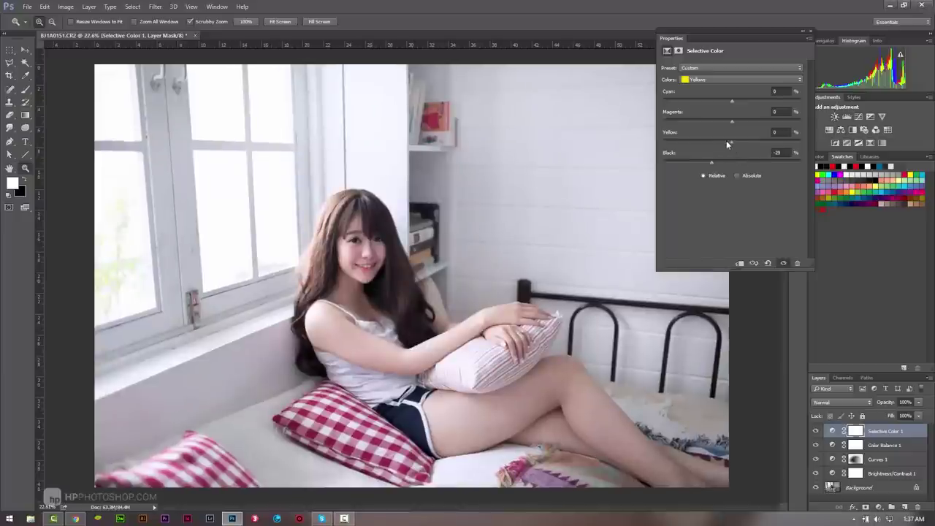
Set the Yellows to Yellow -2, Magenta -5 and Cyan 0.
{"action": "left_click_drag", "start_coordinate": [727, 145], "coordinate": [730, 146]}
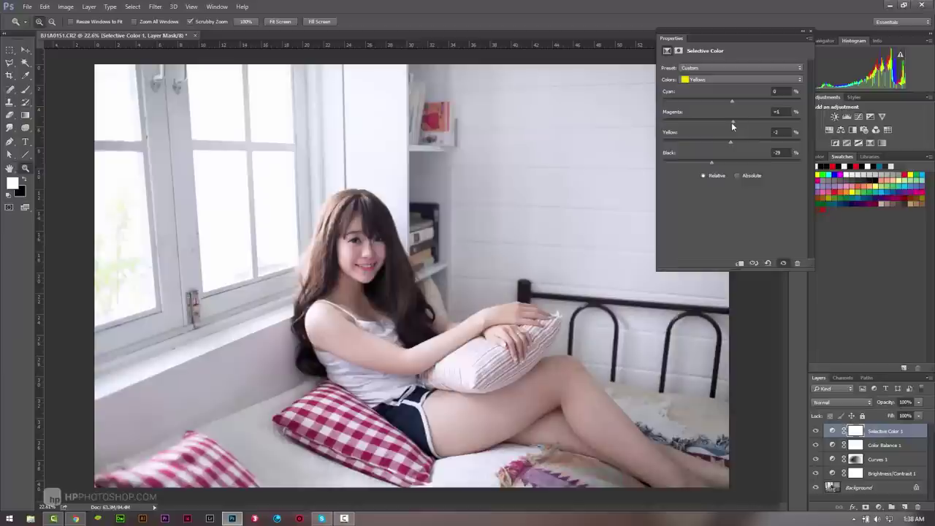
{"action": "left_click_drag", "start_coordinate": [730, 122], "coordinate": [685, 121]}
{"action": "mouse_move", "coordinate": [735, 102]}
{"action": "left_mouse_down"}
{"action": "mouse_move", "coordinate": [721, 106]}
{"action": "mouse_move", "coordinate": [735, 102]}
{"action": "left_mouse_up"}
{"action": "mouse_move", "coordinate": [763, 100]}
{"action": "left_mouse_down"}
{"action": "mouse_move", "coordinate": [694, 113]}
{"action": "mouse_move", "coordinate": [726, 122]}
{"action": "left_mouse_up"}
Review the Reds and Yellows ranges and toggle Selective Color 1 to compare.
{"action": "left_click", "coordinate": [731, 79]}
{"action": "left_click", "coordinate": [727, 78]}
{"action": "left_click", "coordinate": [731, 92]}
{"action": "left_click", "coordinate": [815, 431]}
{"action": "left_click", "coordinate": [815, 431]}
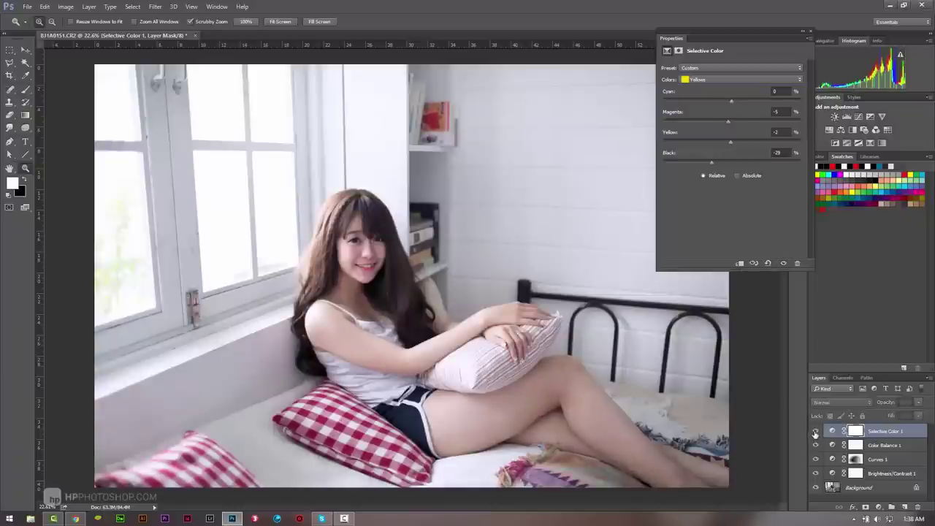
{"action": "left_click", "coordinate": [816, 431]}
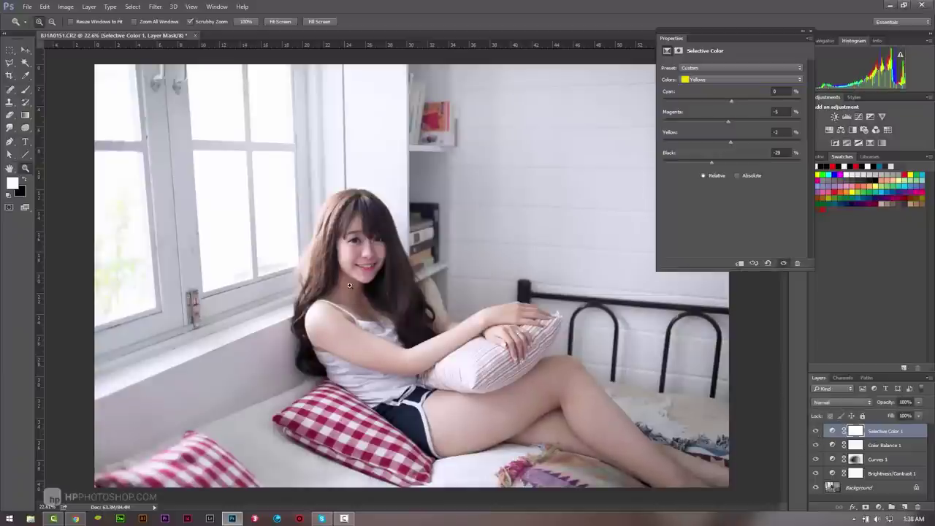
Compare the neck with and without Selective Color 1, zoom back out and close its settings.
{"action": "left_click_drag", "start_coordinate": [357, 293], "coordinate": [435, 310]}
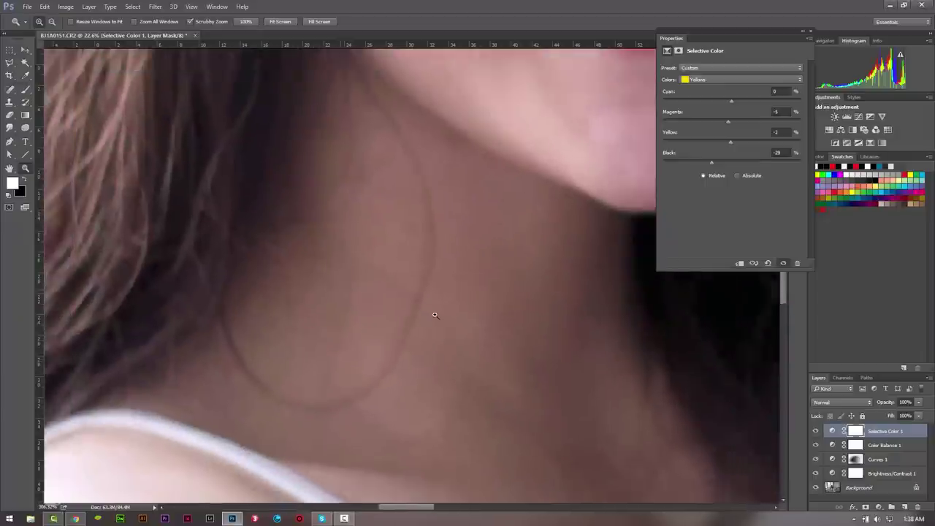
{"action": "left_click", "coordinate": [816, 432]}
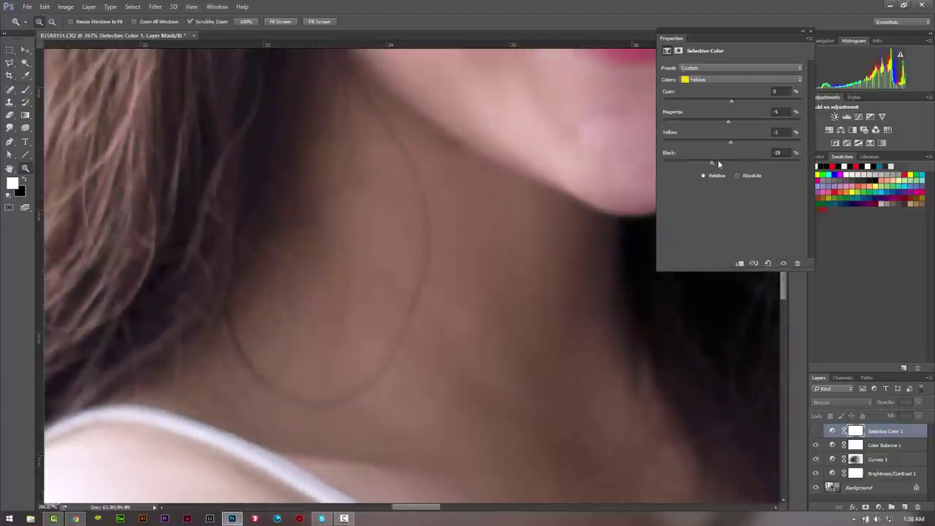
{"action": "left_click", "coordinate": [816, 432]}
{"action": "left_click", "coordinate": [816, 432]}
{"action": "left_click", "coordinate": [815, 432]}
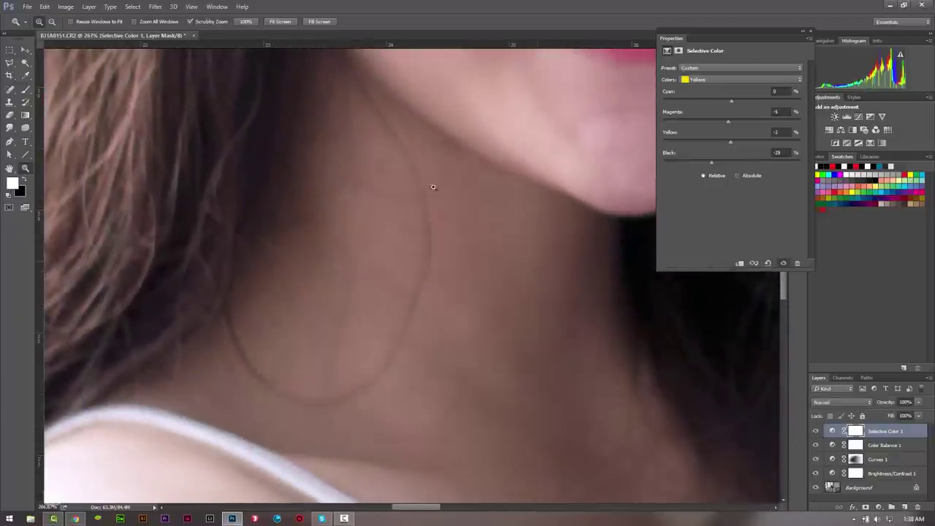
{"action": "scroll", "coordinate": [432, 211], "scroll_direction": "down", "scroll_amount": 2}
{"action": "scroll", "coordinate": [433, 212], "scroll_direction": "down", "scroll_amount": 5}
{"action": "scroll", "coordinate": [453, 227], "scroll_direction": "down", "scroll_amount": 1}
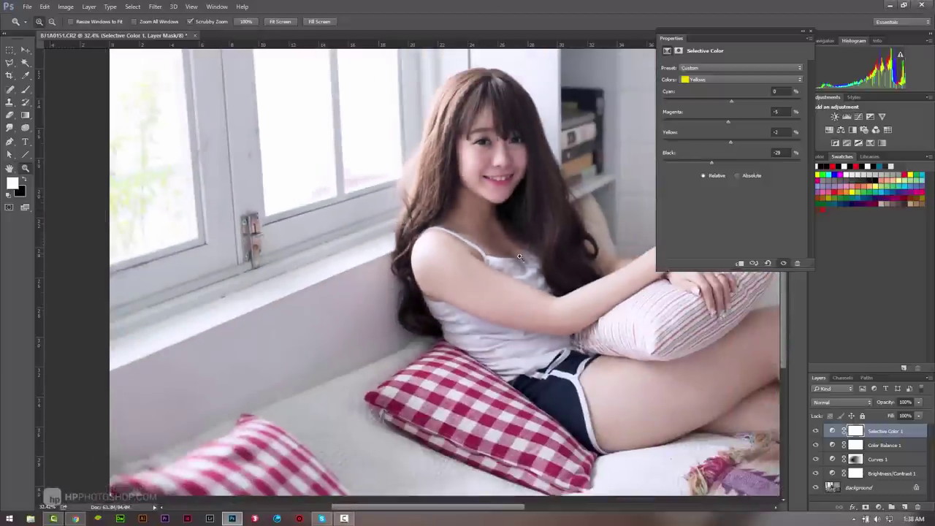
{"action": "scroll", "coordinate": [506, 255], "scroll_direction": "down", "scroll_amount": 3}
{"action": "scroll", "coordinate": [507, 255], "scroll_direction": "down", "scroll_amount": 1}
{"action": "scroll", "coordinate": [517, 321], "scroll_direction": "up", "scroll_amount": 1}
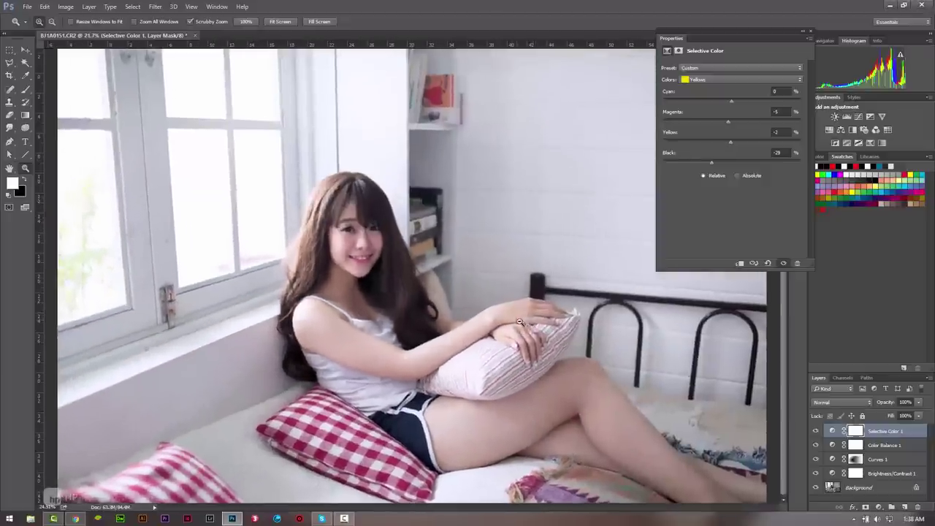
{"action": "scroll", "coordinate": [517, 321], "scroll_direction": "down", "scroll_amount": 2}
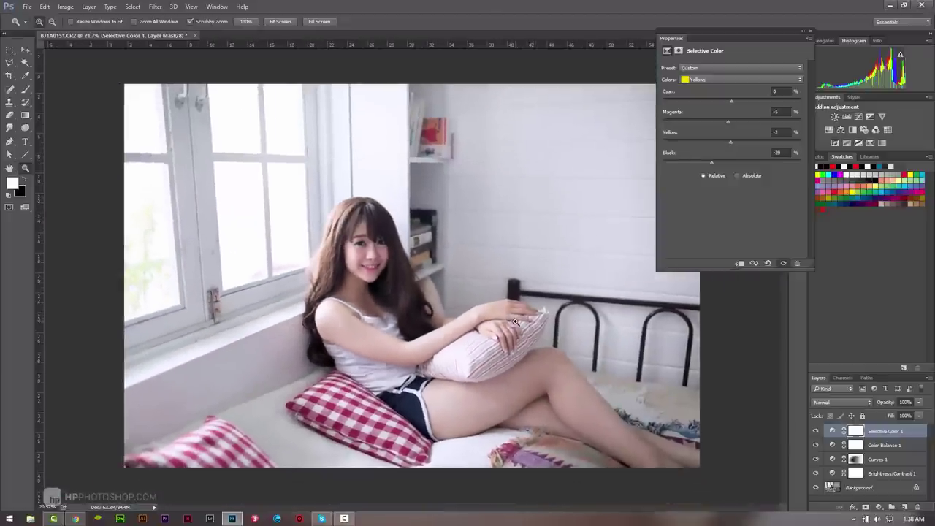
{"action": "left_click", "coordinate": [810, 32]}
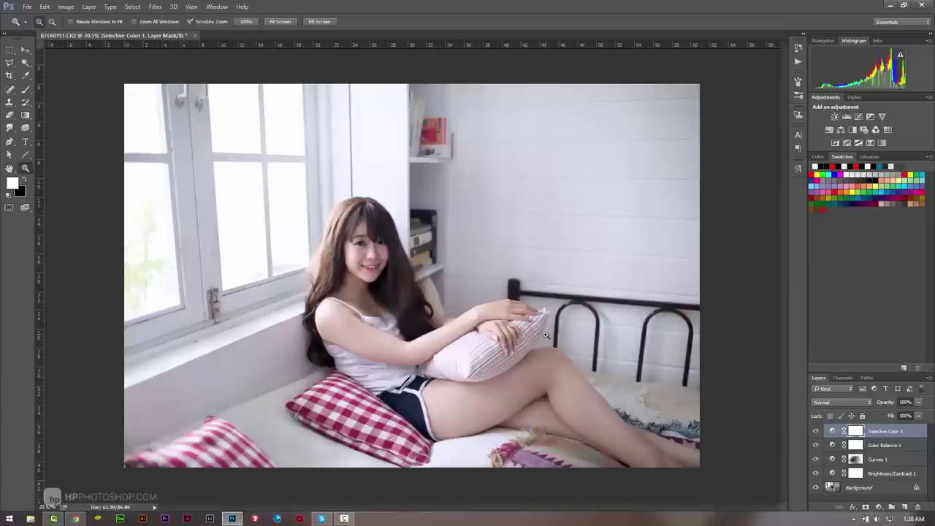
Invert the Selective Color mask to black, paint the subject back in, and add a Curves layer.
{"action": "key", "text": "ctrl+i"}
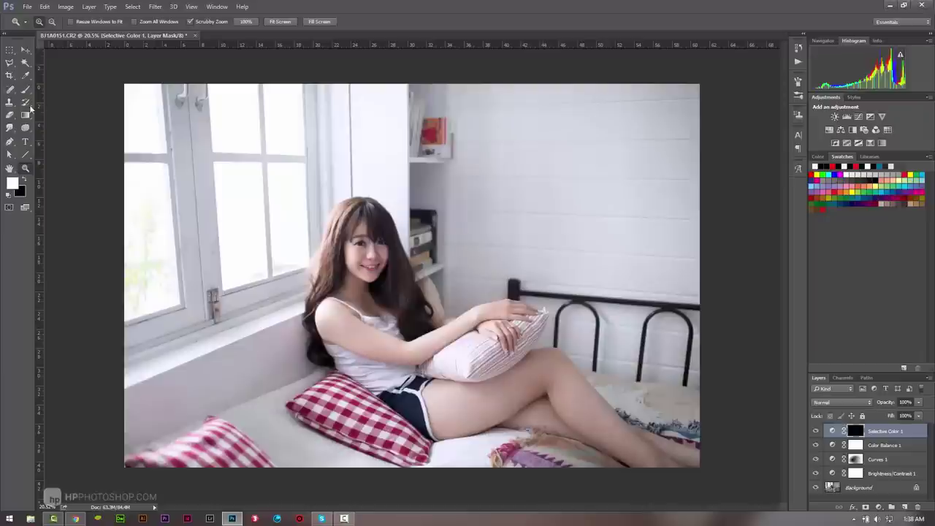
{"action": "left_click", "coordinate": [25, 89]}
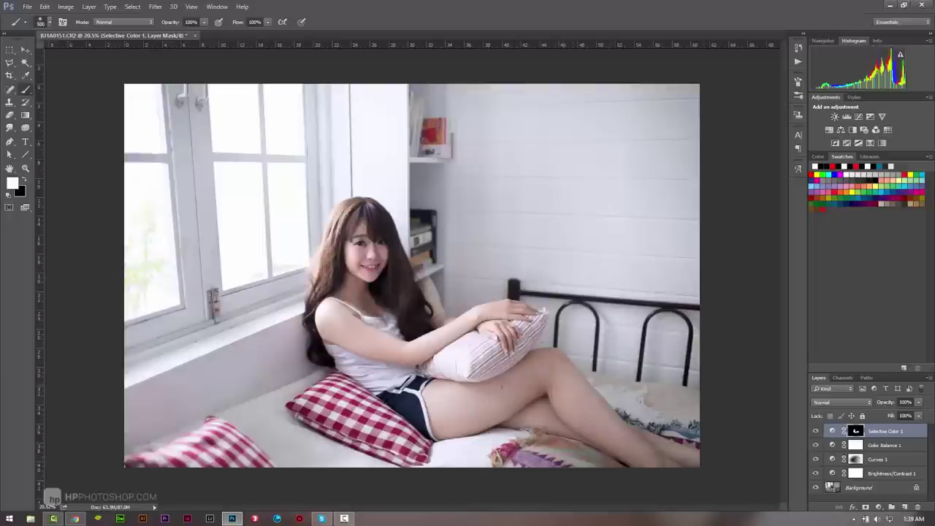
{"action": "left_click", "coordinate": [816, 431]}
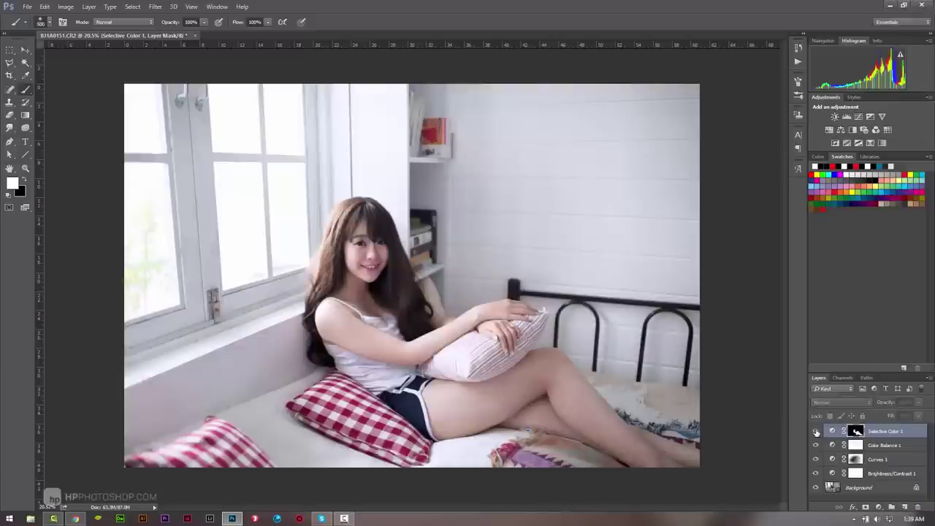
{"action": "left_click", "coordinate": [816, 431]}
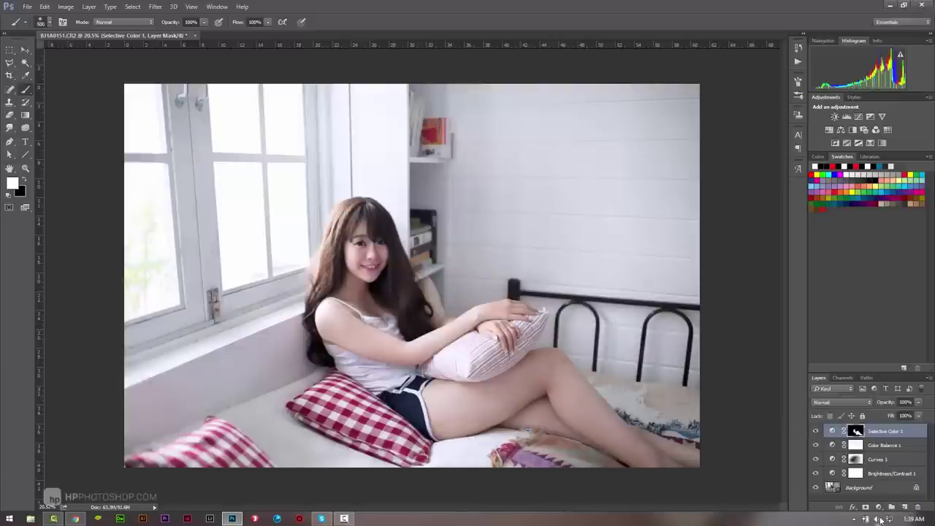
{"action": "left_click", "coordinate": [879, 507]}
{"action": "left_click", "coordinate": [863, 359]}
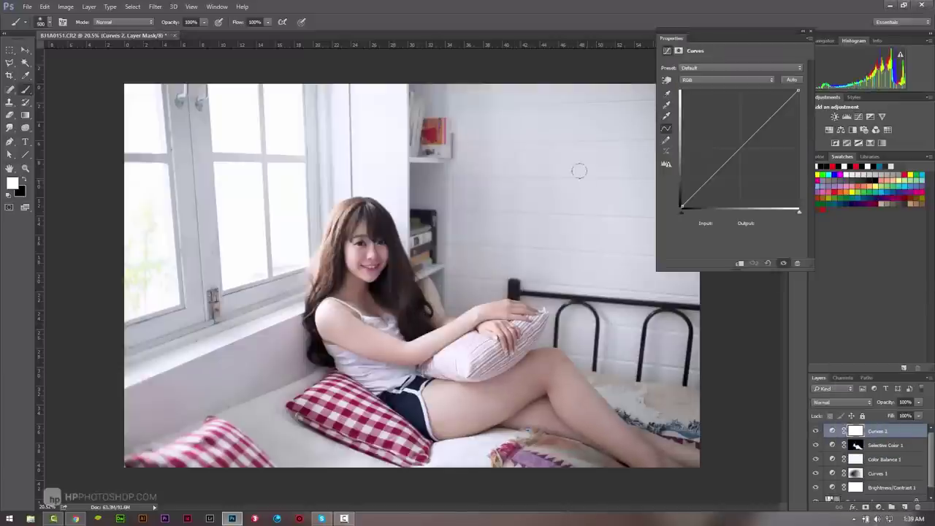
Clip Curves 2 to Selective Color 1 and lift its midtone point to output 134.
{"action": "right_click", "coordinate": [893, 435]}
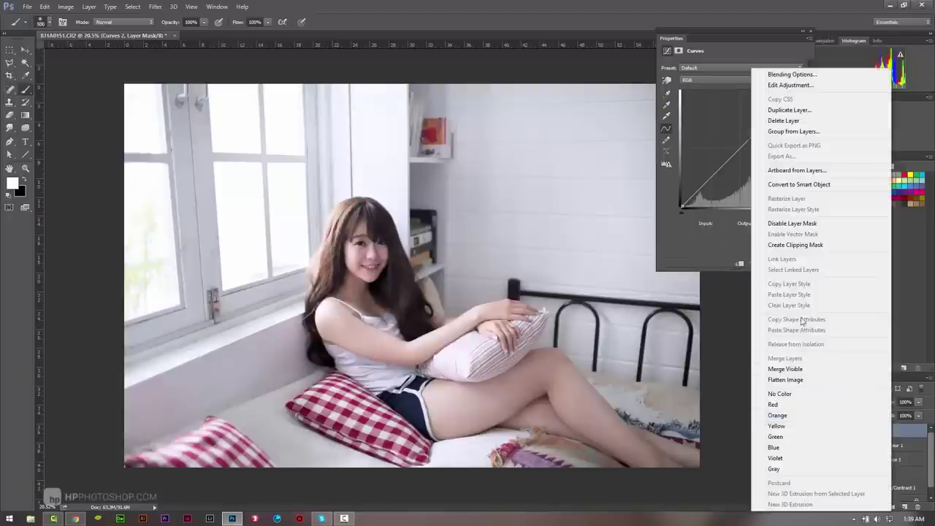
{"action": "left_click", "coordinate": [801, 245]}
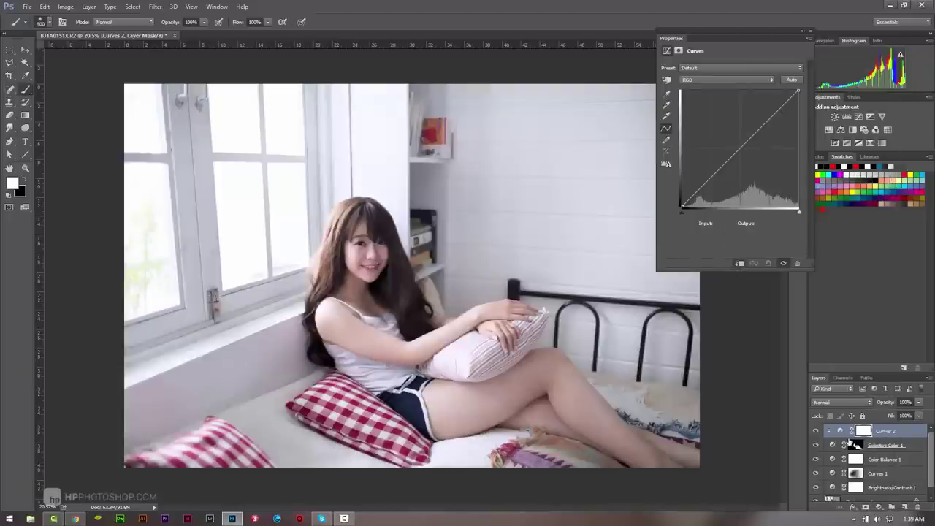
{"action": "mouse_move", "coordinate": [720, 168]}
{"action": "left_mouse_down"}
{"action": "mouse_move", "coordinate": [720, 140]}
{"action": "mouse_move", "coordinate": [731, 150]}
{"action": "mouse_move", "coordinate": [748, 133]}
{"action": "left_mouse_up"}
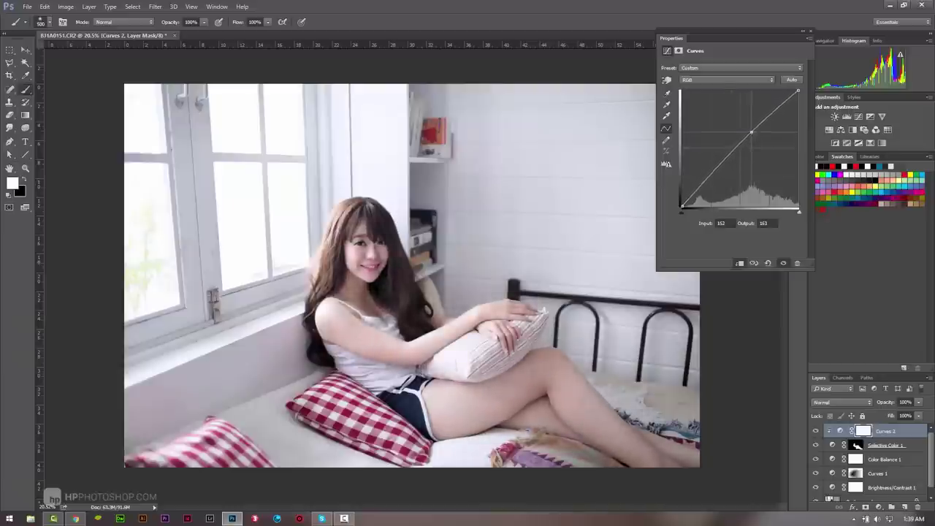
{"action": "left_click_drag", "start_coordinate": [701, 184], "coordinate": [690, 234]}
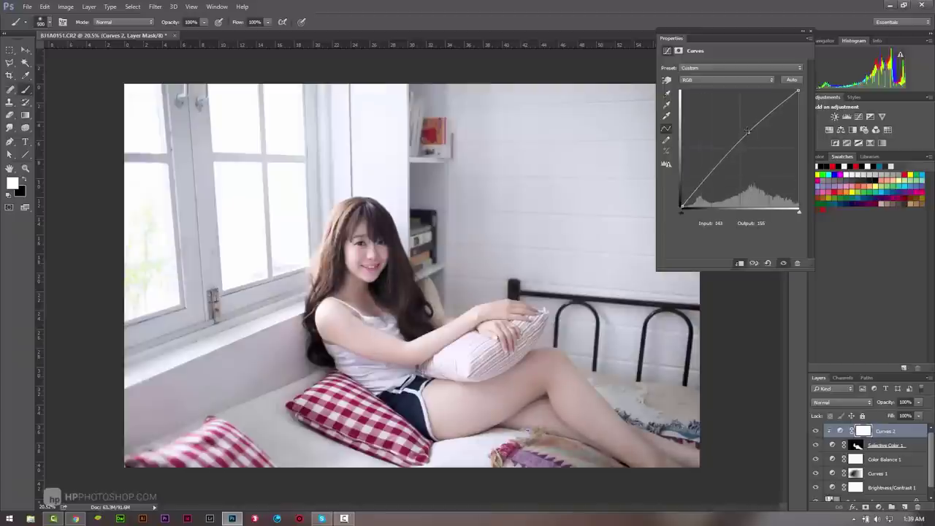
{"action": "left_click_drag", "start_coordinate": [748, 132], "coordinate": [737, 146]}
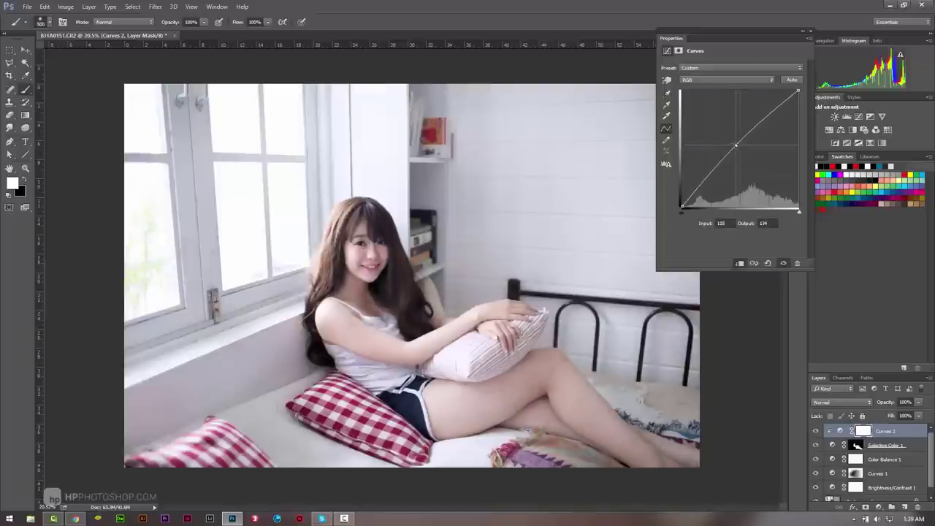
Close the Curves settings and zoom the view out on the portrait.
{"action": "left_click", "coordinate": [809, 33]}
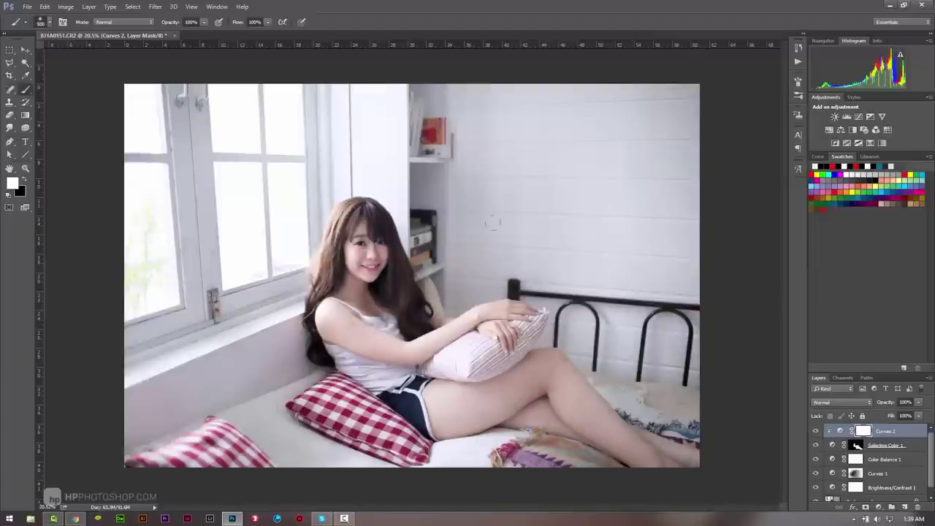
{"action": "key", "text": "z"}
{"action": "scroll", "coordinate": [723, 426], "scroll_direction": "down", "scroll_amount": 3}
{"action": "scroll", "coordinate": [724, 425], "scroll_direction": "up", "scroll_amount": 2}
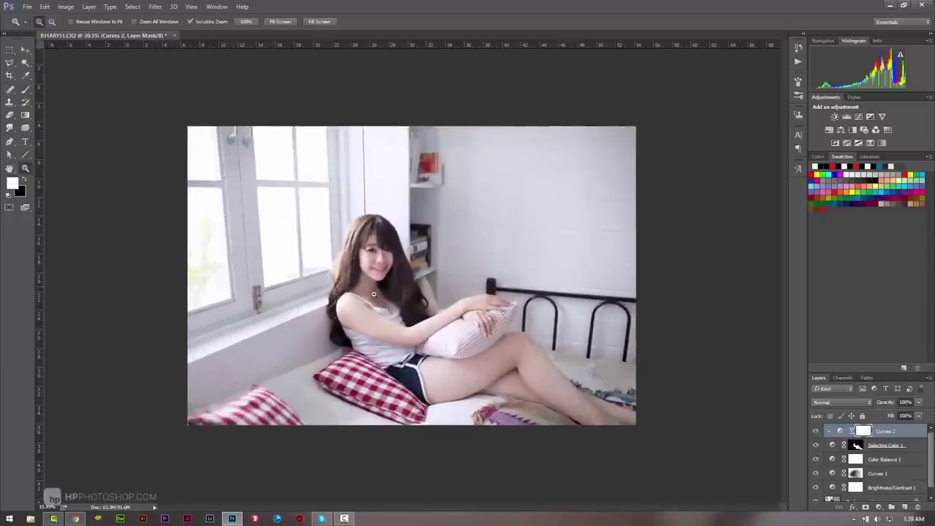
Toggle the adjustment layers off and on to compare, then zoom into the thigh.
{"action": "left_click_drag", "start_coordinate": [816, 431], "coordinate": [816, 487]}
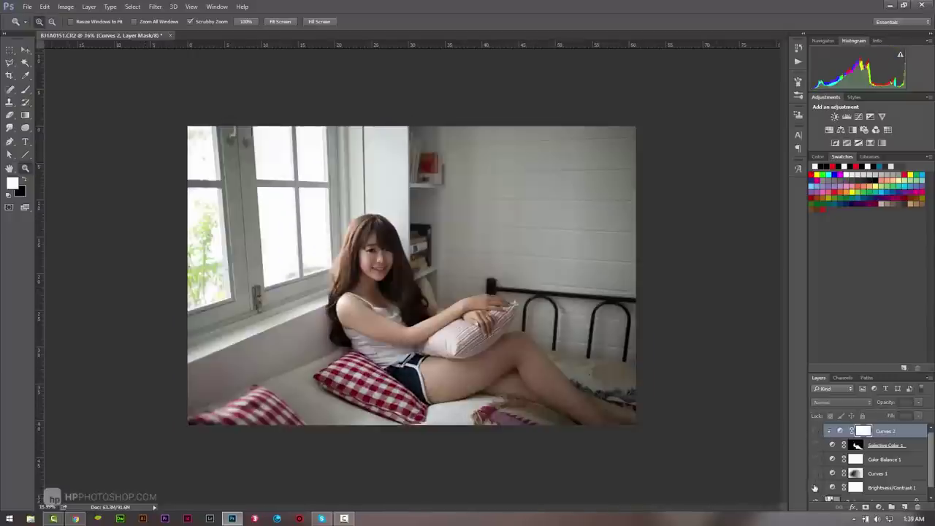
{"action": "mouse_move", "coordinate": [817, 446]}
{"action": "left_mouse_down"}
{"action": "mouse_move", "coordinate": [815, 431]}
{"action": "mouse_move", "coordinate": [816, 487]}
{"action": "left_mouse_up"}
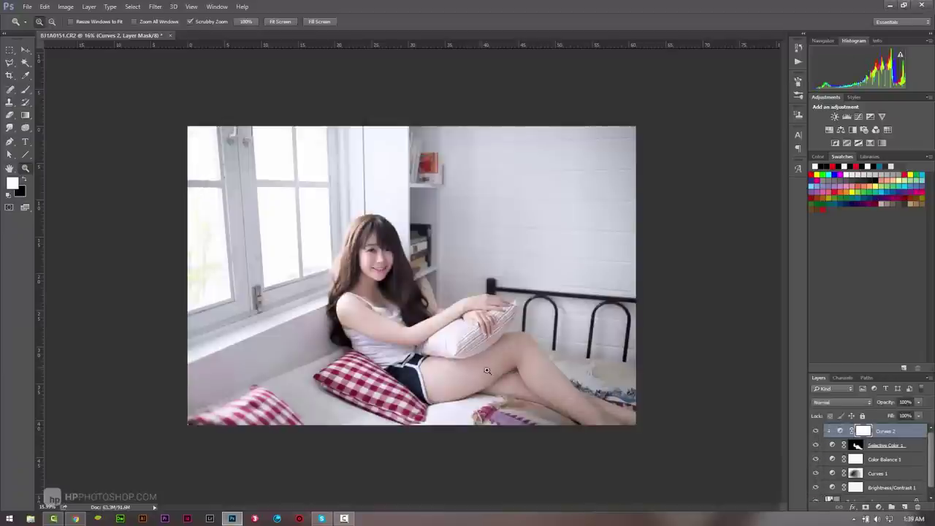
{"action": "mouse_move", "coordinate": [488, 371]}
{"action": "left_mouse_down"}
{"action": "mouse_move", "coordinate": [560, 375]}
{"action": "mouse_move", "coordinate": [446, 426]}
{"action": "mouse_move", "coordinate": [507, 338]}
{"action": "left_mouse_up"}
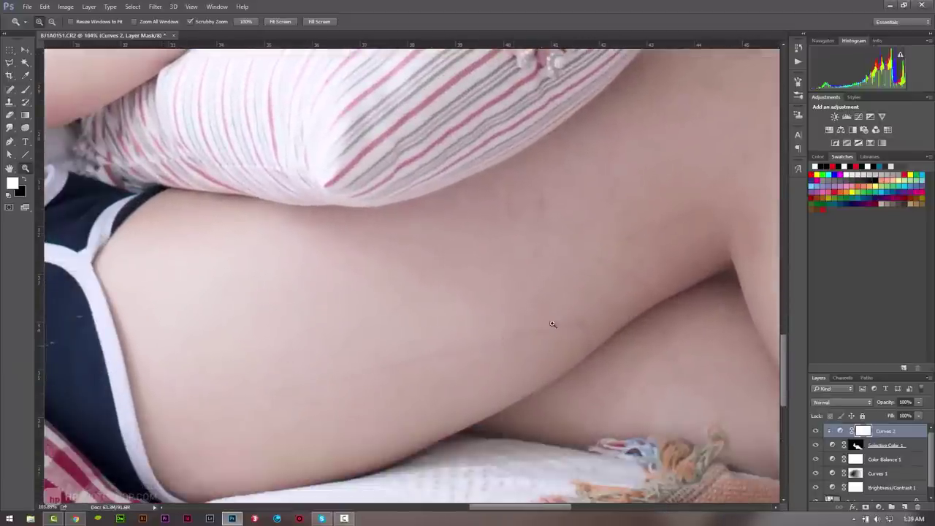
{"action": "scroll", "coordinate": [931, 467], "scroll_direction": "down", "scroll_amount": 1}
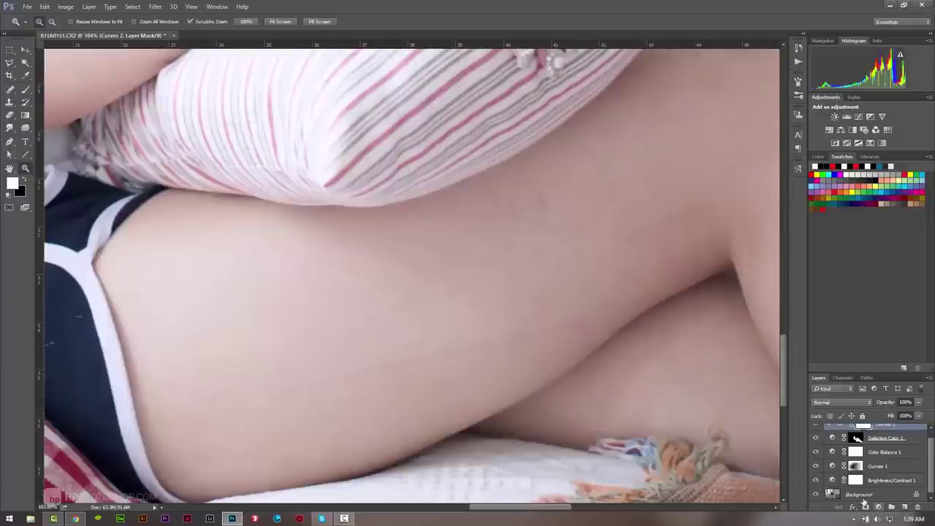
Duplicate the Background layer as Background copy.
{"action": "left_click", "coordinate": [859, 494]}
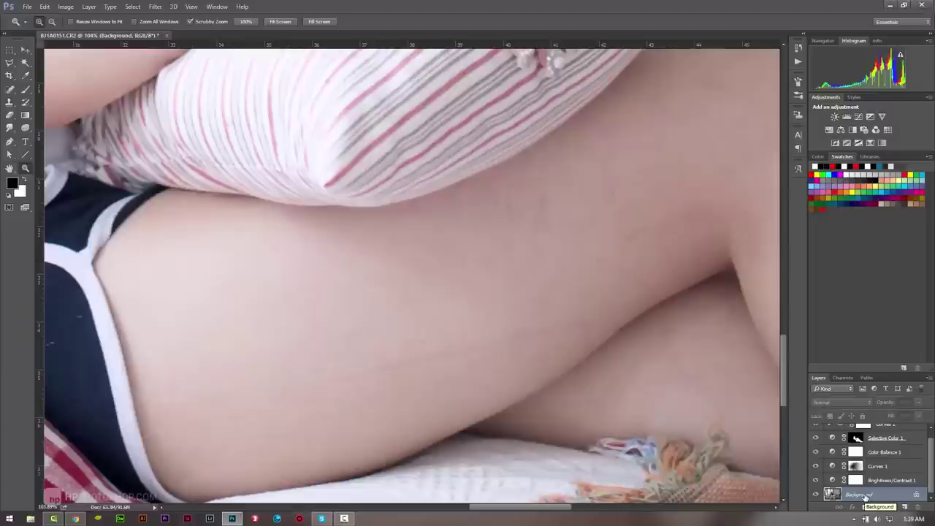
{"action": "right_click", "coordinate": [866, 496]}
{"action": "left_click", "coordinate": [833, 377]}
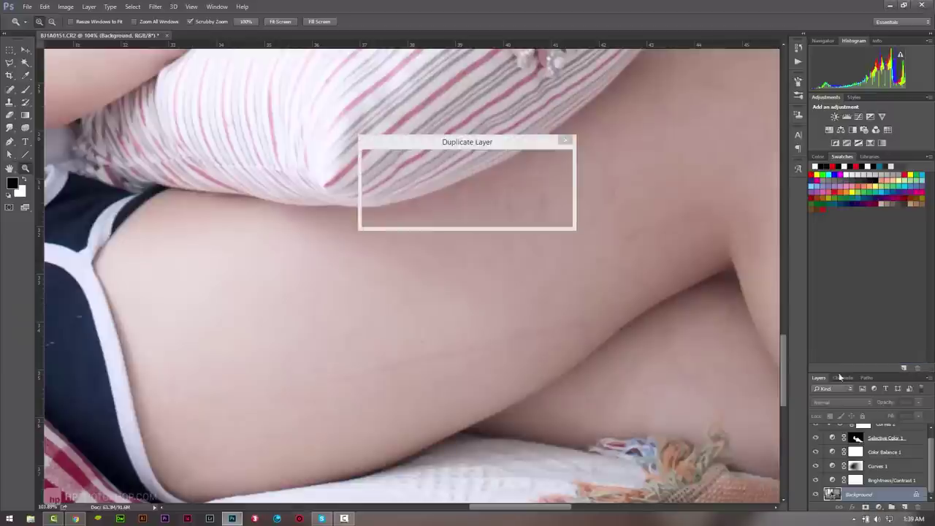
{"action": "left_click", "coordinate": [544, 157]}
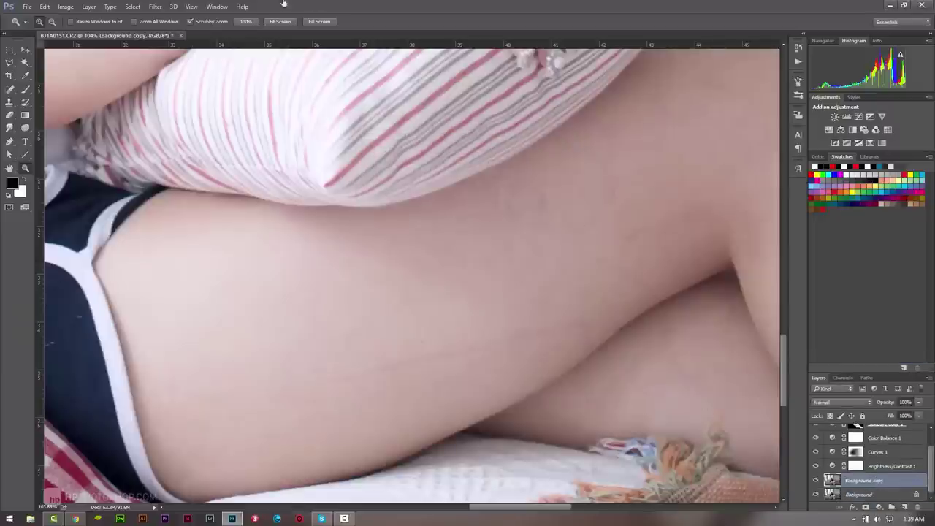
Browse the Layer menu, dismiss it without adding anything, and pick a healing tool.
{"action": "left_click", "coordinate": [88, 7]}
{"action": "mouse_move", "coordinate": [139, 17]}
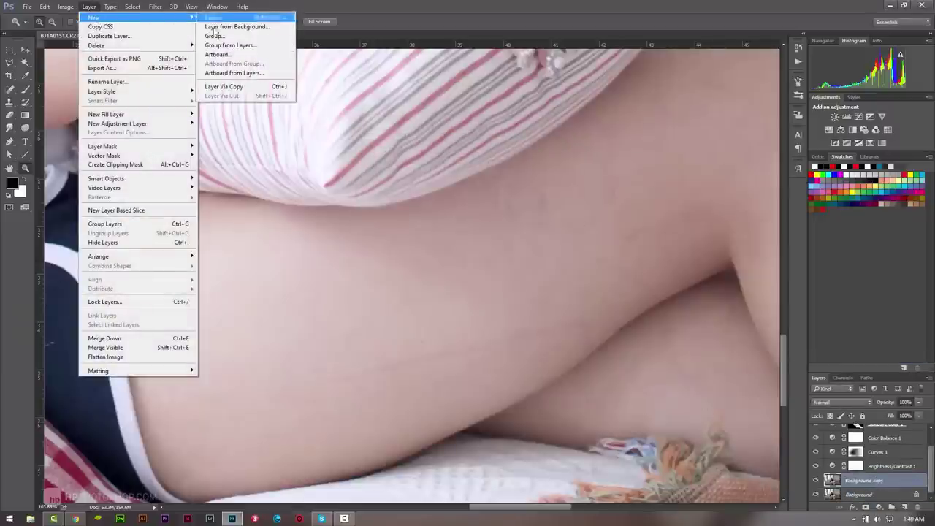
{"action": "left_click", "coordinate": [633, 298]}
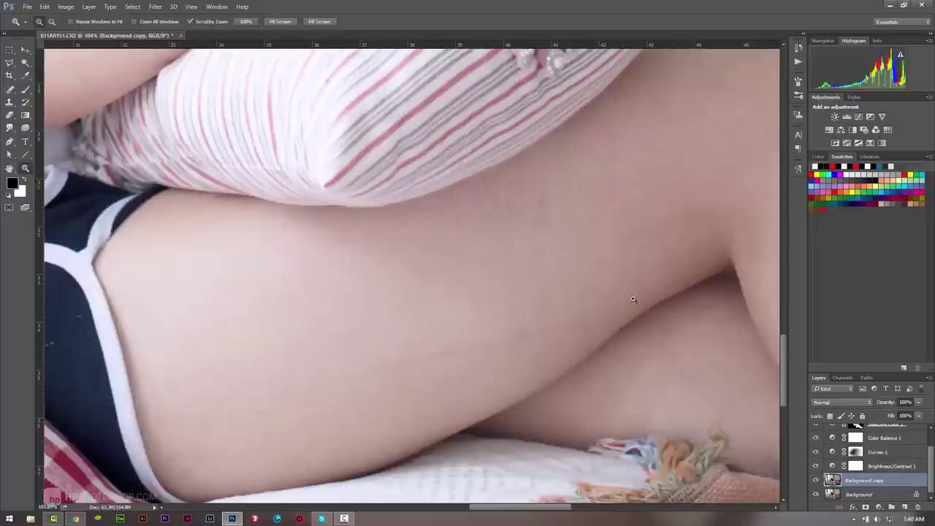
{"action": "left_click", "coordinate": [10, 89]}
Heal the long diagonal stretch and marks on the upper, right and centre thigh with the Spot Healing Brush.
{"action": "right_click", "coordinate": [14, 91]}
{"action": "left_click", "coordinate": [16, 93]}
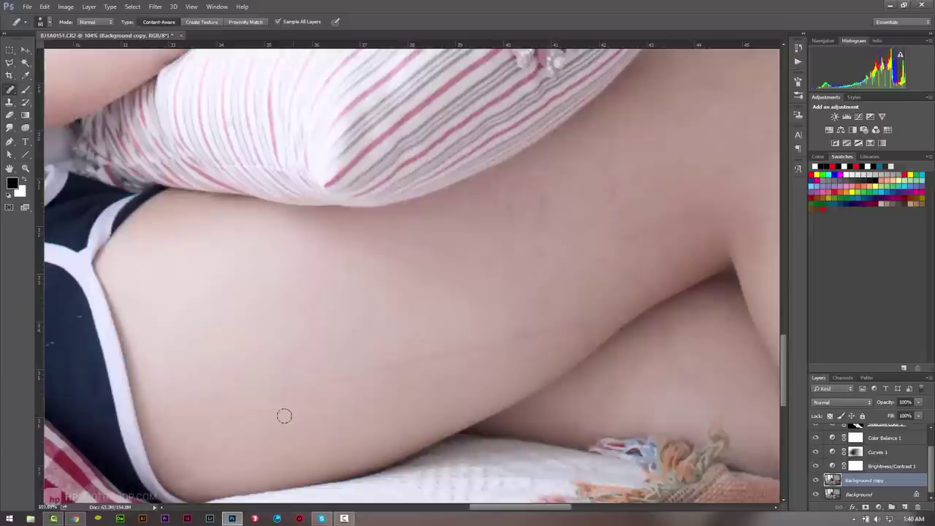
{"action": "left_click_drag", "start_coordinate": [288, 387], "coordinate": [566, 330]}
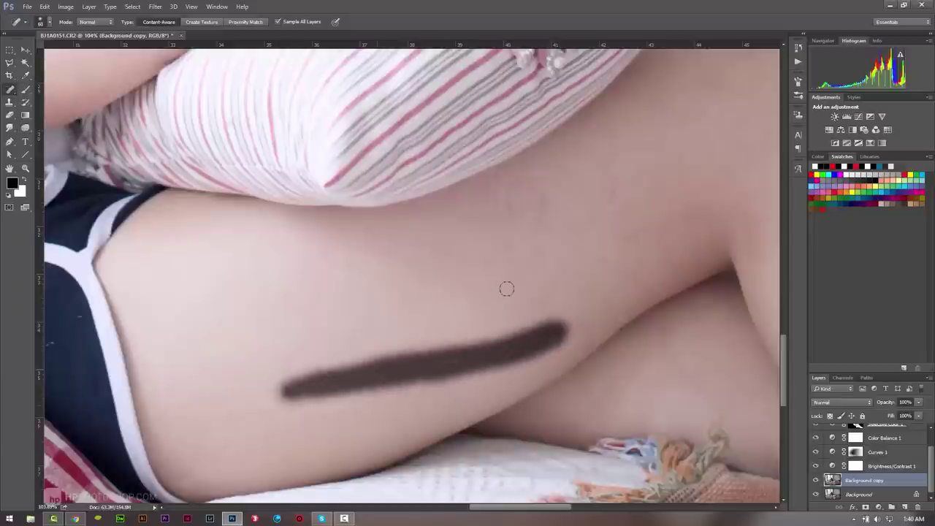
{"action": "left_click_drag", "start_coordinate": [503, 184], "coordinate": [503, 213]}
{"action": "left_click", "coordinate": [544, 197]}
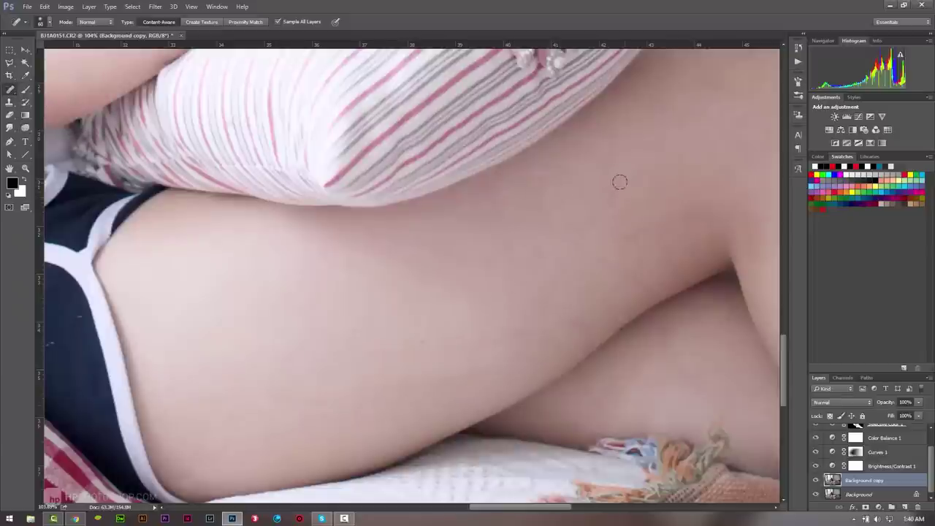
{"action": "mouse_move", "coordinate": [618, 182]}
{"action": "left_mouse_down"}
{"action": "mouse_move", "coordinate": [585, 249]}
{"action": "mouse_move", "coordinate": [652, 295]}
{"action": "left_mouse_up"}
{"action": "left_click_drag", "start_coordinate": [639, 228], "coordinate": [608, 262]}
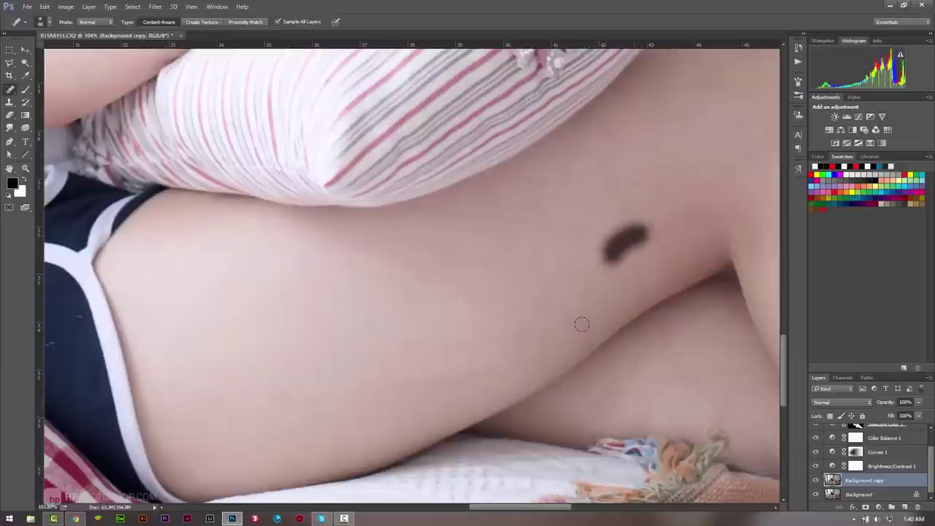
{"action": "left_click", "coordinate": [589, 322]}
Heal the remaining blemishes on the centre-left and lower thigh and the lower leg.
{"action": "left_click_drag", "start_coordinate": [541, 328], "coordinate": [488, 340]}
{"action": "mouse_move", "coordinate": [295, 407]}
{"action": "left_mouse_down"}
{"action": "mouse_move", "coordinate": [246, 410]}
{"action": "mouse_move", "coordinate": [292, 405]}
{"action": "left_mouse_up"}
{"action": "left_click_drag", "start_coordinate": [409, 330], "coordinate": [436, 345]}
{"action": "left_click_drag", "start_coordinate": [310, 396], "coordinate": [279, 398]}
{"action": "left_click", "coordinate": [307, 306]}
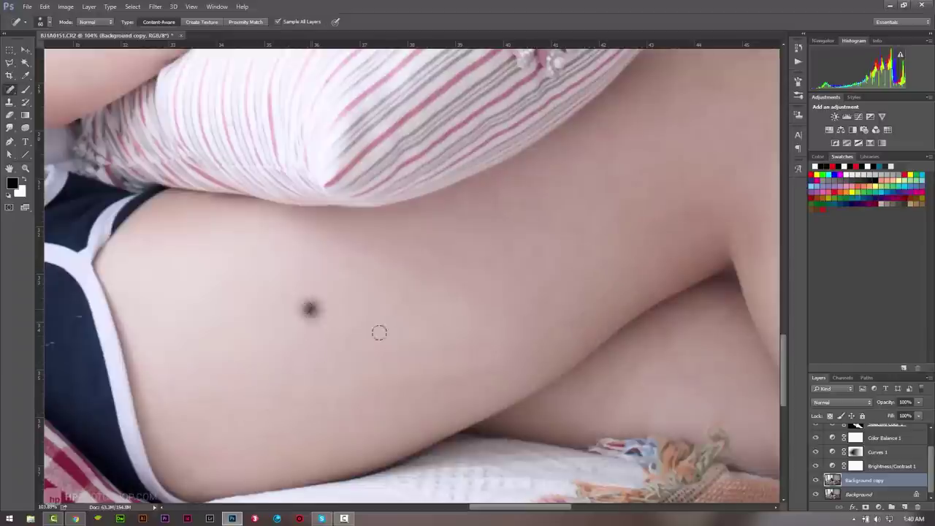
{"action": "mouse_move", "coordinate": [344, 328]}
{"action": "left_mouse_down"}
{"action": "mouse_move", "coordinate": [257, 328]}
{"action": "mouse_move", "coordinate": [264, 342]}
{"action": "left_mouse_up"}
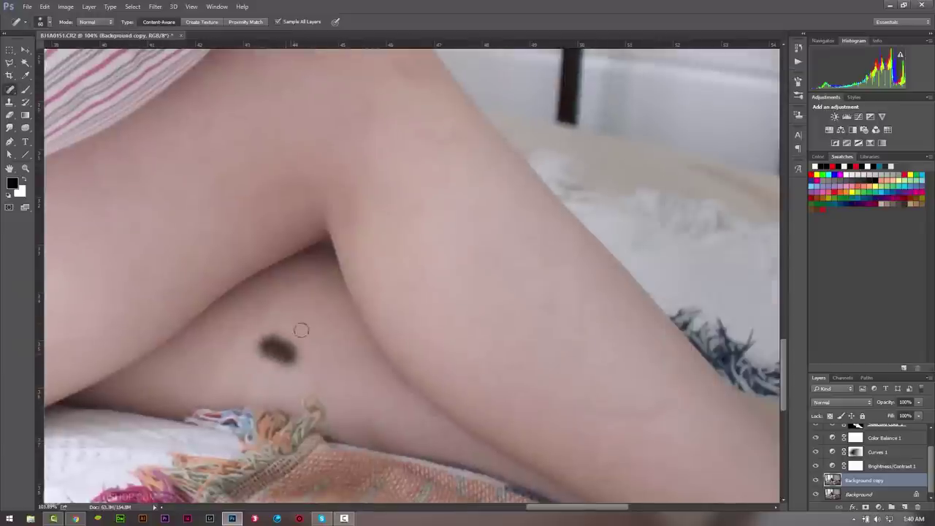
{"action": "left_click_drag", "start_coordinate": [361, 163], "coordinate": [478, 355]}
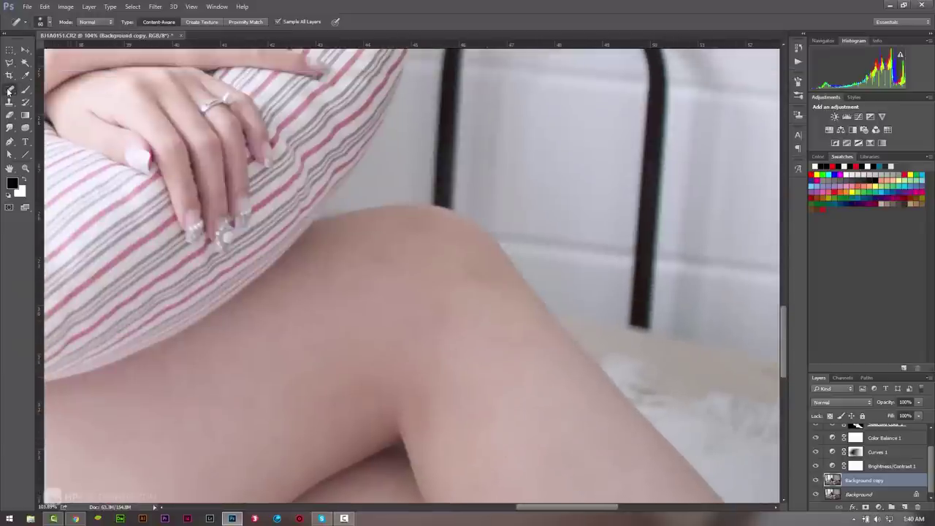
{"action": "right_click", "coordinate": [9, 90]}
Patch skin areas on the knee and lower leg with the Patch tool.
{"action": "left_click", "coordinate": [59, 109]}
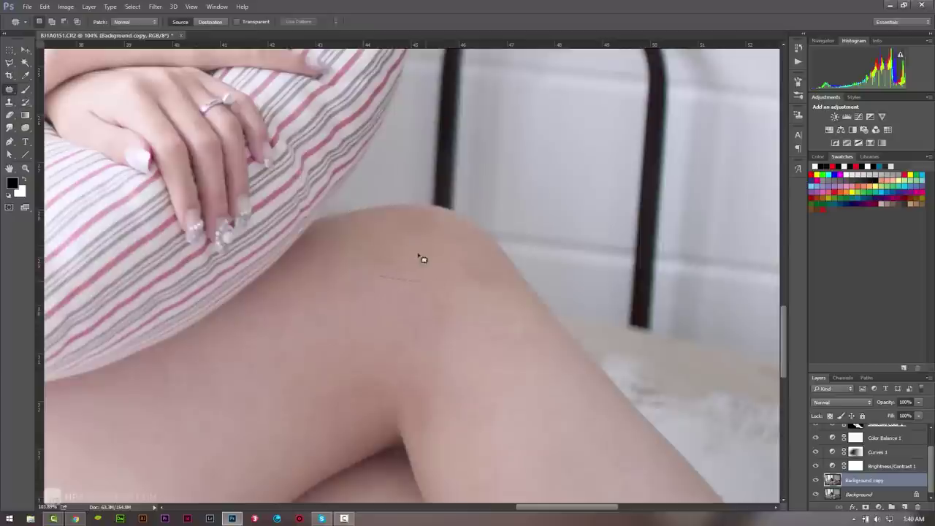
{"action": "mouse_move", "coordinate": [419, 255]}
{"action": "left_mouse_down"}
{"action": "mouse_move", "coordinate": [391, 290]}
{"action": "mouse_move", "coordinate": [512, 300]}
{"action": "mouse_move", "coordinate": [524, 347]}
{"action": "left_mouse_up"}
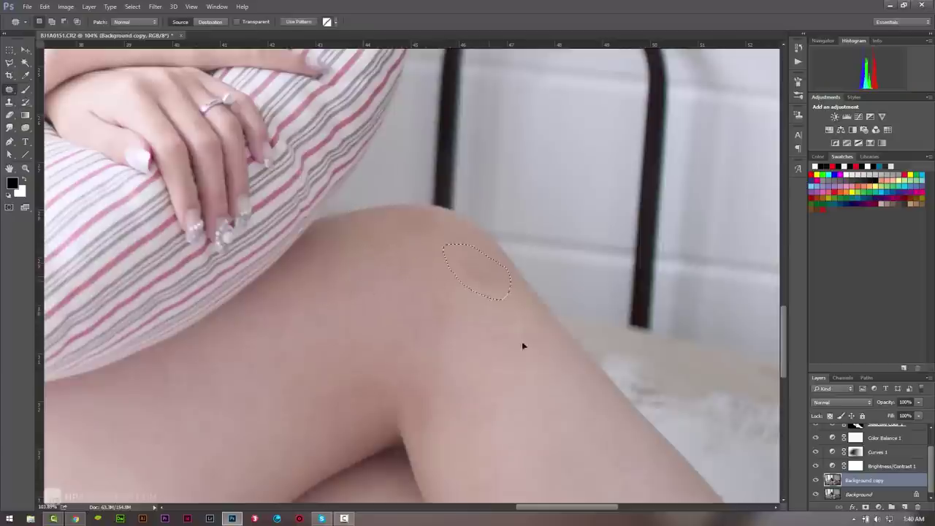
{"action": "left_click_drag", "start_coordinate": [584, 480], "coordinate": [255, 246]}
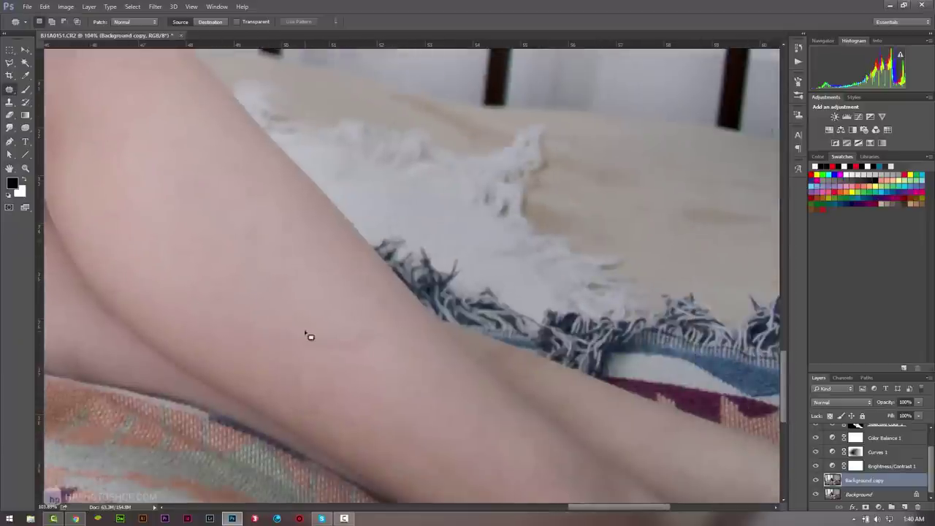
{"action": "mouse_move", "coordinate": [307, 334]}
{"action": "left_mouse_down"}
{"action": "mouse_move", "coordinate": [361, 357]}
{"action": "mouse_move", "coordinate": [387, 333]}
{"action": "left_mouse_up"}
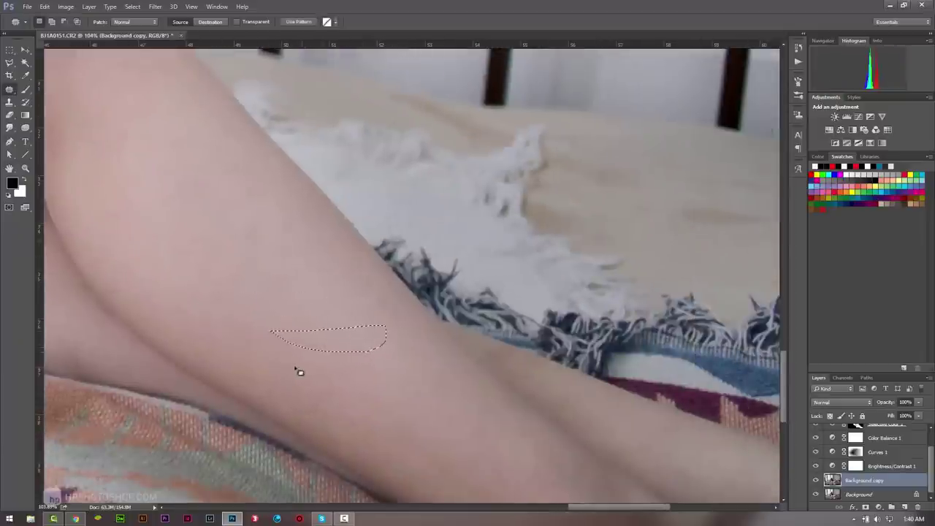
{"action": "left_click_drag", "start_coordinate": [298, 372], "coordinate": [349, 425]}
{"action": "left_click", "coordinate": [499, 483]}
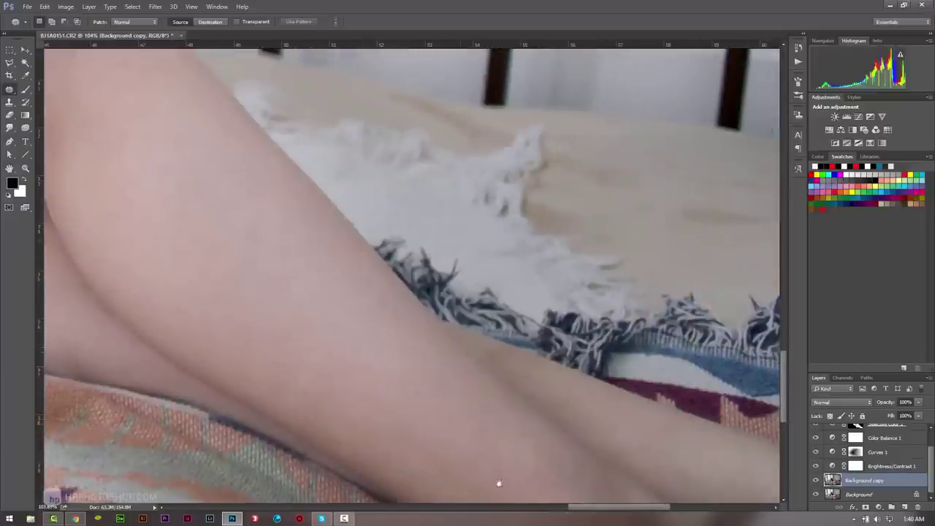
Patch more areas along the leg with nearby clean skin.
{"action": "mouse_move", "coordinate": [491, 466]}
{"action": "left_mouse_down"}
{"action": "mouse_move", "coordinate": [163, 309]}
{"action": "mouse_move", "coordinate": [202, 378]}
{"action": "left_mouse_up"}
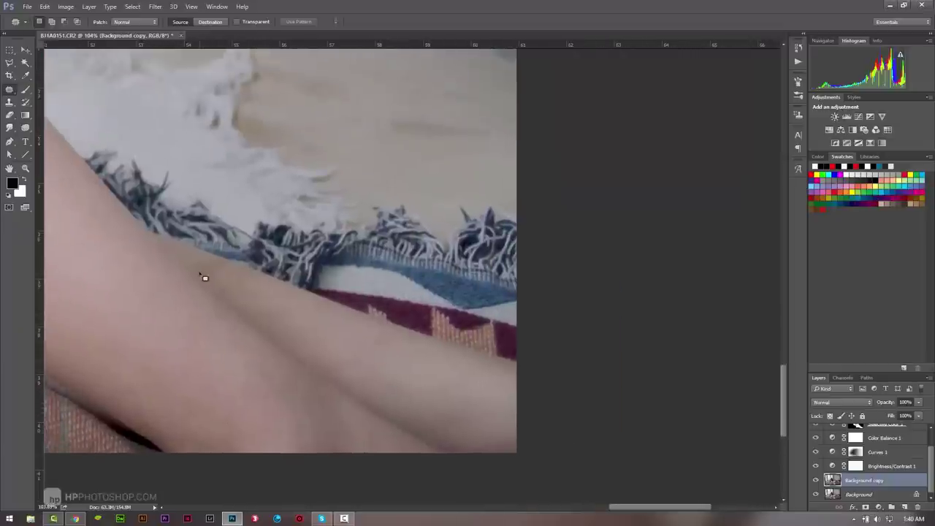
{"action": "left_click_drag", "start_coordinate": [198, 267], "coordinate": [268, 291]}
{"action": "left_click", "coordinate": [385, 343]}
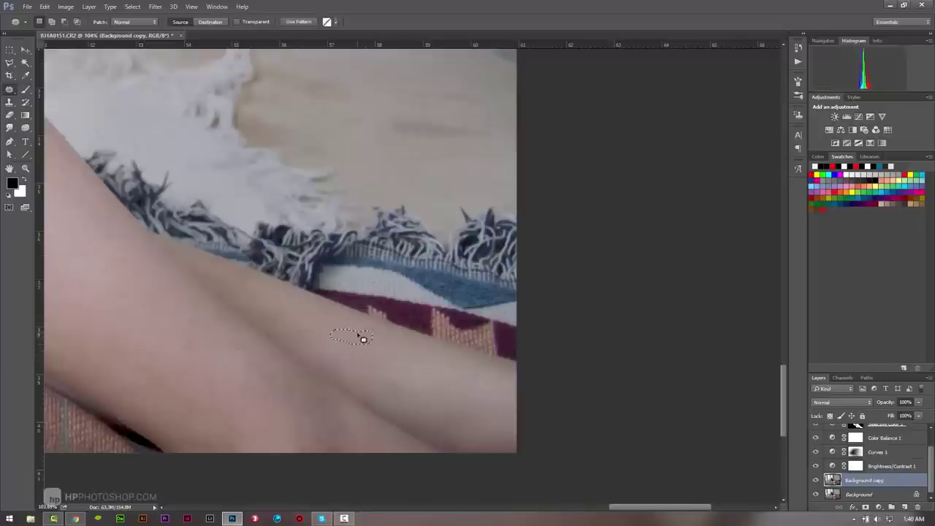
{"action": "mouse_move", "coordinate": [318, 382]}
{"action": "left_mouse_down"}
{"action": "mouse_move", "coordinate": [219, 360]}
{"action": "mouse_move", "coordinate": [171, 334]}
{"action": "left_mouse_up"}
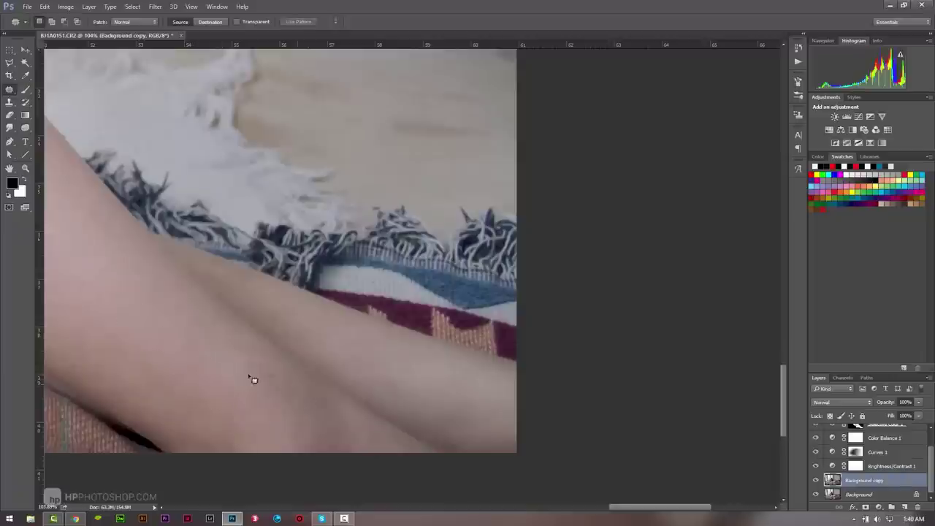
{"action": "mouse_move", "coordinate": [341, 418]}
{"action": "left_mouse_down"}
{"action": "mouse_move", "coordinate": [307, 426]}
{"action": "mouse_move", "coordinate": [156, 349]}
{"action": "left_mouse_up"}
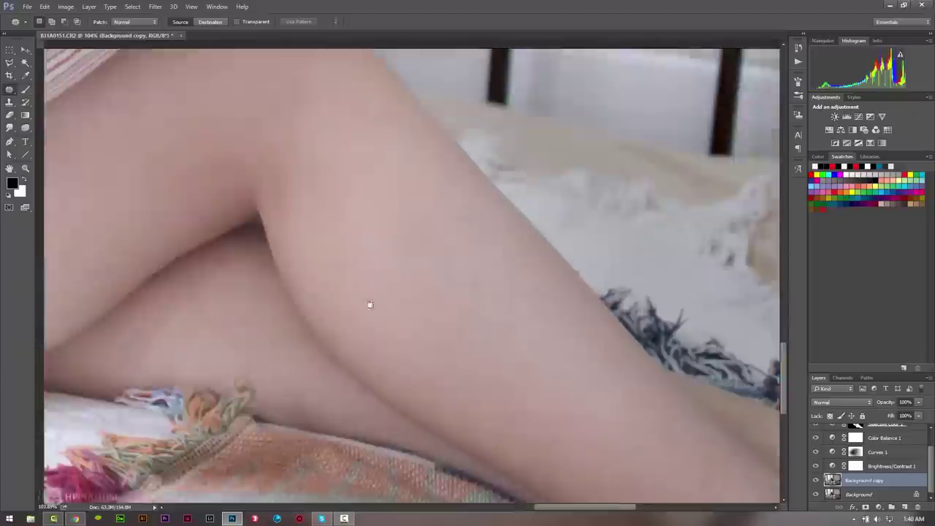
{"action": "mouse_move", "coordinate": [370, 304]}
{"action": "left_mouse_down"}
{"action": "mouse_move", "coordinate": [455, 355]}
{"action": "mouse_move", "coordinate": [568, 390]}
{"action": "mouse_move", "coordinate": [484, 364]}
{"action": "mouse_move", "coordinate": [511, 367]}
{"action": "left_mouse_up"}
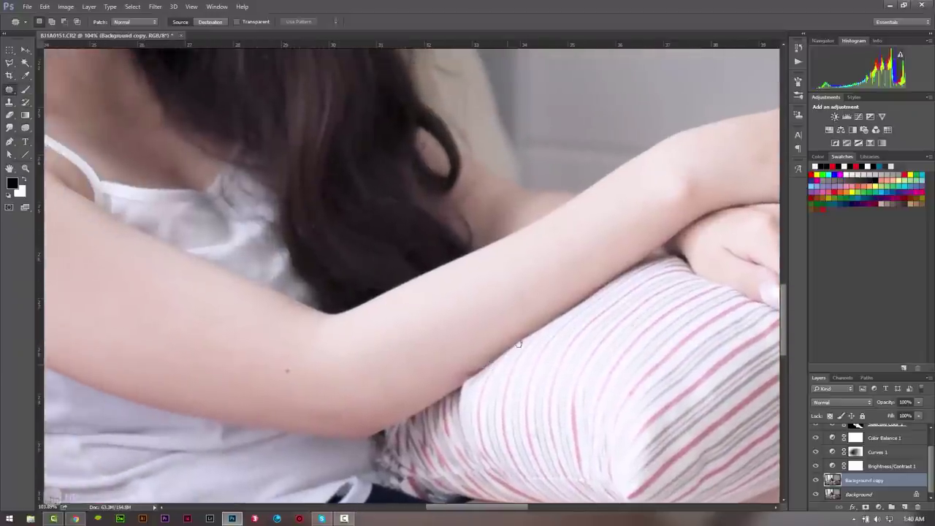
Patch blemishes on the forearm and upper arm, deselecting after each.
{"action": "mouse_move", "coordinate": [521, 278]}
{"action": "left_mouse_down"}
{"action": "mouse_move", "coordinate": [535, 307]}
{"action": "mouse_move", "coordinate": [468, 343]}
{"action": "mouse_move", "coordinate": [625, 380]}
{"action": "left_mouse_up"}
{"action": "key", "text": "ctrl+d"}
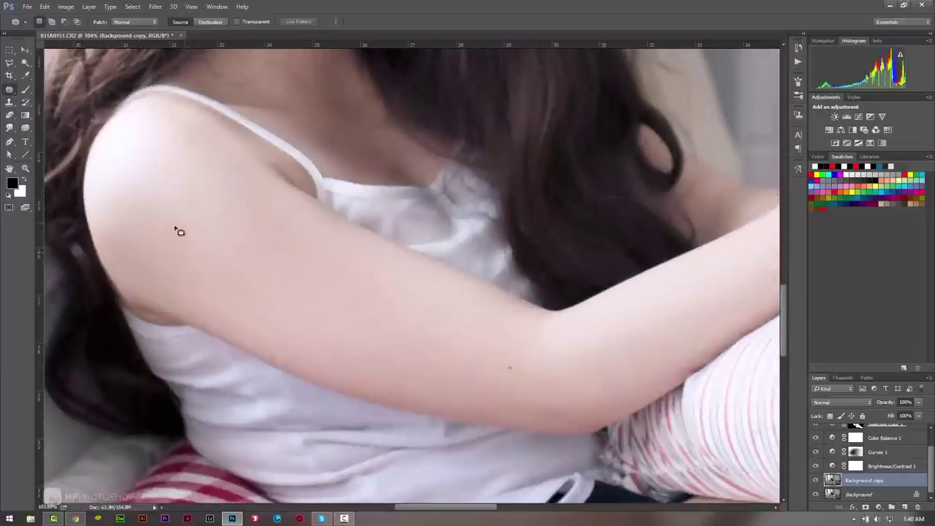
{"action": "left_click_drag", "start_coordinate": [179, 223], "coordinate": [223, 231]}
{"action": "key", "text": "ctrl+d"}
{"action": "left_click_drag", "start_coordinate": [293, 219], "coordinate": [324, 265]}
{"action": "key", "text": "ctrl+d"}
{"action": "left_click_drag", "start_coordinate": [511, 366], "coordinate": [490, 367]}
{"action": "left_click_drag", "start_coordinate": [318, 293], "coordinate": [397, 353]}
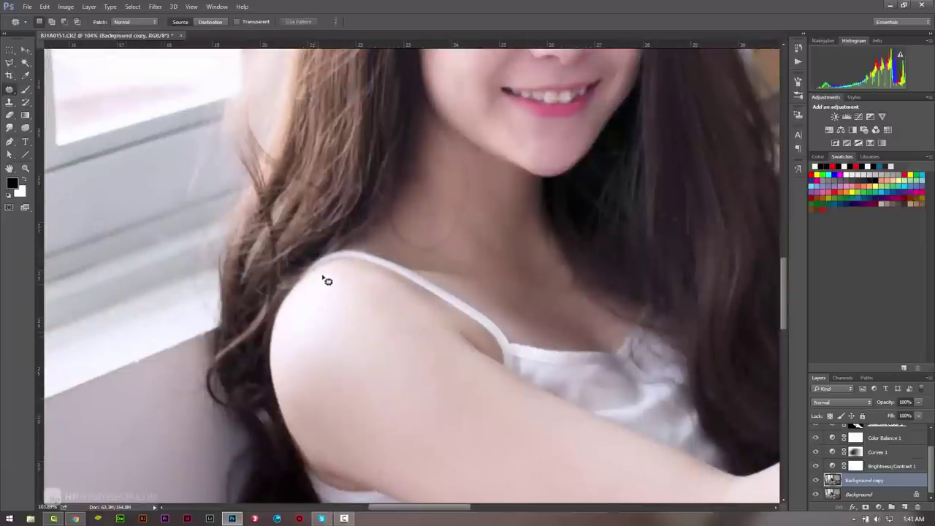
Patch blemishes on the shoulder and cheek, then zoom out on the portrait.
{"action": "left_click_drag", "start_coordinate": [321, 279], "coordinate": [349, 341]}
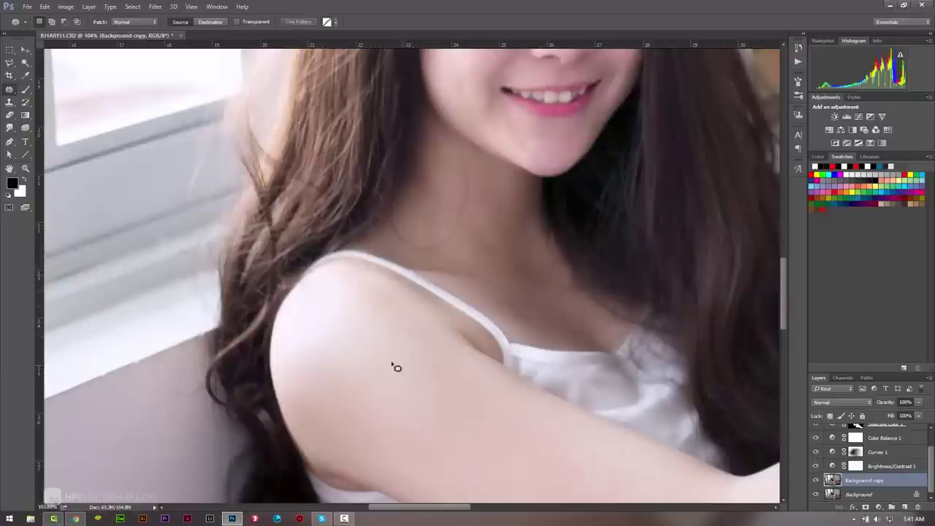
{"action": "left_click", "coordinate": [358, 315]}
{"action": "left_click_drag", "start_coordinate": [515, 143], "coordinate": [548, 369]}
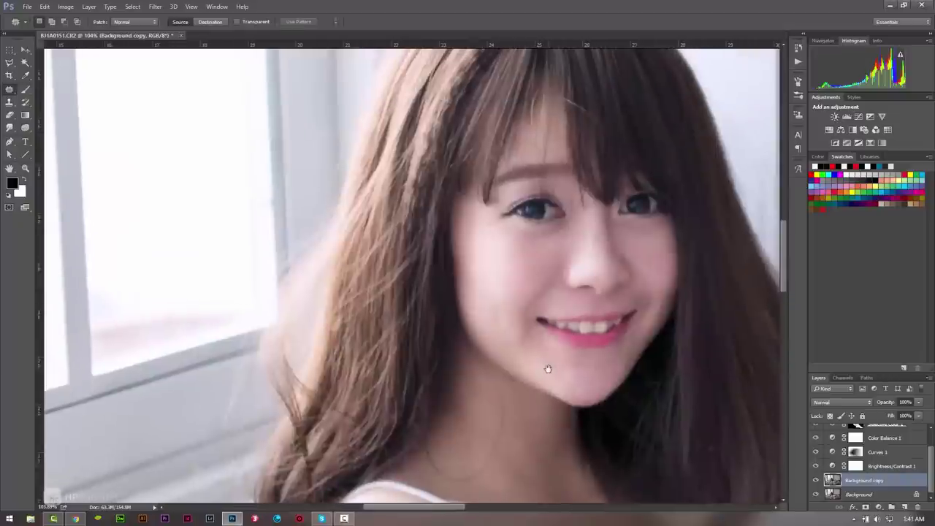
{"action": "mouse_move", "coordinate": [596, 234]}
{"action": "left_mouse_down"}
{"action": "mouse_move", "coordinate": [597, 252]}
{"action": "mouse_move", "coordinate": [661, 258]}
{"action": "left_mouse_up"}
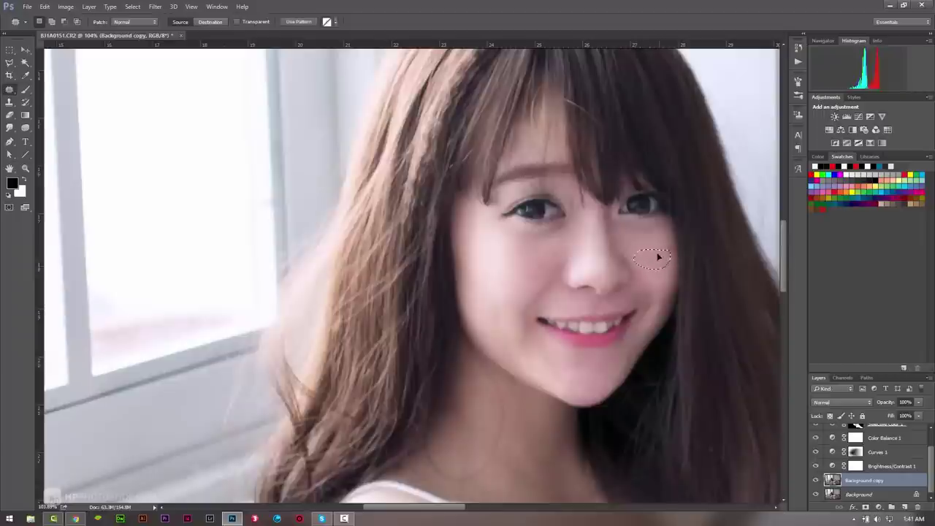
{"action": "left_click", "coordinate": [660, 254]}
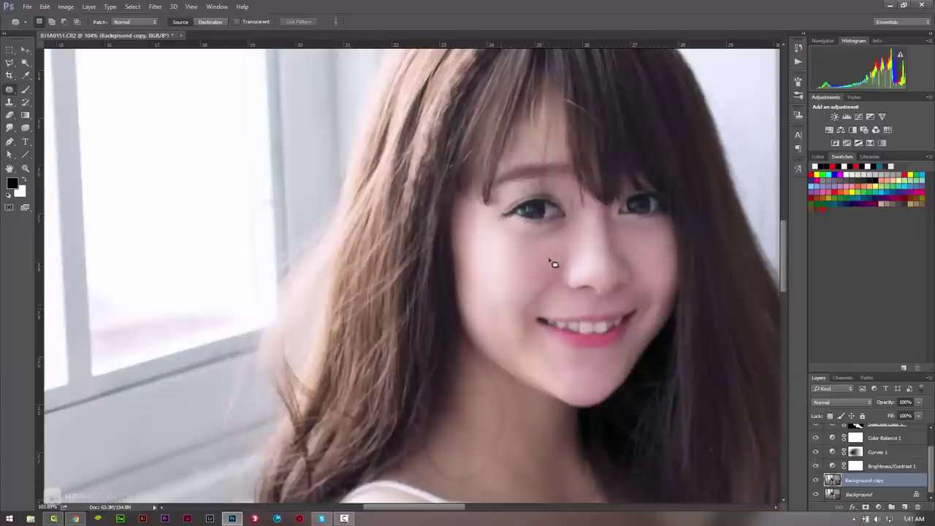
{"action": "key", "text": "z"}
{"action": "left_click", "coordinate": [596, 292], "text": "alt"}
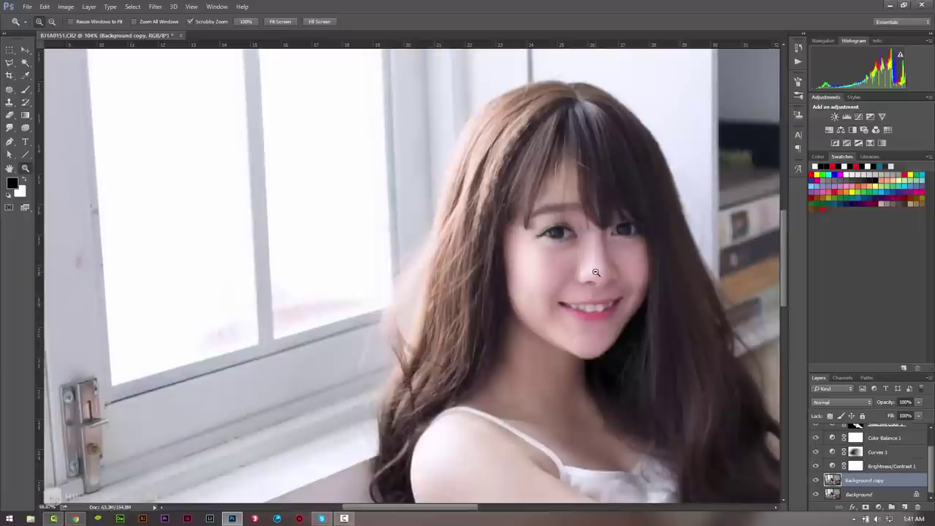
Zoom out to the whole room, then zoom into the window frame.
{"action": "left_click", "coordinate": [595, 274], "text": "alt"}
{"action": "mouse_move", "coordinate": [596, 273]}
{"action": "left_mouse_down"}
{"action": "mouse_move", "coordinate": [405, 282]}
{"action": "mouse_move", "coordinate": [278, 273]}
{"action": "left_mouse_up"}
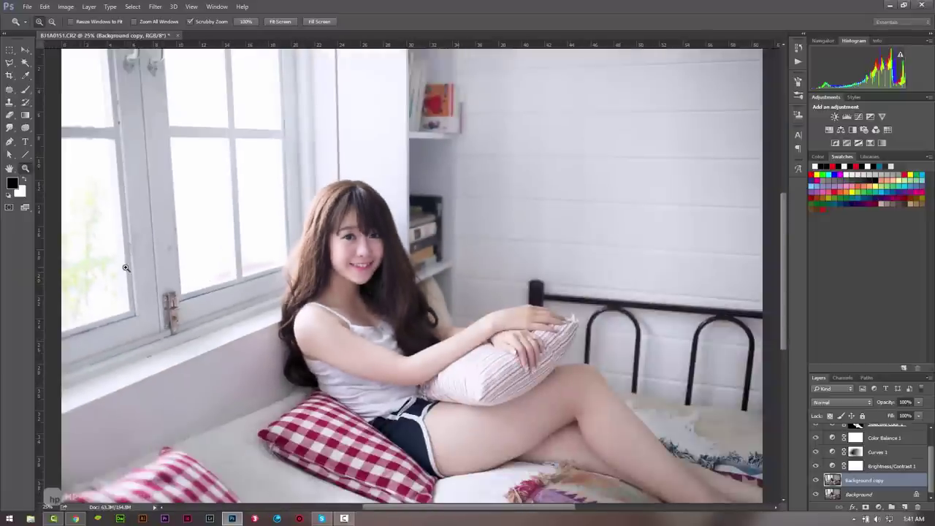
{"action": "mouse_move", "coordinate": [132, 225]}
{"action": "left_mouse_down"}
{"action": "mouse_move", "coordinate": [174, 244]}
{"action": "mouse_move", "coordinate": [146, 234]}
{"action": "left_mouse_up"}
Patch the pink mark on the window frame with clean frame and deselect.
{"action": "left_click", "coordinate": [9, 88]}
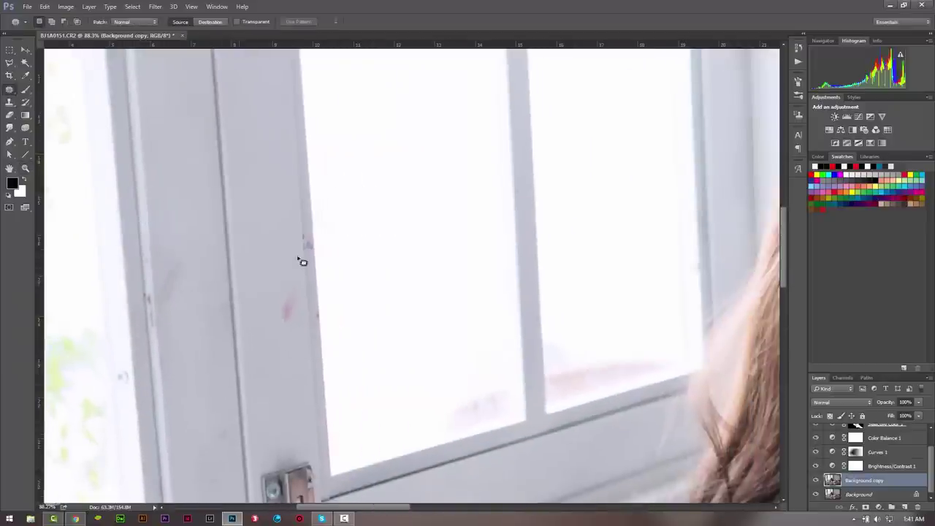
{"action": "mouse_move", "coordinate": [278, 306]}
{"action": "left_mouse_down"}
{"action": "mouse_move", "coordinate": [282, 319]}
{"action": "mouse_move", "coordinate": [303, 299]}
{"action": "mouse_move", "coordinate": [291, 282]}
{"action": "left_mouse_up"}
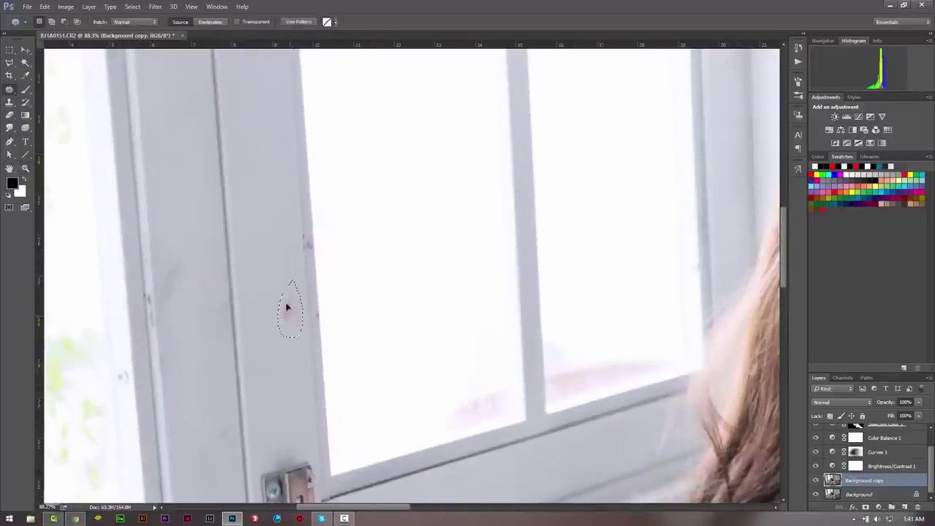
{"action": "mouse_move", "coordinate": [175, 218]}
{"action": "left_mouse_down"}
{"action": "mouse_move", "coordinate": [161, 317]}
{"action": "mouse_move", "coordinate": [202, 263]}
{"action": "mouse_move", "coordinate": [190, 243]}
{"action": "mouse_move", "coordinate": [292, 236]}
{"action": "left_mouse_up"}
{"action": "key", "text": "ctrl+d"}
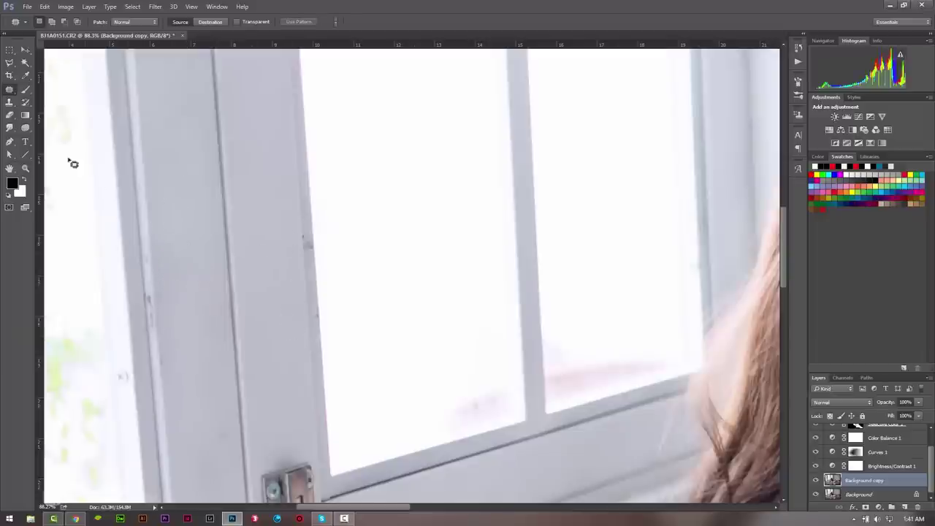
{"action": "left_click", "coordinate": [9, 102]}
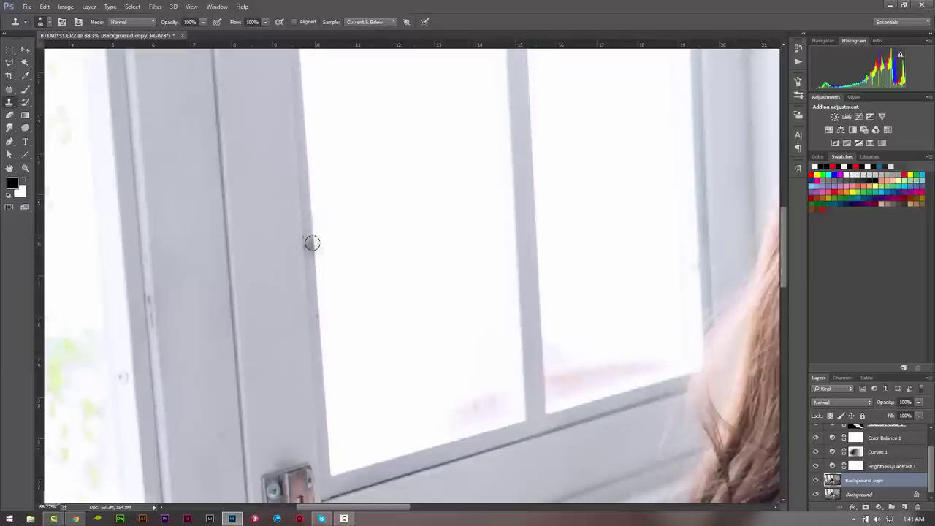
Set the Clone Stamp Sample option to Current Layer and clear the selection.
{"action": "left_click", "coordinate": [371, 22]}
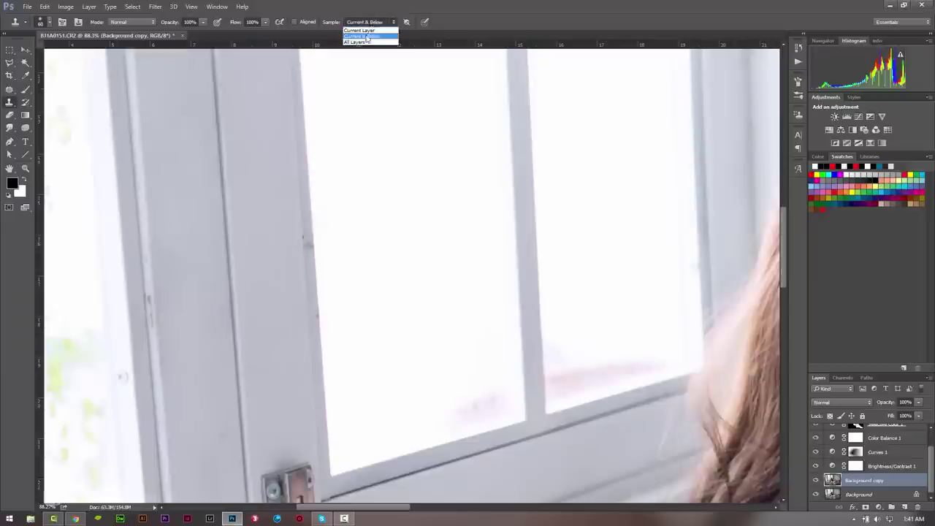
{"action": "left_click", "coordinate": [364, 30]}
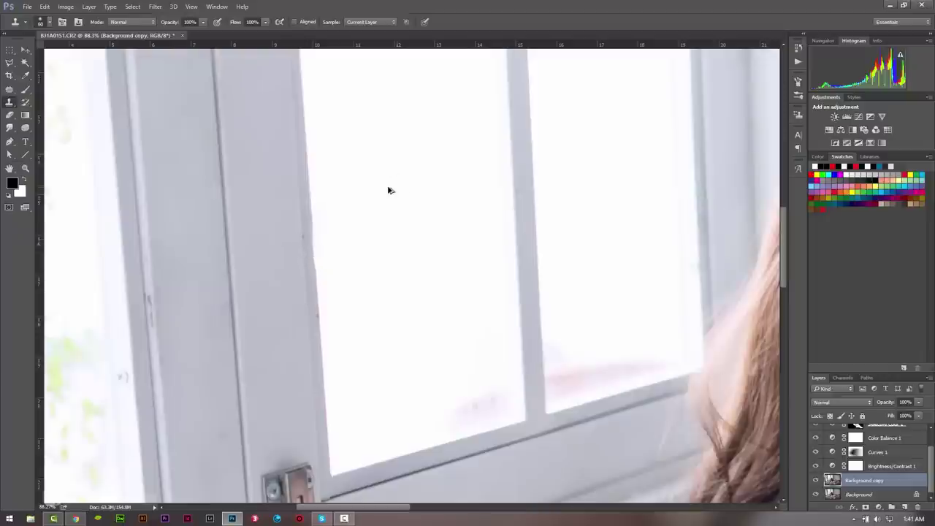
{"action": "key", "text": "ctrl+shift+d"}
{"action": "key", "text": "ctrl+d"}
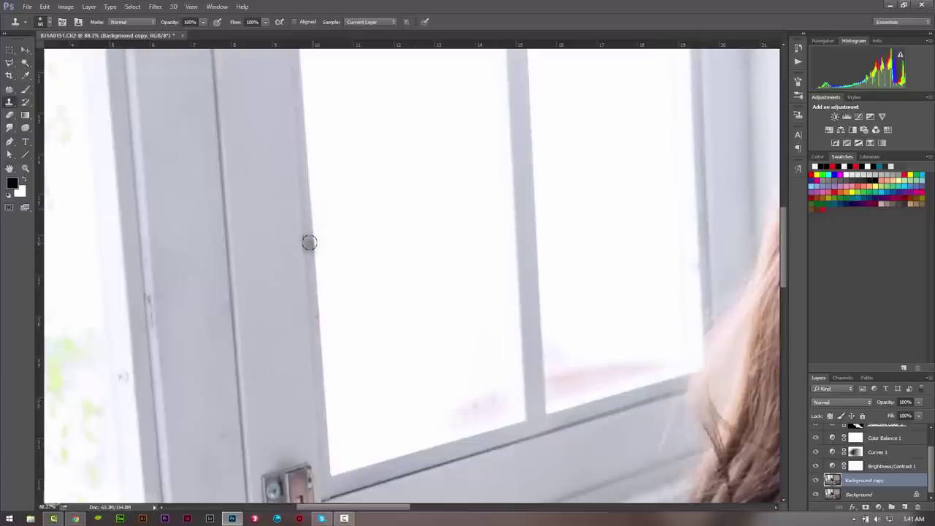
Patch spots on the window frame edge and lower frame with clean frame above.
{"action": "left_click", "coordinate": [10, 89]}
{"action": "left_click_drag", "start_coordinate": [300, 231], "coordinate": [330, 259]}
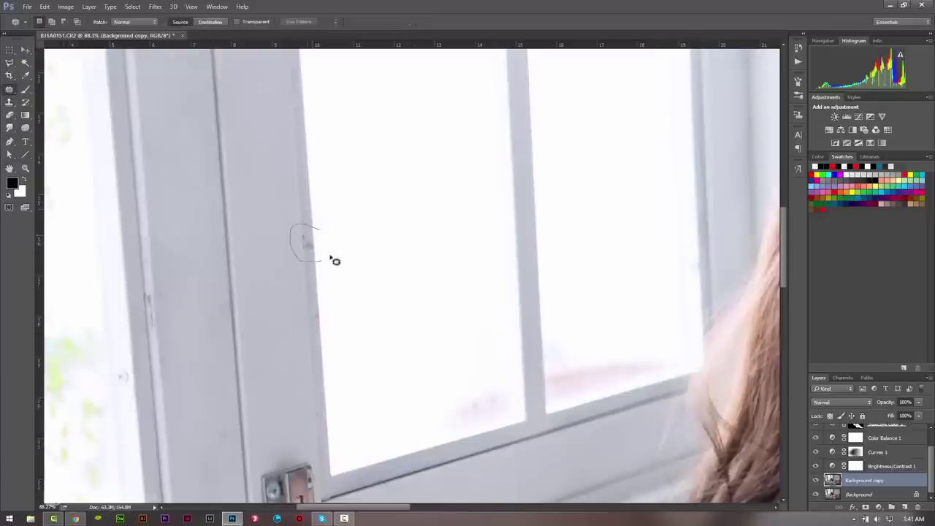
{"action": "mouse_move", "coordinate": [303, 172]}
{"action": "left_mouse_down"}
{"action": "mouse_move", "coordinate": [328, 282]}
{"action": "mouse_move", "coordinate": [318, 324]}
{"action": "mouse_move", "coordinate": [326, 314]}
{"action": "mouse_move", "coordinate": [323, 344]}
{"action": "left_mouse_up"}
{"action": "key", "text": "ctrl+d"}
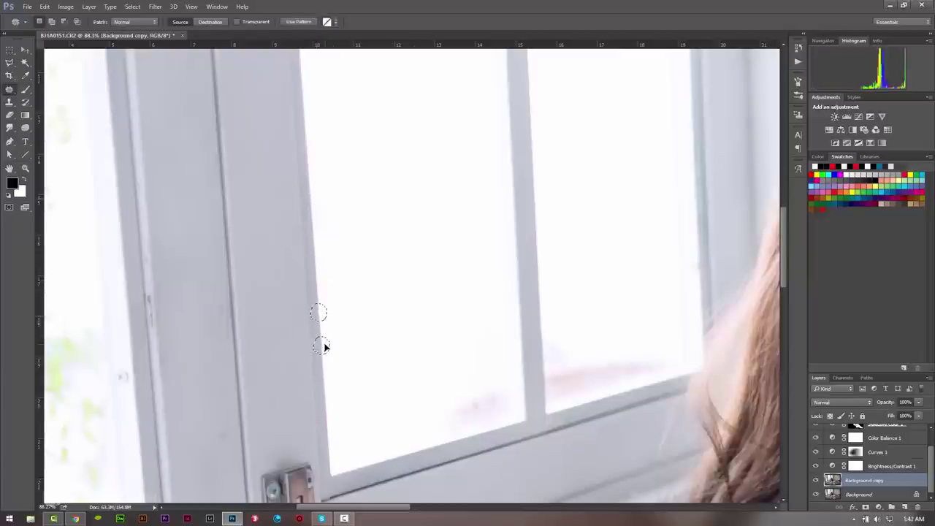
{"action": "key", "text": "ctrl+d"}
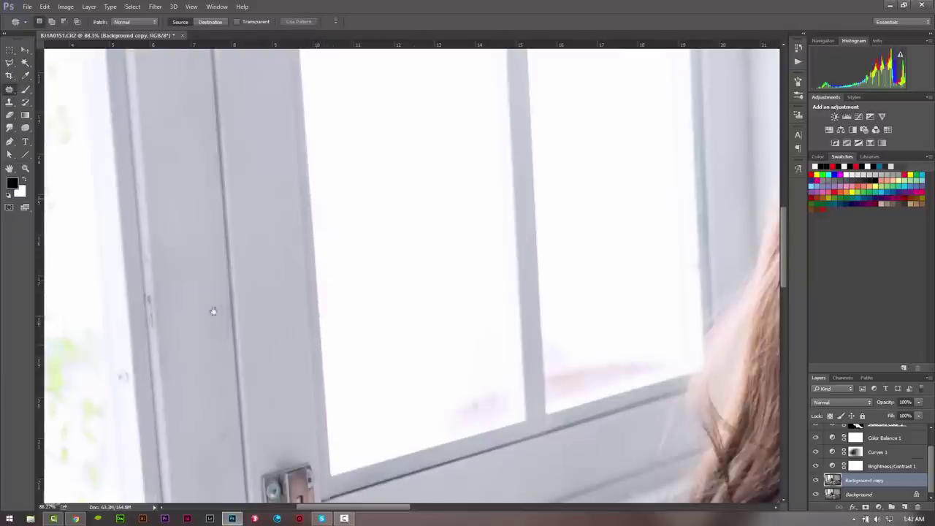
{"action": "left_click_drag", "start_coordinate": [213, 309], "coordinate": [365, 237]}
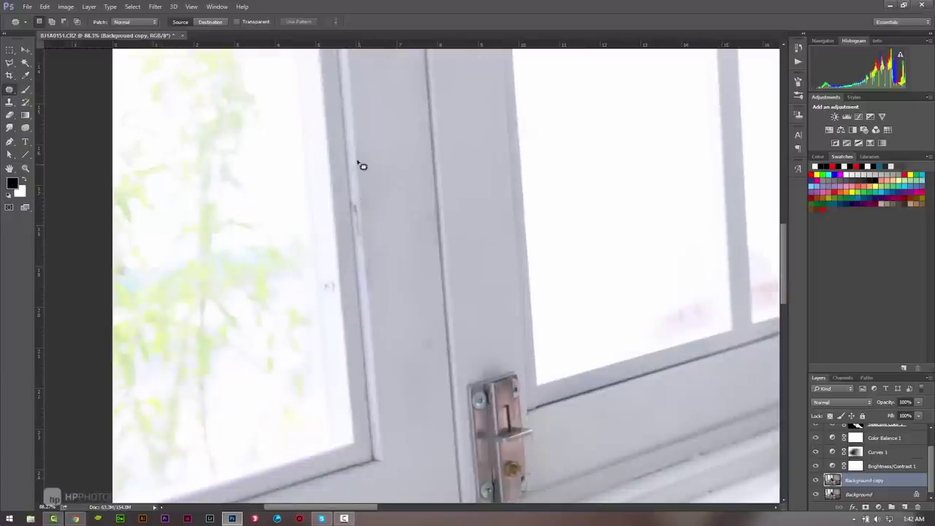
{"action": "mouse_move", "coordinate": [363, 209]}
{"action": "left_mouse_down"}
{"action": "mouse_move", "coordinate": [365, 242]}
{"action": "mouse_move", "coordinate": [362, 130]}
{"action": "mouse_move", "coordinate": [352, 128]}
{"action": "left_mouse_up"}
{"action": "key", "text": "ctrl+d"}
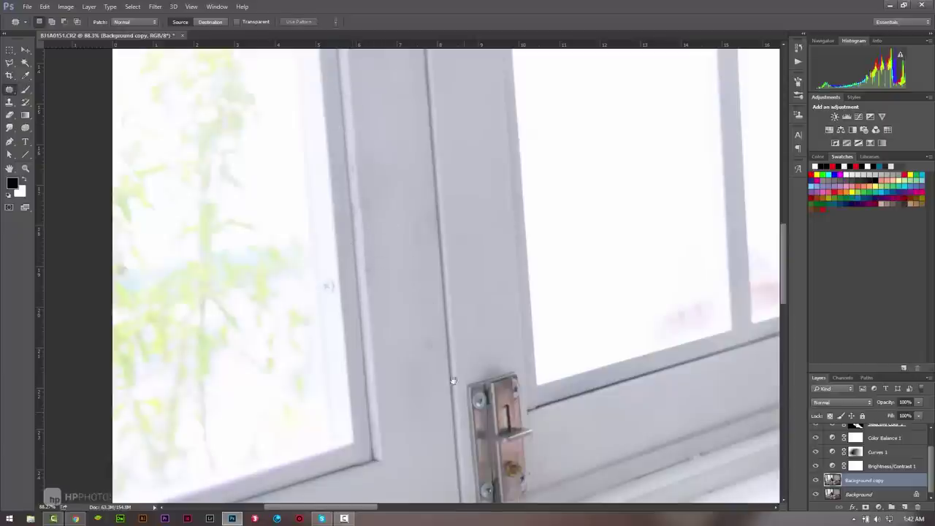
Clone-stamp over the spot on the sill beside the latch.
{"action": "left_click_drag", "start_coordinate": [453, 380], "coordinate": [428, 293]}
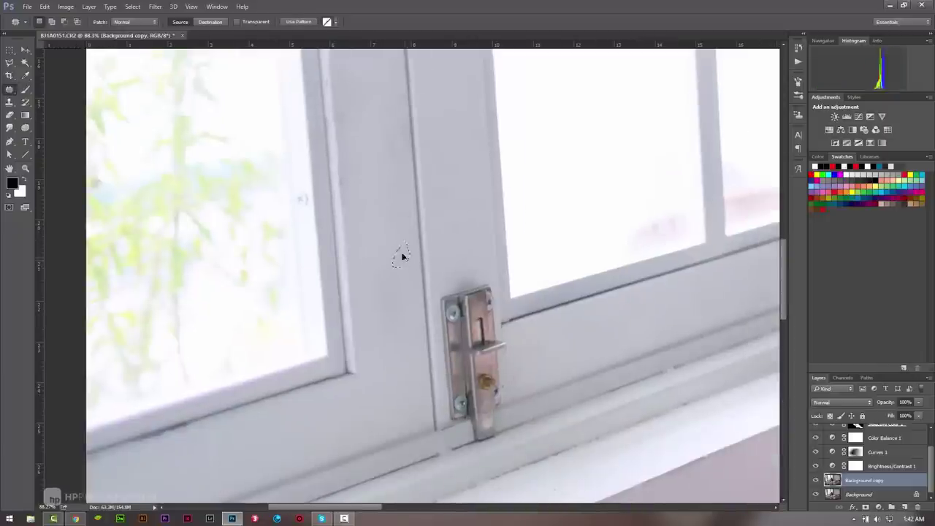
{"action": "left_click_drag", "start_coordinate": [574, 451], "coordinate": [618, 273]}
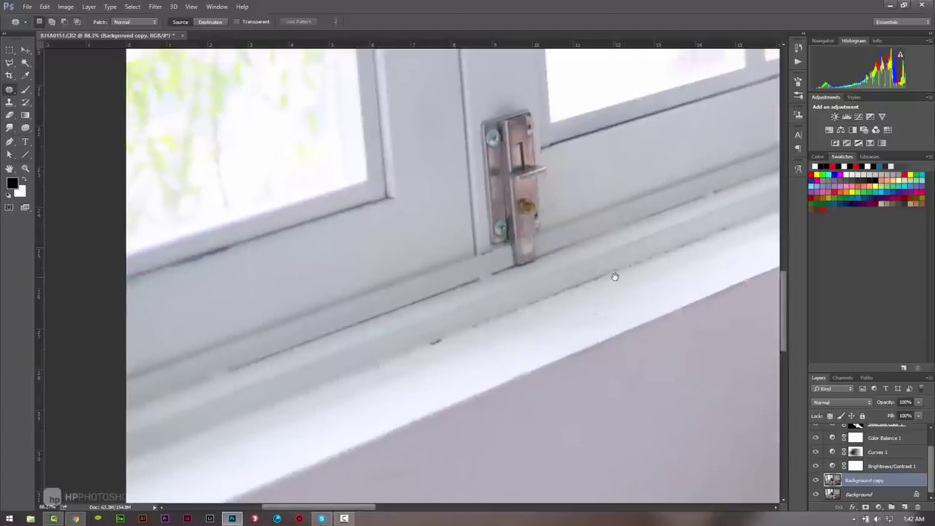
{"action": "left_click_drag", "start_coordinate": [361, 409], "coordinate": [616, 323]}
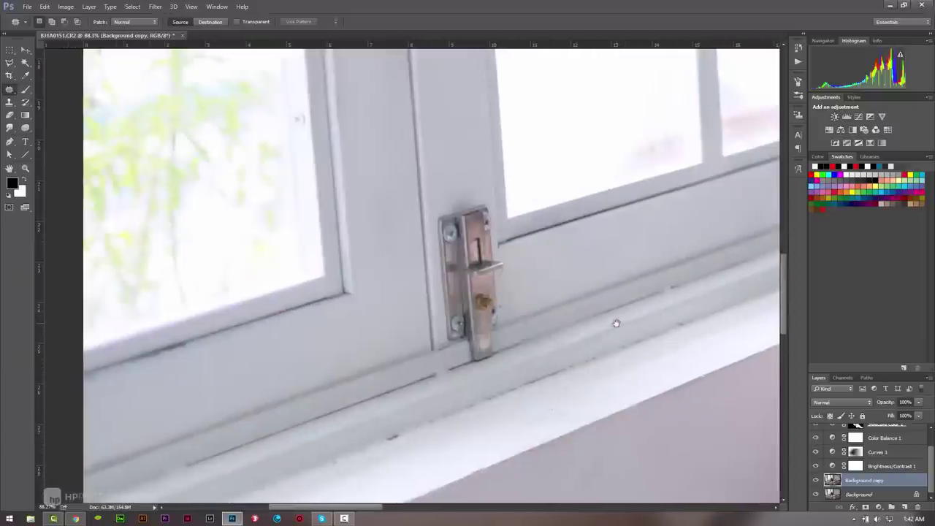
{"action": "key", "text": "s"}
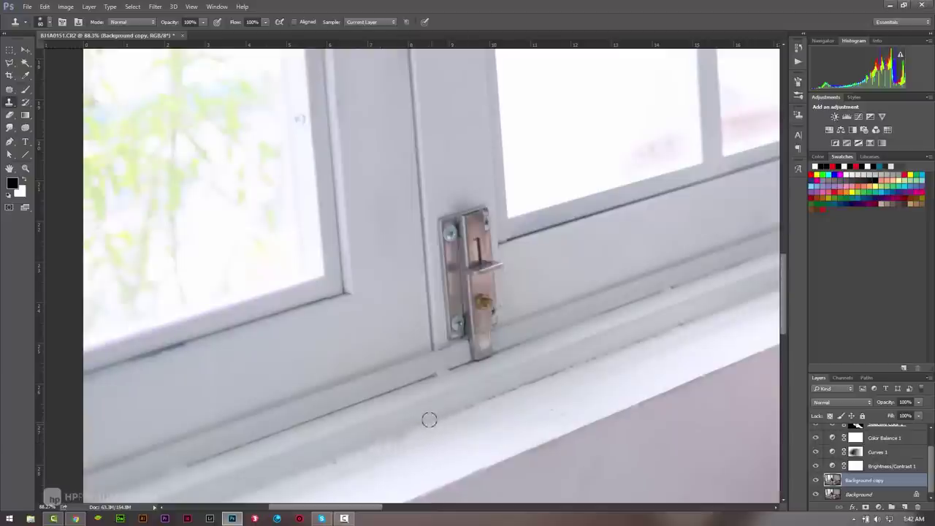
{"action": "left_click", "coordinate": [509, 332]}
{"action": "left_click_drag", "start_coordinate": [577, 215], "coordinate": [574, 329]}
{"action": "left_click_drag", "start_coordinate": [514, 263], "coordinate": [578, 419]}
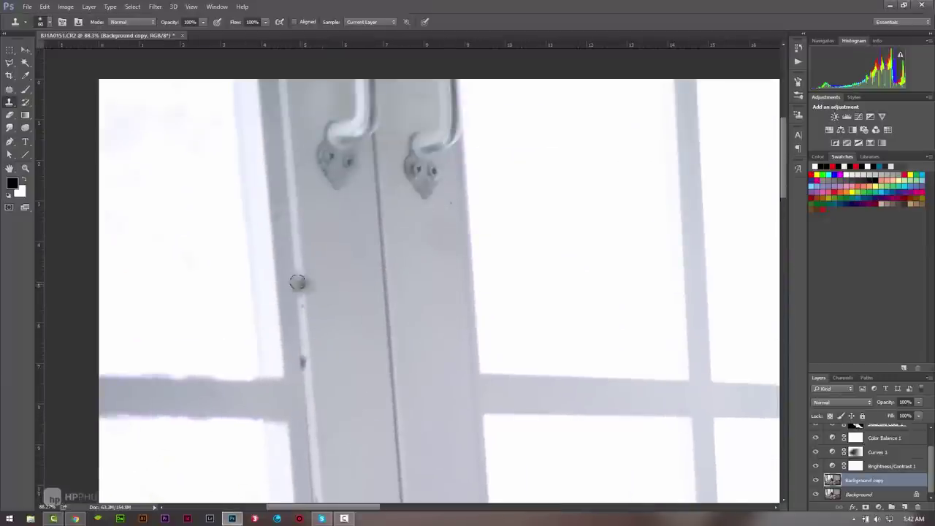
Patch a spot on the door frame, then pan back to the woman's hair.
{"action": "key", "text": "j"}
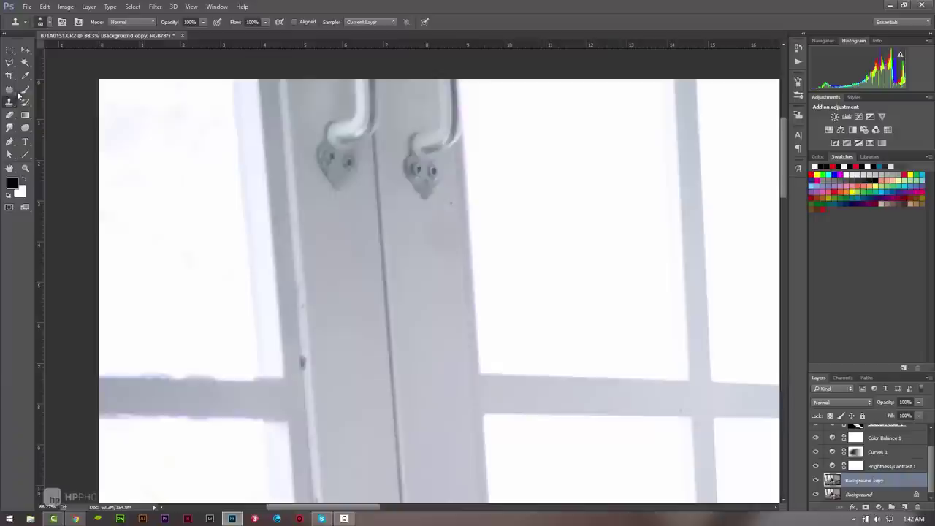
{"action": "mouse_move", "coordinate": [301, 369]}
{"action": "left_mouse_down"}
{"action": "mouse_move", "coordinate": [319, 361]}
{"action": "mouse_move", "coordinate": [314, 400]}
{"action": "mouse_move", "coordinate": [328, 405]}
{"action": "left_mouse_up"}
{"action": "key", "text": "ctrl+d"}
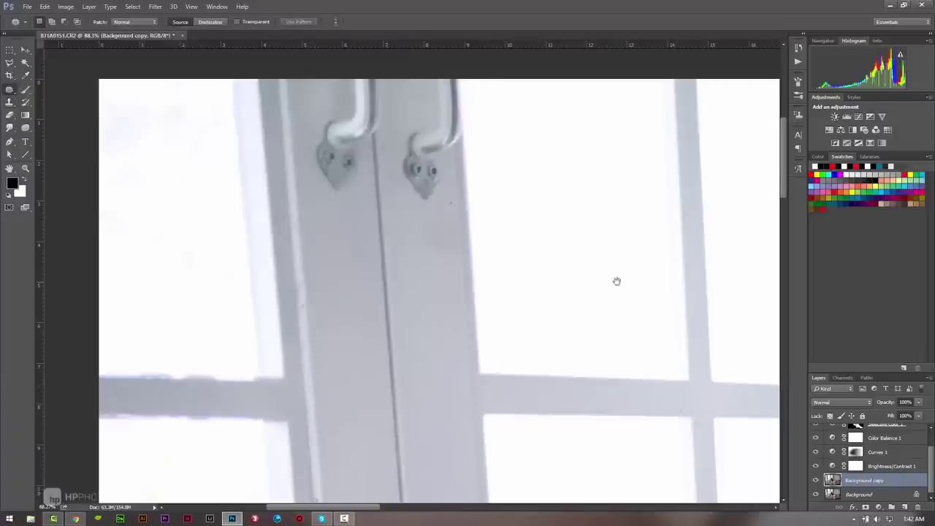
{"action": "mouse_move", "coordinate": [616, 277]}
{"action": "left_mouse_down"}
{"action": "mouse_move", "coordinate": [509, 355]}
{"action": "mouse_move", "coordinate": [475, 346]}
{"action": "mouse_move", "coordinate": [344, 219]}
{"action": "left_mouse_up"}
{"action": "mouse_move", "coordinate": [657, 511]}
{"action": "left_mouse_down"}
{"action": "mouse_move", "coordinate": [359, 278]}
{"action": "mouse_move", "coordinate": [507, 305]}
{"action": "left_mouse_up"}
{"action": "mouse_move", "coordinate": [173, 329]}
{"action": "left_mouse_down"}
{"action": "mouse_move", "coordinate": [307, 339]}
{"action": "mouse_move", "coordinate": [531, 267]}
{"action": "left_mouse_up"}
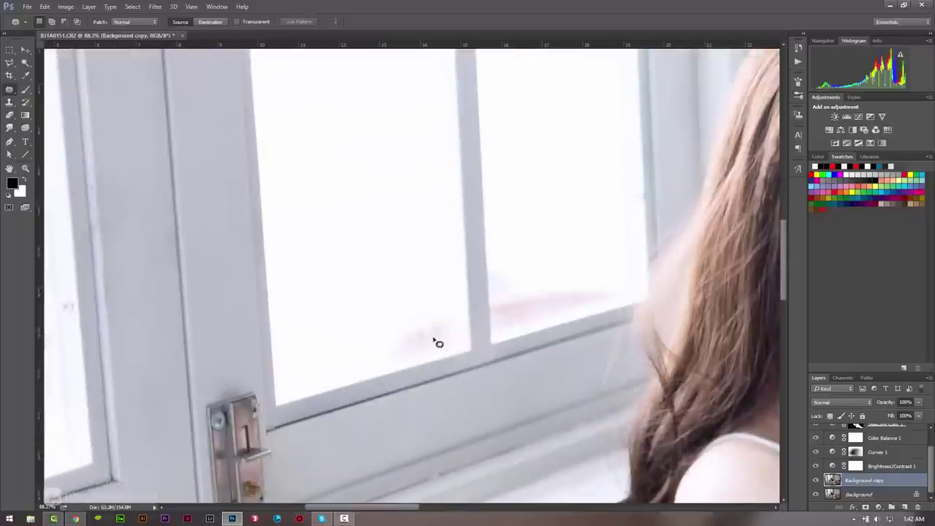
Paint white over the pink smudges on the window glass with the Brush.
{"action": "key", "text": "b"}
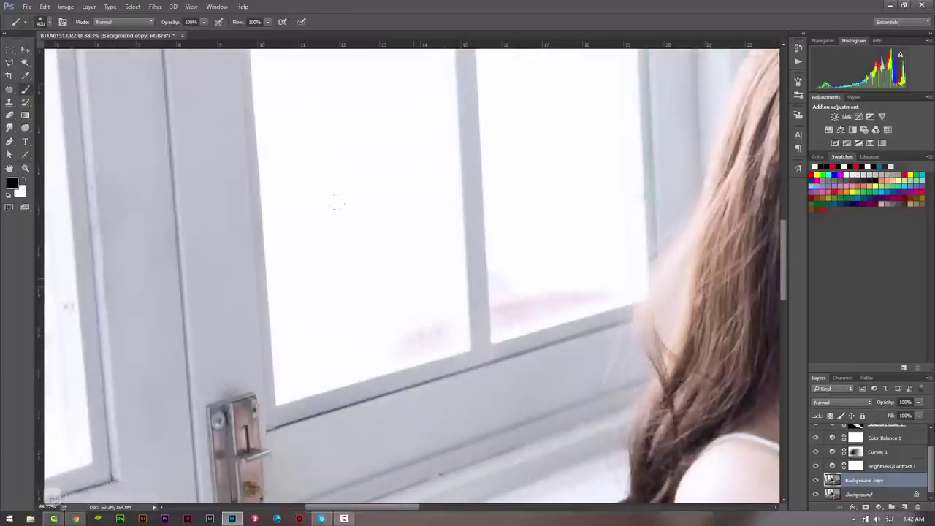
{"action": "left_click", "coordinate": [401, 277], "text": "alt"}
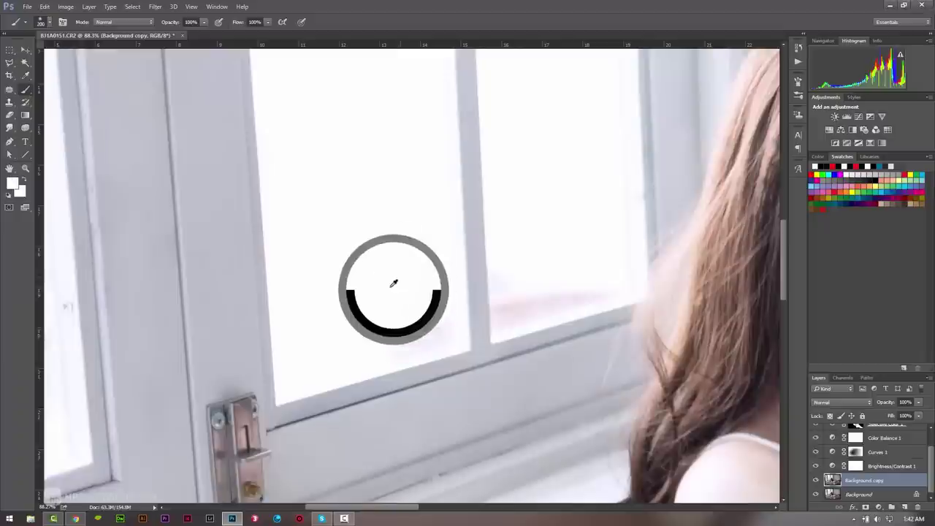
{"action": "left_click_drag", "start_coordinate": [412, 296], "coordinate": [380, 295]}
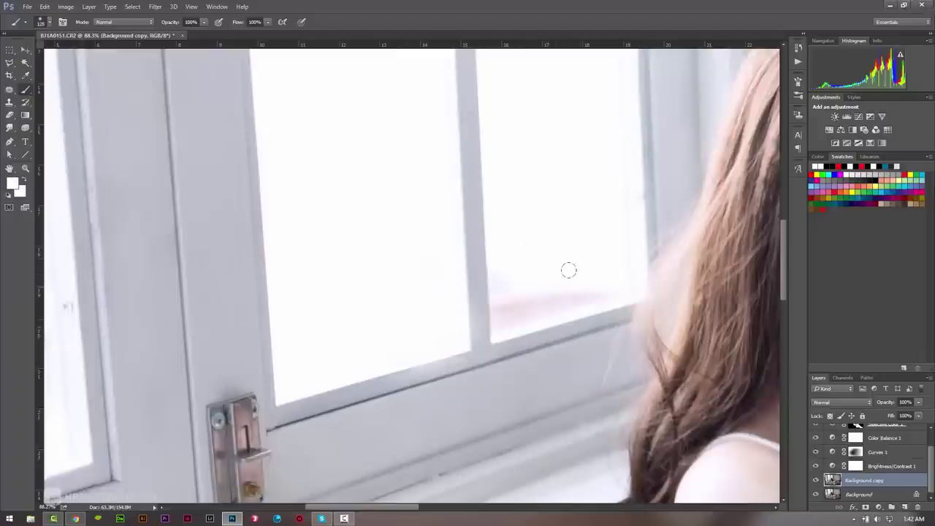
{"action": "mouse_move", "coordinate": [538, 278]}
{"action": "left_mouse_down"}
{"action": "mouse_move", "coordinate": [582, 278]}
{"action": "mouse_move", "coordinate": [501, 303]}
{"action": "mouse_move", "coordinate": [500, 277]}
{"action": "mouse_move", "coordinate": [499, 310]}
{"action": "left_mouse_up"}
{"action": "key", "text": "bracketleft"}
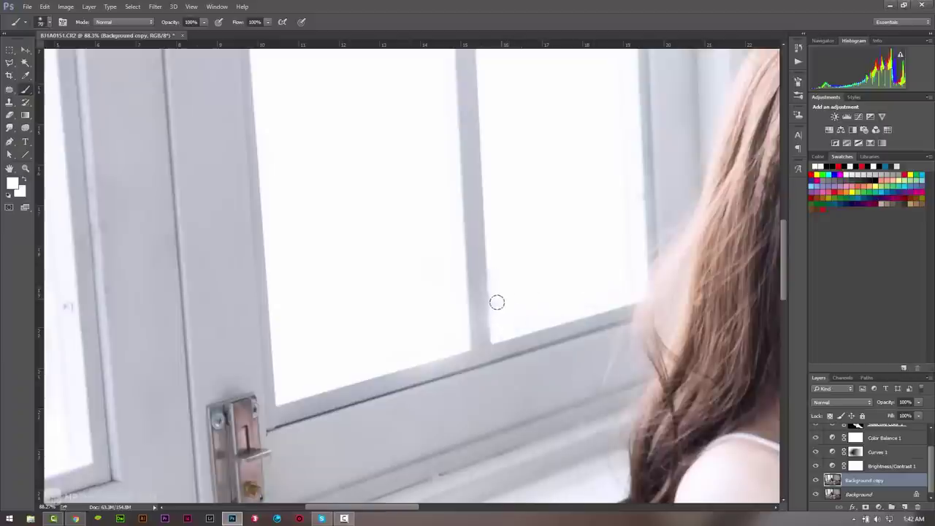
Pan along the window frame, then fit the whole photo on screen.
{"action": "left_click_drag", "start_coordinate": [314, 233], "coordinate": [670, 242]}
{"action": "left_click_drag", "start_coordinate": [392, 236], "coordinate": [423, 242]}
{"action": "left_click_drag", "start_coordinate": [376, 319], "coordinate": [394, 319]}
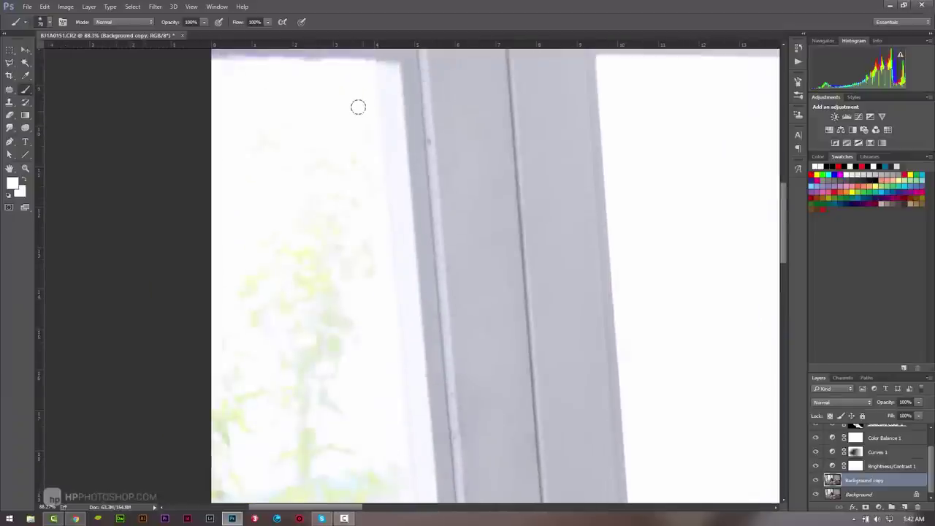
{"action": "left_click_drag", "start_coordinate": [357, 104], "coordinate": [388, 219]}
{"action": "left_click_drag", "start_coordinate": [428, 186], "coordinate": [428, 277]}
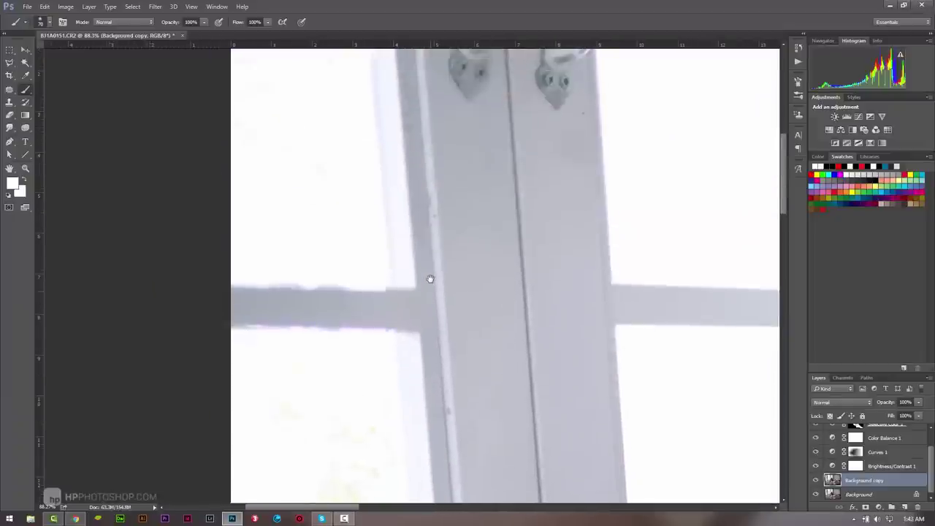
{"action": "key", "text": "z"}
{"action": "right_click", "coordinate": [484, 210]}
{"action": "left_click", "coordinate": [497, 215]}
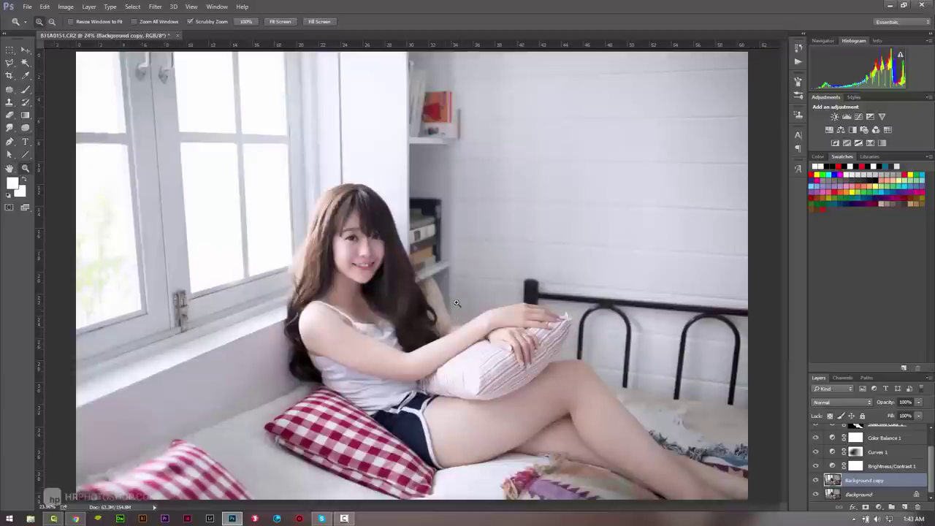
Trace a loose Lasso selection around the woman from hair to the photo's bottom edge.
{"action": "key", "text": "ctrl+minus"}
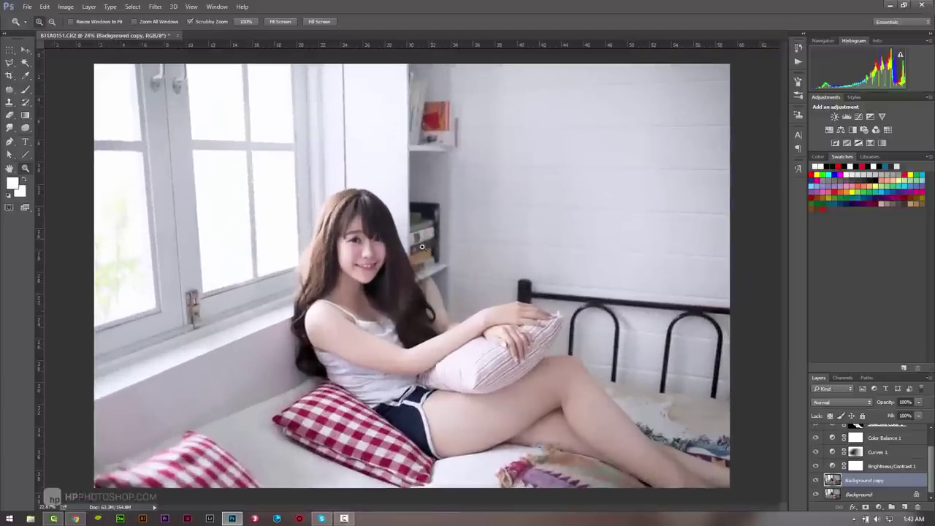
{"action": "left_click_drag", "start_coordinate": [416, 245], "coordinate": [909, 48]}
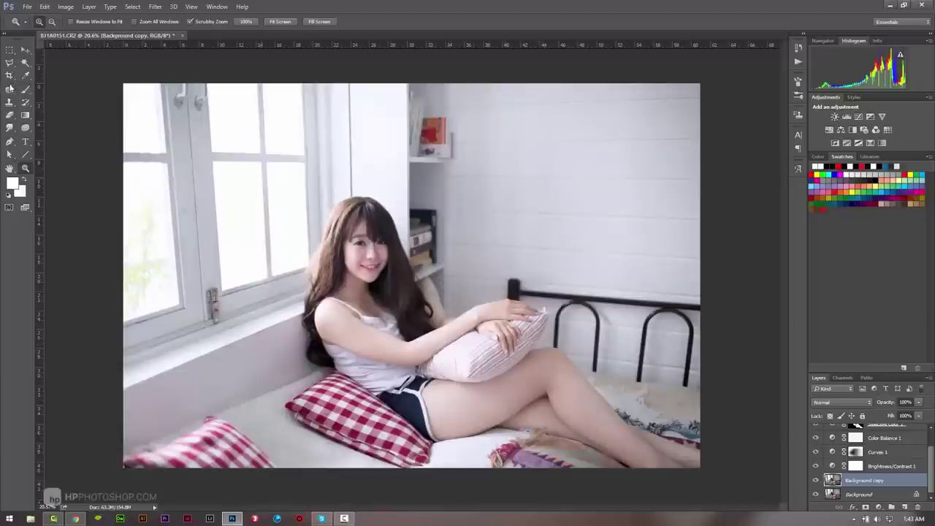
{"action": "left_click_drag", "start_coordinate": [10, 63], "coordinate": [29, 68]}
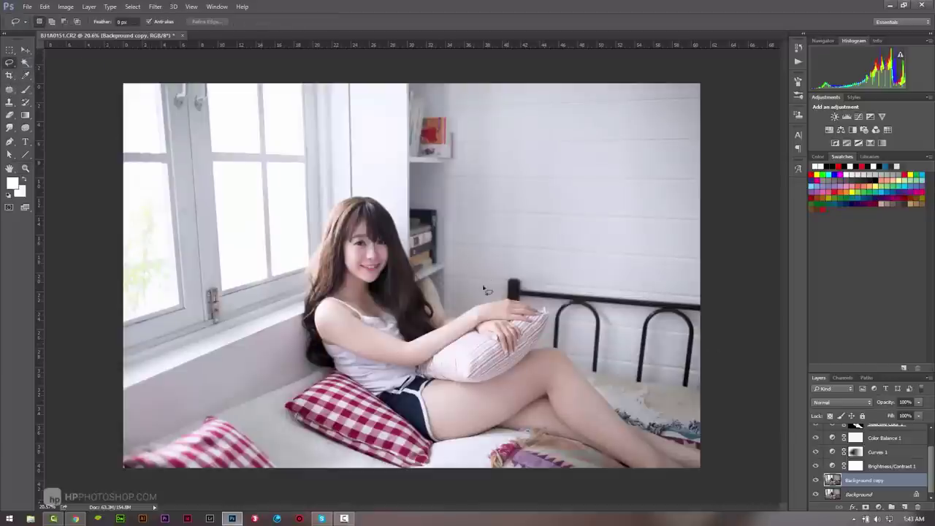
{"action": "left_click_drag", "start_coordinate": [431, 235], "coordinate": [331, 234]}
{"action": "left_click_drag", "start_coordinate": [356, 324], "coordinate": [358, 348]}
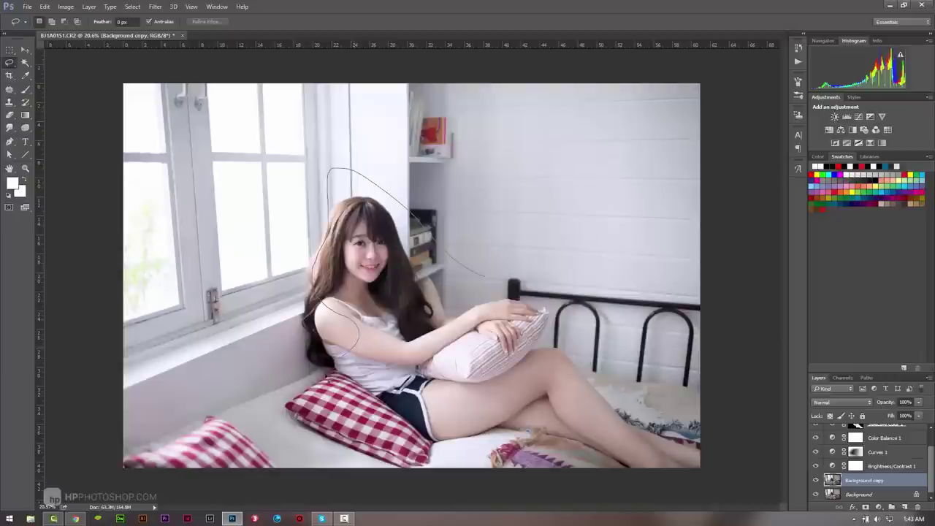
{"action": "left_click_drag", "start_coordinate": [438, 450], "coordinate": [695, 469]}
{"action": "left_click_drag", "start_coordinate": [626, 344], "coordinate": [618, 332]}
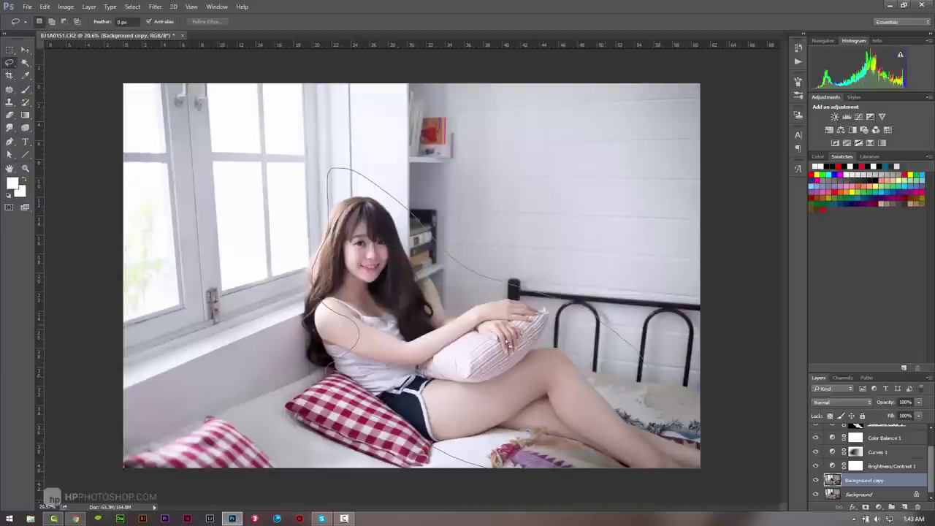
Add the left area, feather the selection by 40 px, and select the Curves 2 layer.
{"action": "right_click", "coordinate": [495, 126]}
{"action": "key", "text": "Escape"}
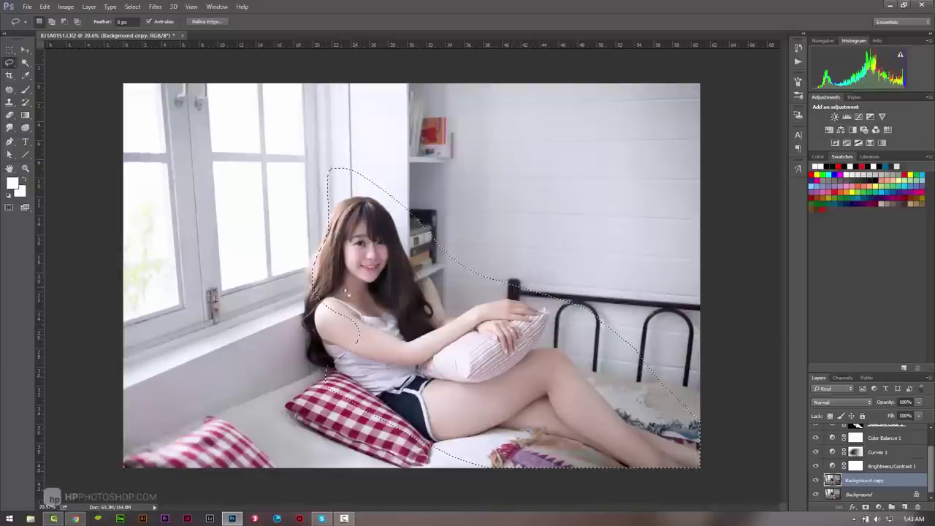
{"action": "left_click_drag", "start_coordinate": [301, 358], "coordinate": [314, 369]}
{"action": "right_click", "coordinate": [437, 114]}
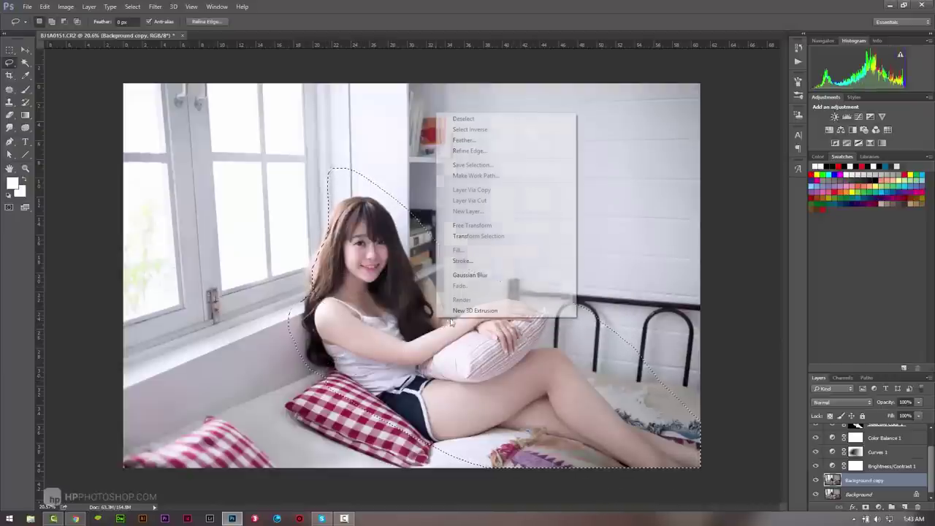
{"action": "left_click", "coordinate": [476, 141]}
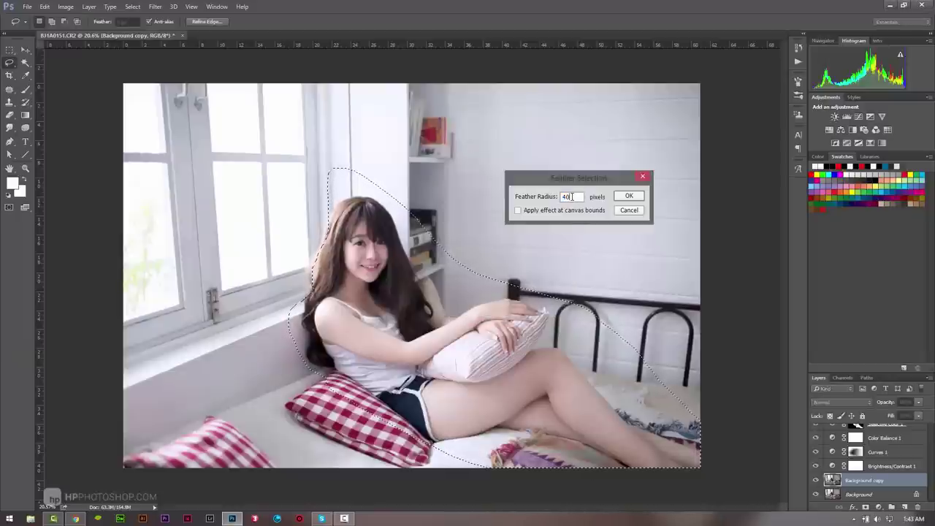
{"action": "key", "text": "Return"}
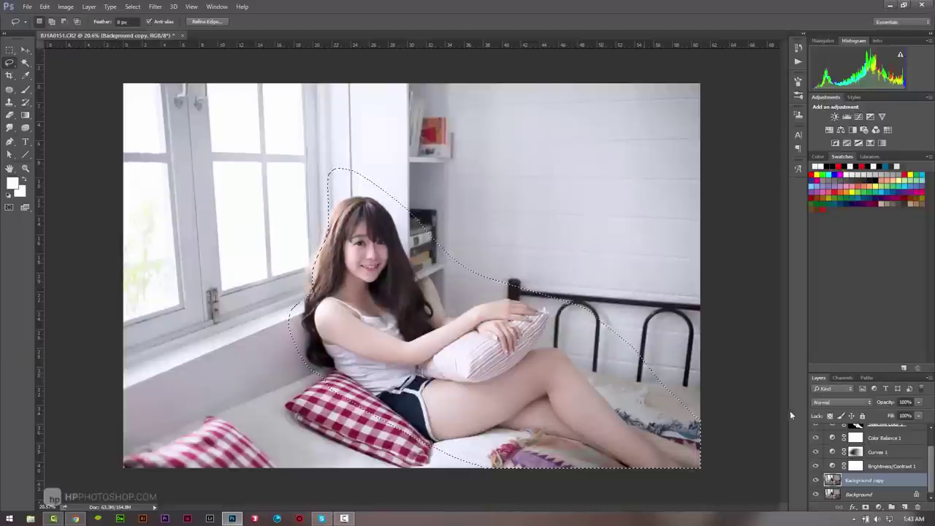
{"action": "scroll", "coordinate": [912, 437], "scroll_direction": "up", "scroll_amount": 2}
{"action": "left_click", "coordinate": [906, 432]}
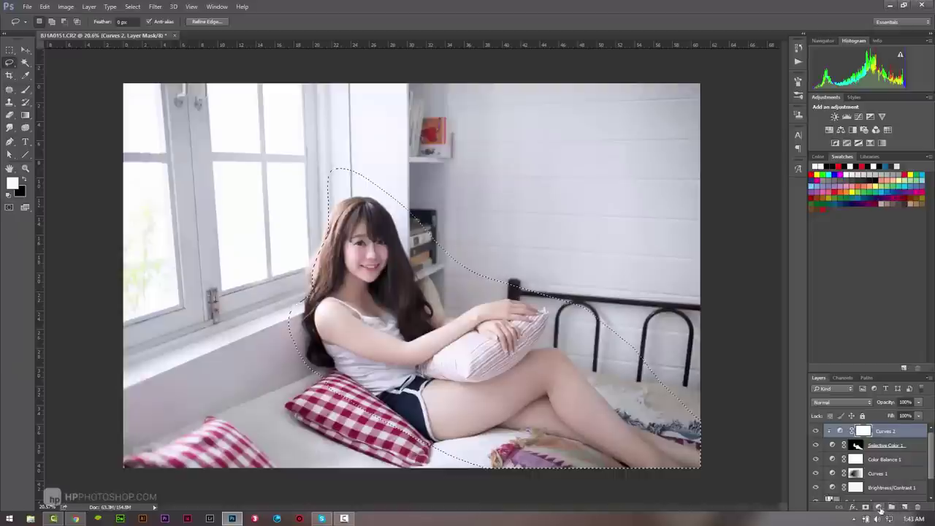
Add a Curves adjustment layer on the selection, raising the midpoint to 111/136 to brighten it.
{"action": "left_click", "coordinate": [878, 507]}
{"action": "left_click", "coordinate": [863, 355]}
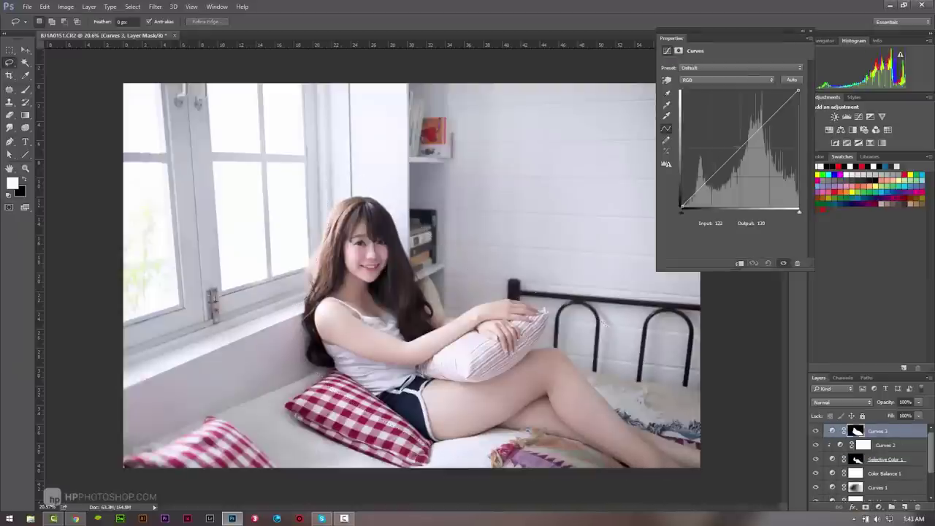
{"action": "left_click_drag", "start_coordinate": [733, 156], "coordinate": [730, 142]}
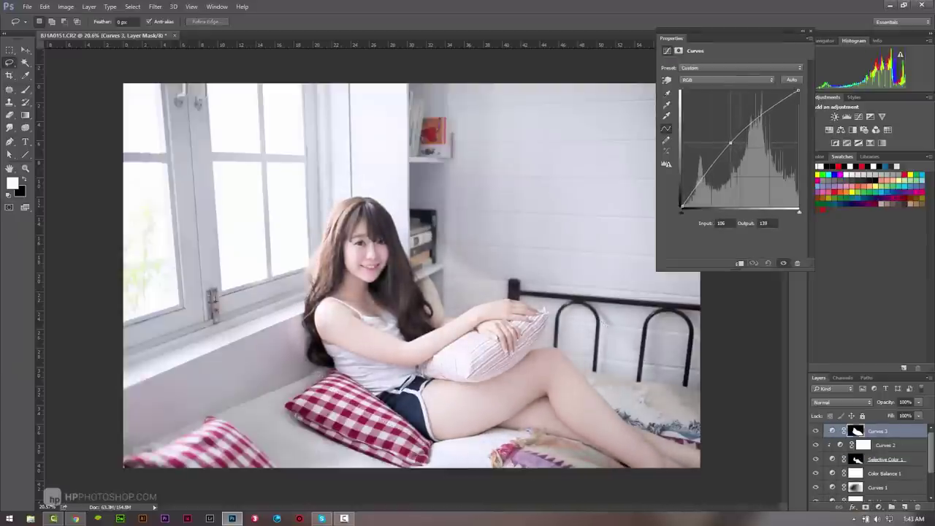
{"action": "left_click_drag", "start_coordinate": [730, 142], "coordinate": [733, 144]}
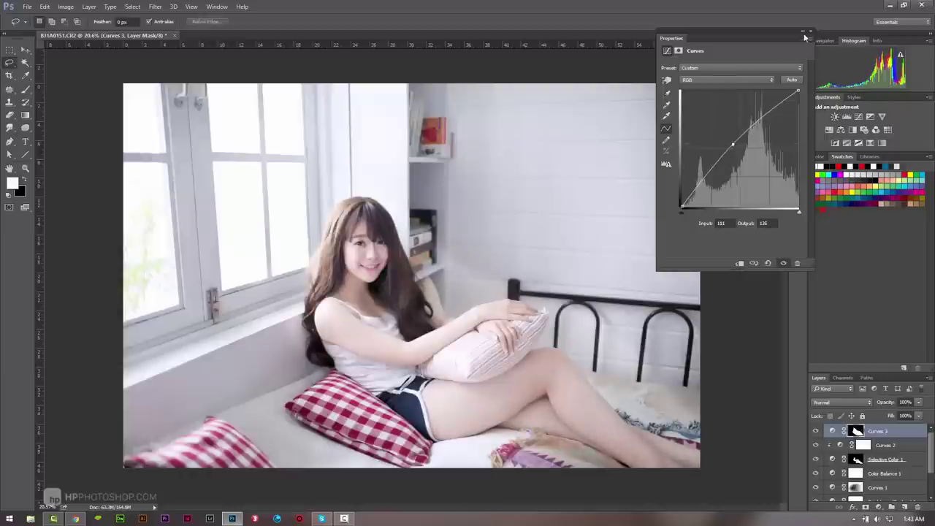
{"action": "left_click", "coordinate": [640, 48]}
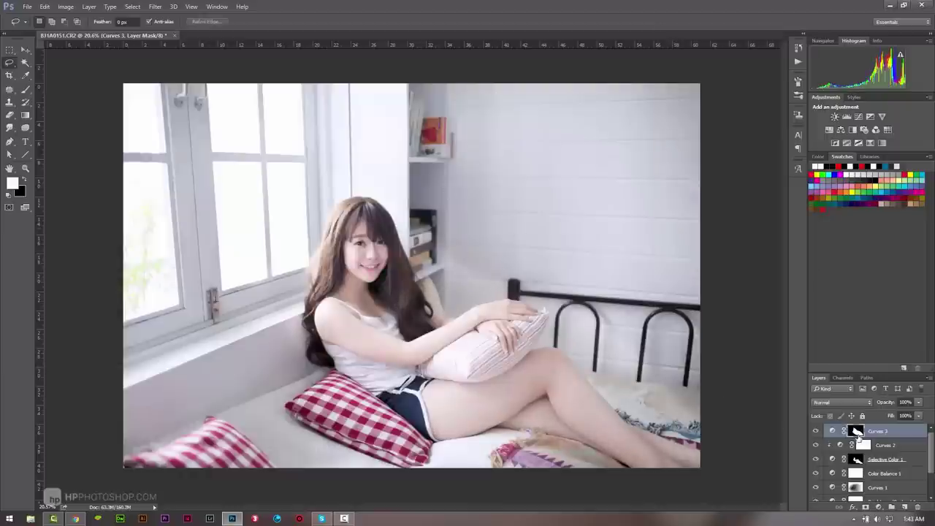
Feather the Curves 3 layer mask to 214.8 px.
{"action": "double_click", "coordinate": [858, 434]}
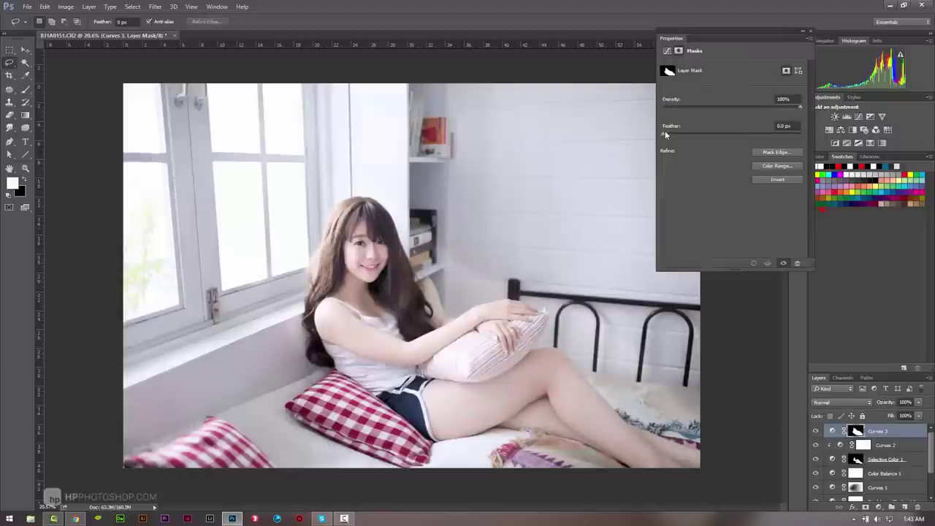
{"action": "left_click_drag", "start_coordinate": [665, 133], "coordinate": [768, 132]}
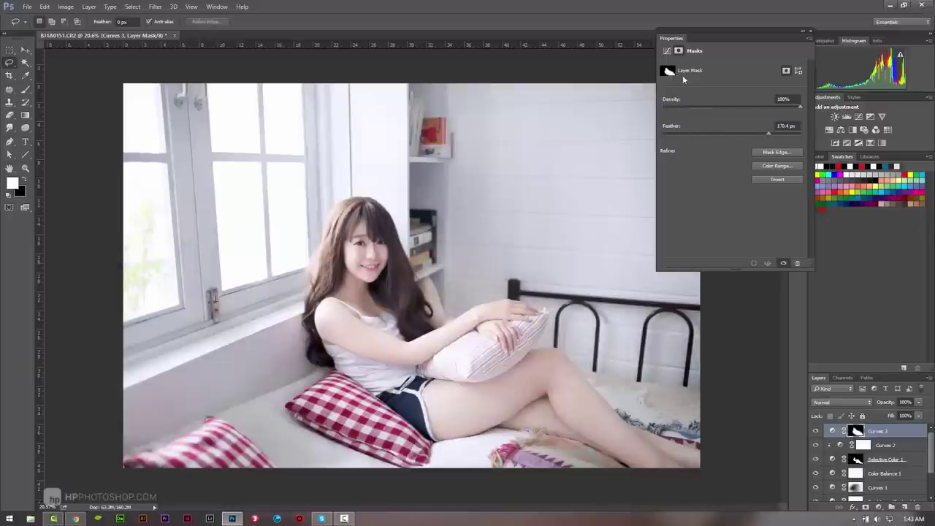
{"action": "left_click_drag", "start_coordinate": [770, 133], "coordinate": [777, 132]}
{"action": "left_click", "coordinate": [812, 32]}
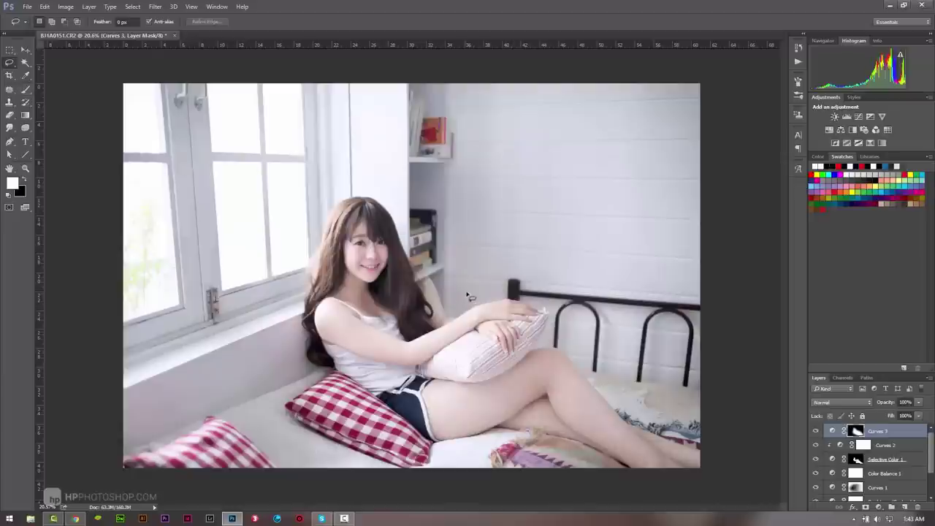
{"action": "key", "text": "z"}
{"action": "key", "text": "b"}
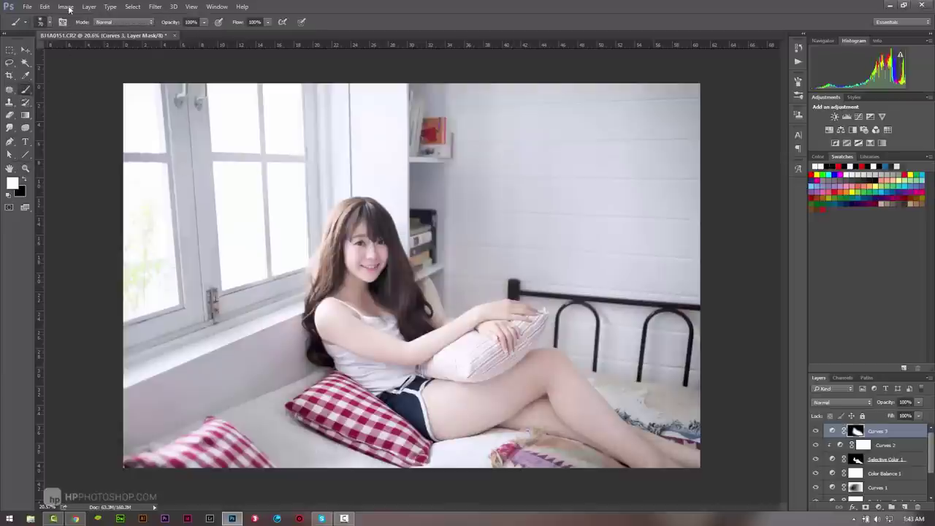
{"action": "left_click", "coordinate": [48, 22]}
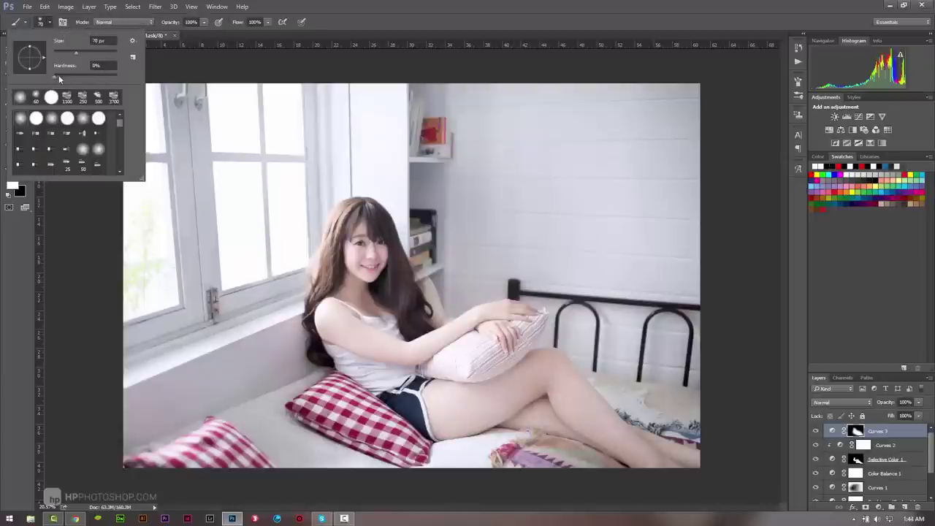
{"action": "left_click", "coordinate": [358, 46]}
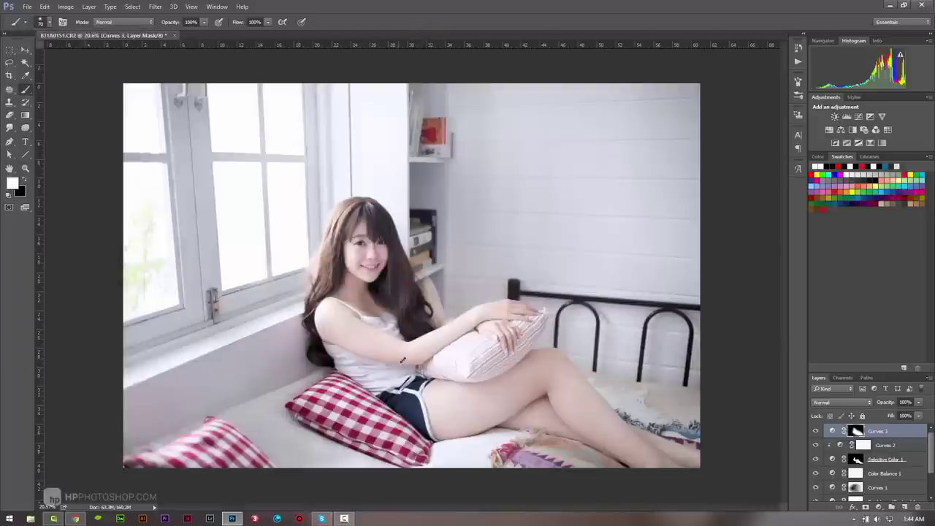
{"action": "key", "text": "z"}
{"action": "key", "text": "ctrl+minus"}
{"action": "key", "text": "ctrl+minus"}
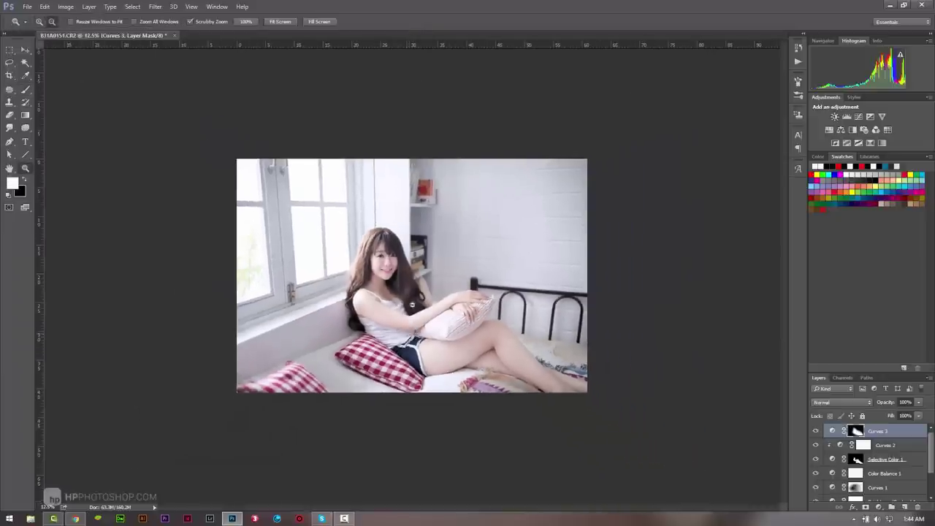
{"action": "left_click_drag", "start_coordinate": [437, 314], "coordinate": [463, 319]}
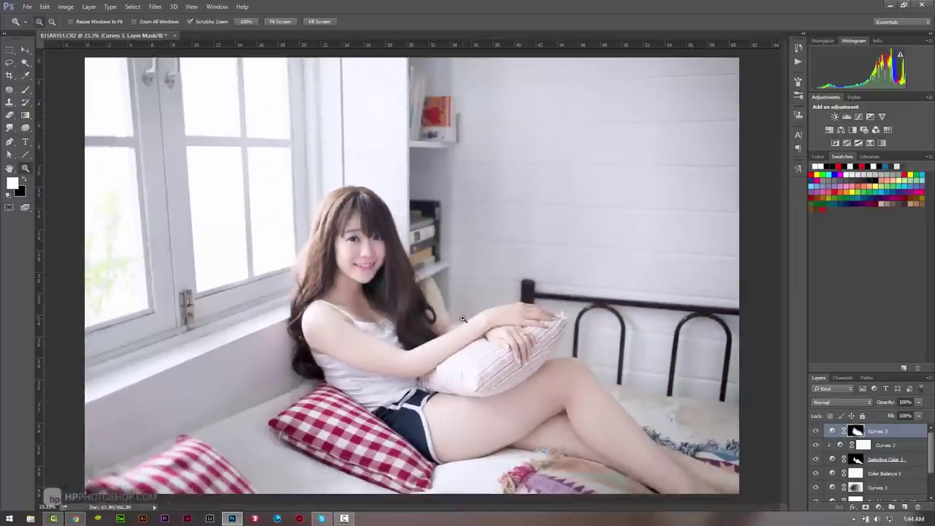